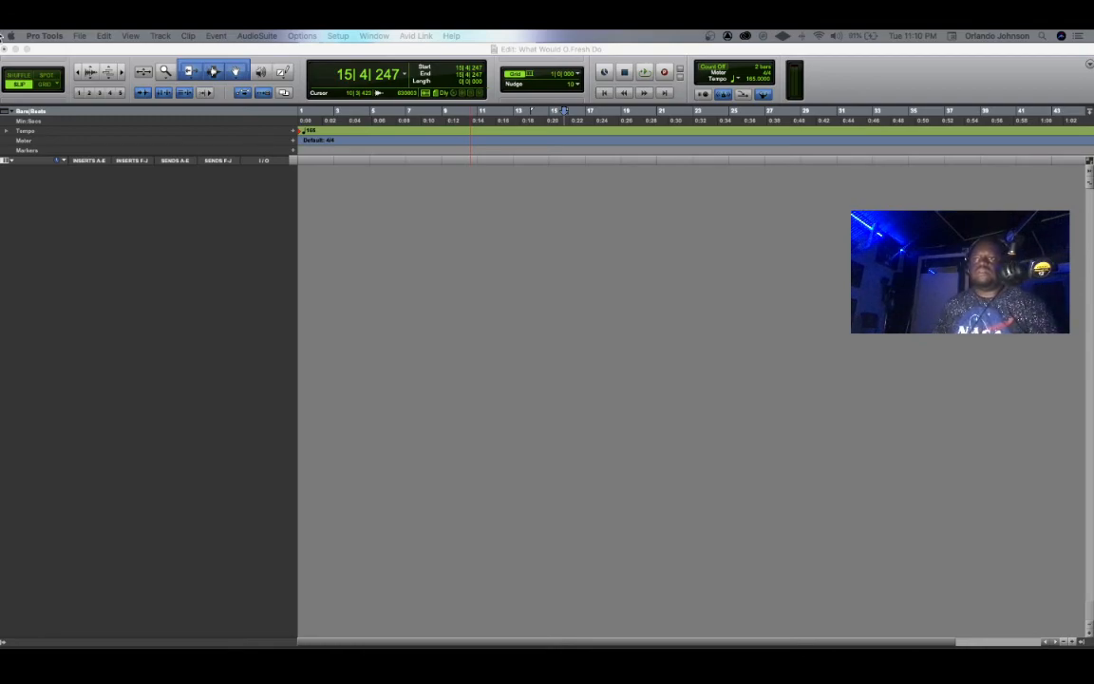
Create one new mono audio track named Lead.
key(super+shift+n)
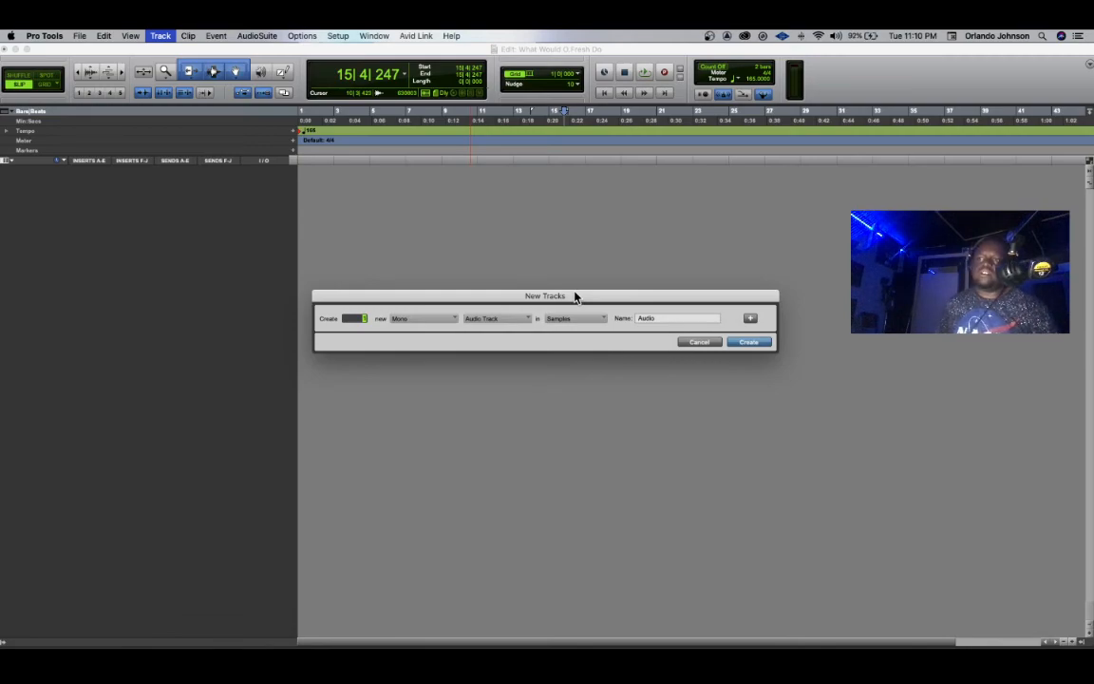
click(680, 318)
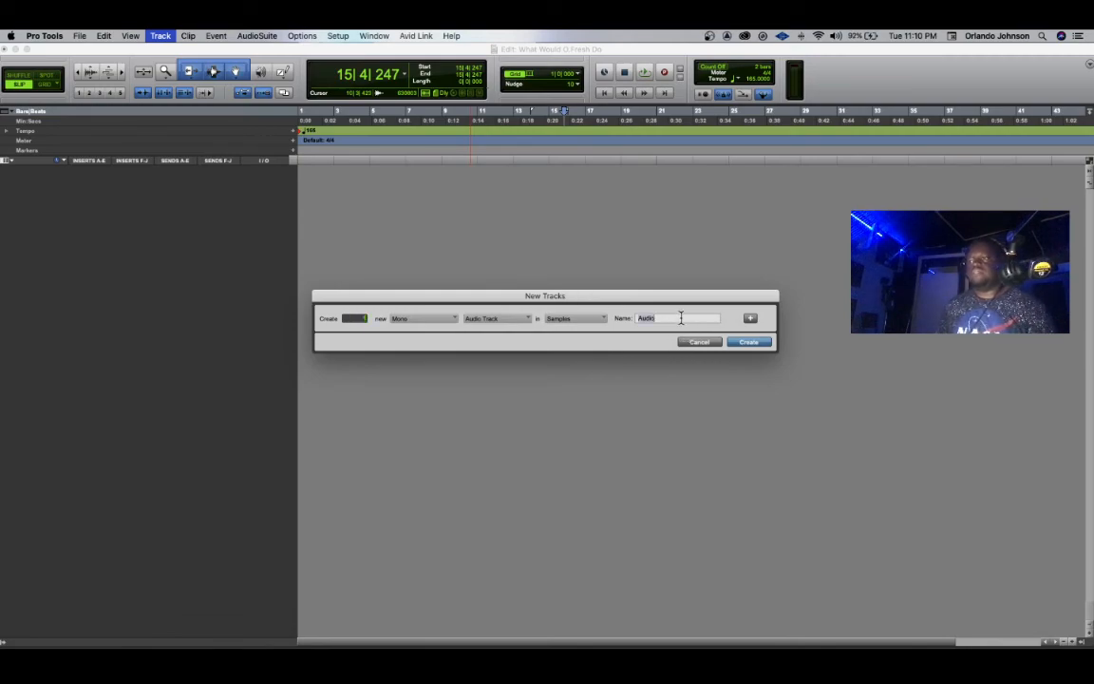
text(Lead)
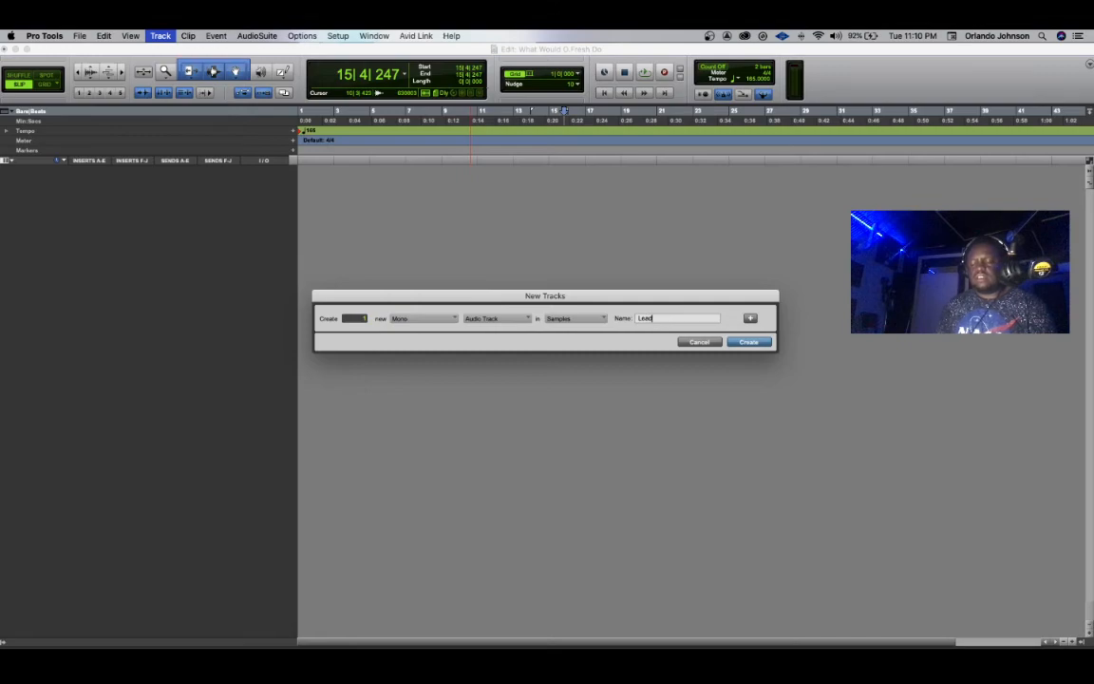
key(Return)
mouse_move(896, 648)
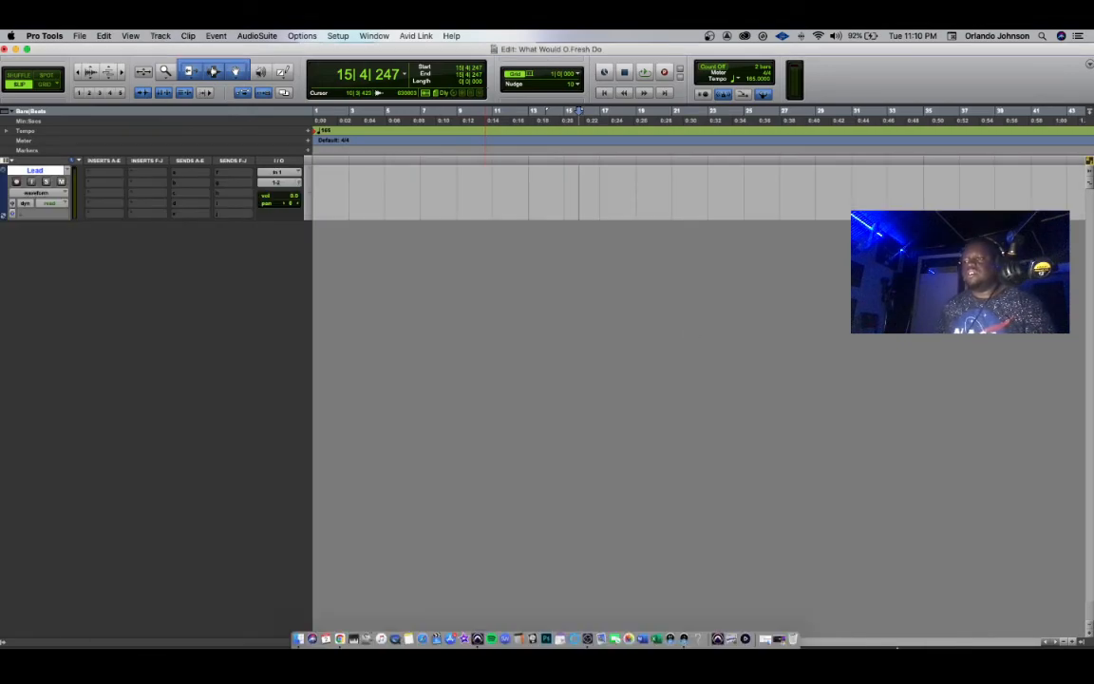
click(565, 615)
key(cmd+w)
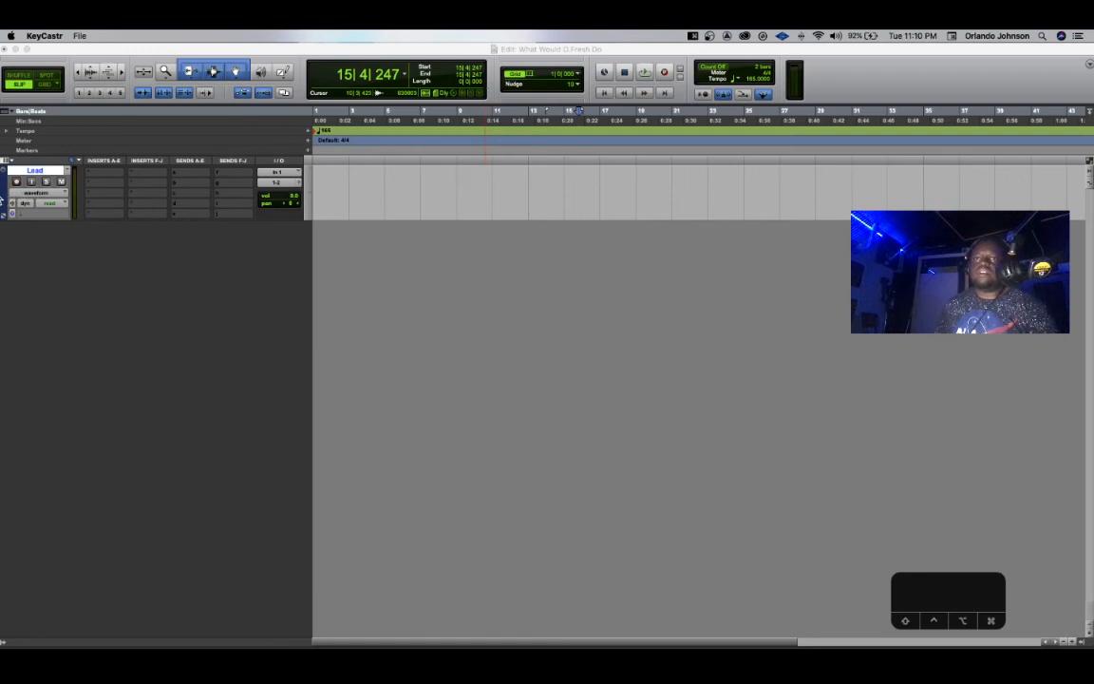
Change the Lead track's colour to bright red in the track colour palette.
click(6, 177)
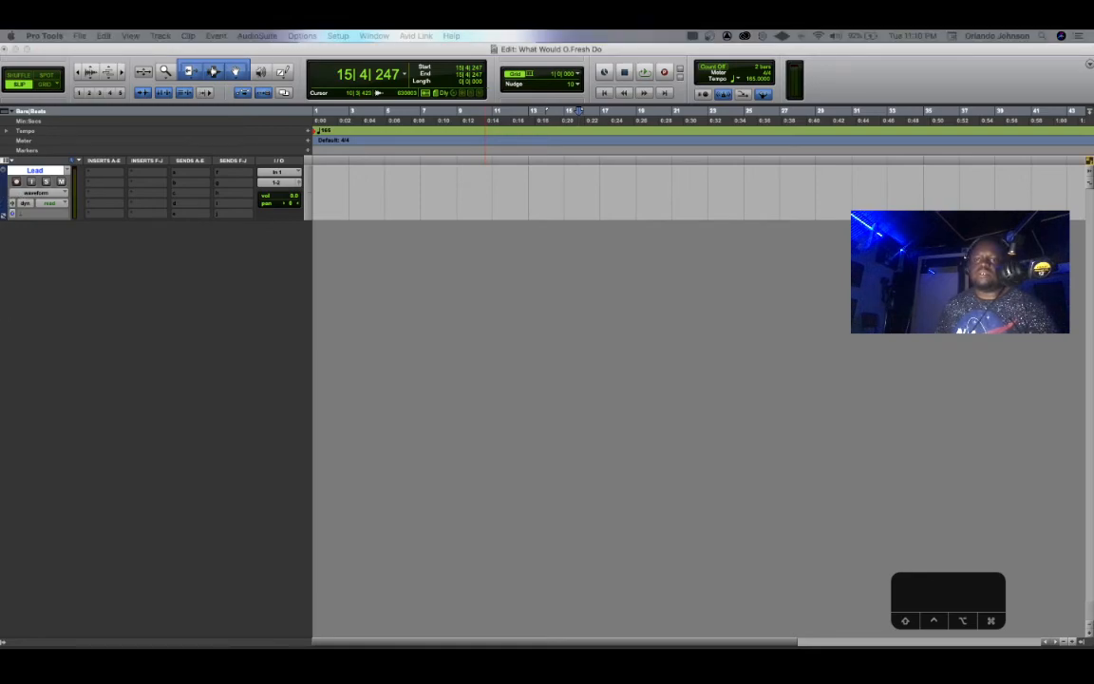
drag(316, 34, 573, 291)
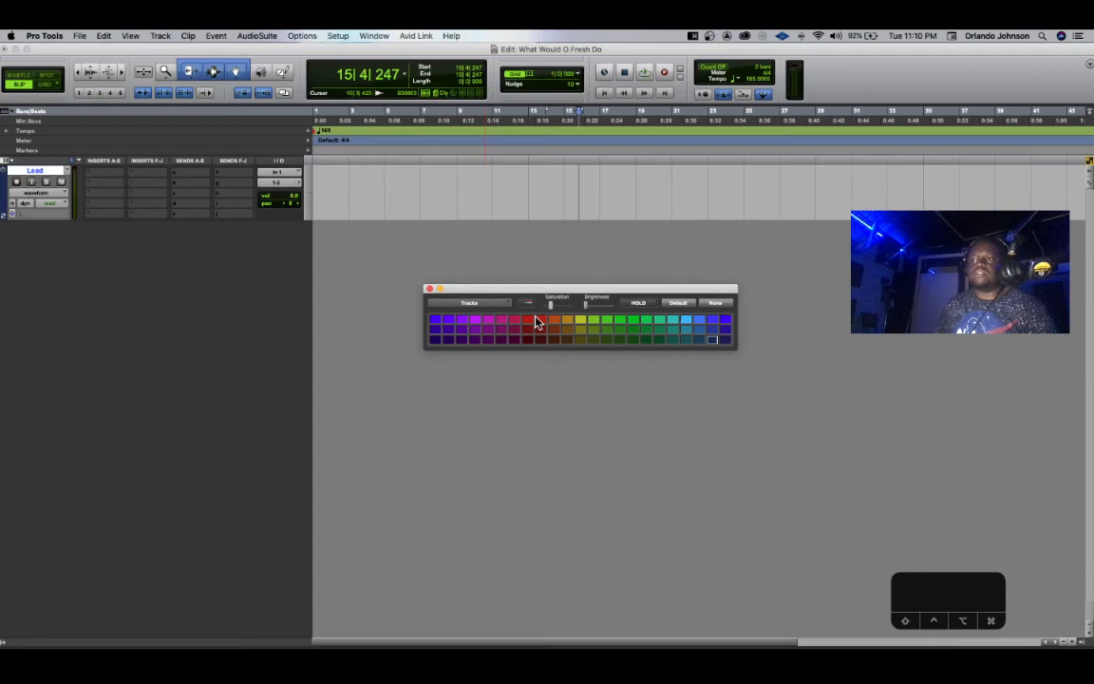
click(540, 321)
click(430, 288)
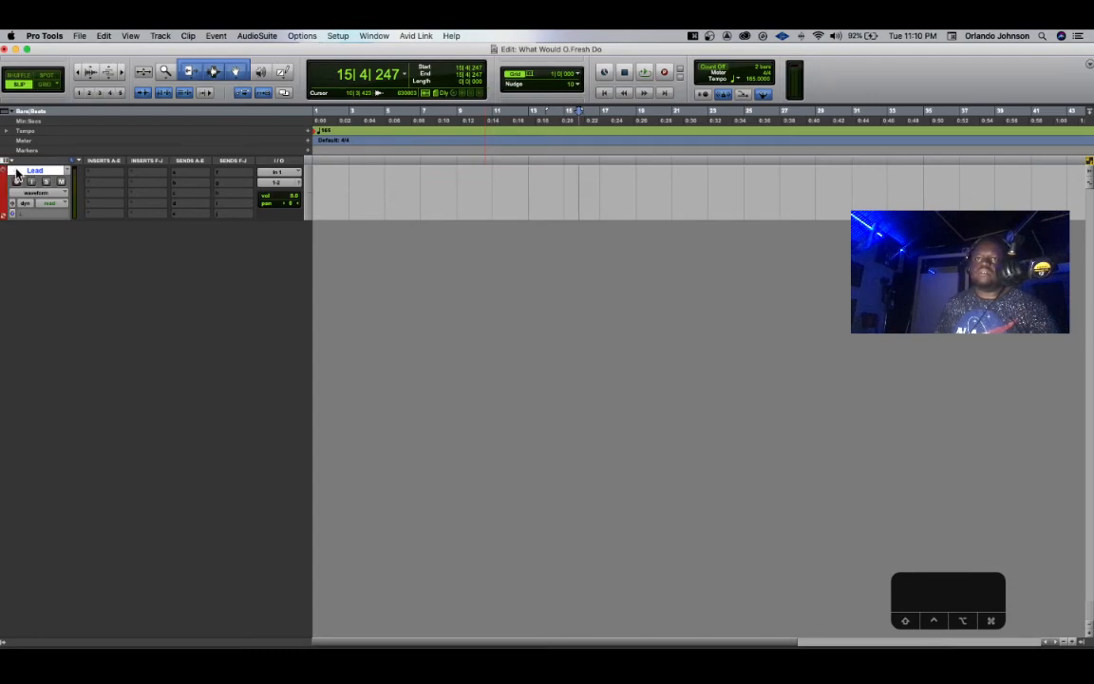
Rename the Lead track as REC. Lead.
double_click(25, 173)
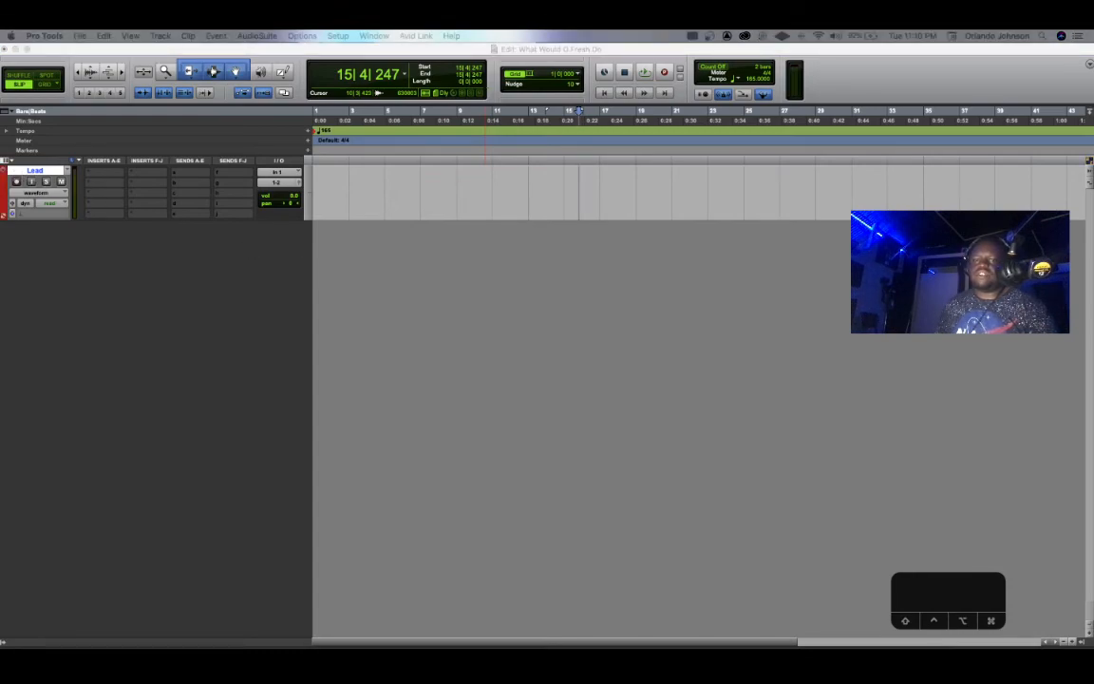
drag(335, 63, 540, 253)
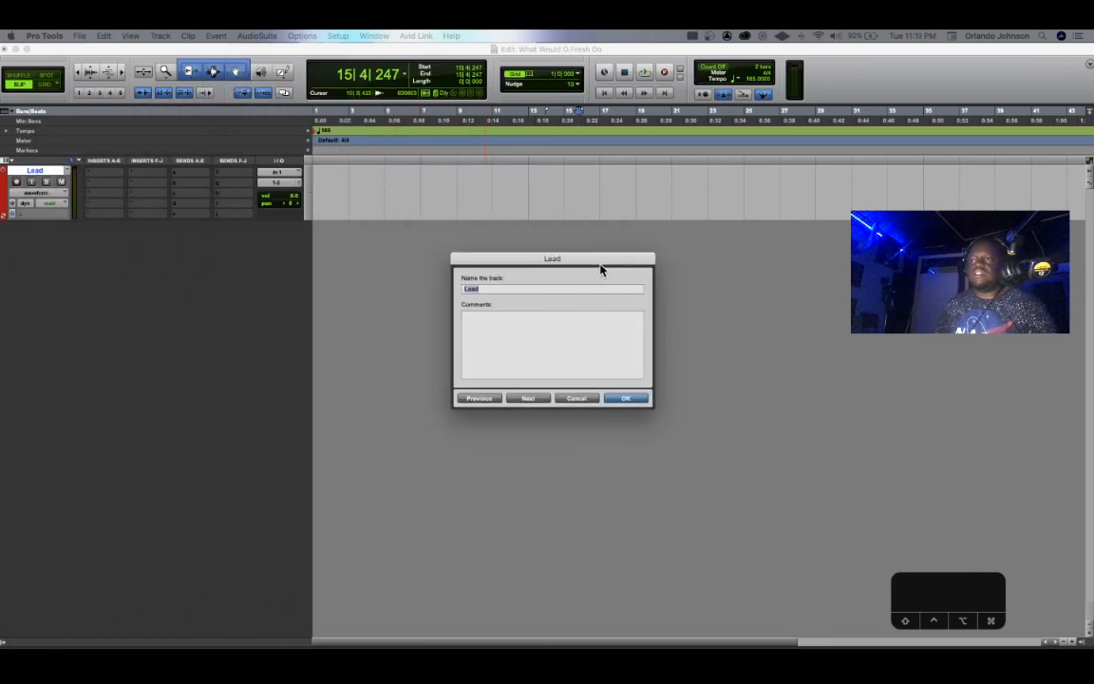
click(464, 289)
text(REC)
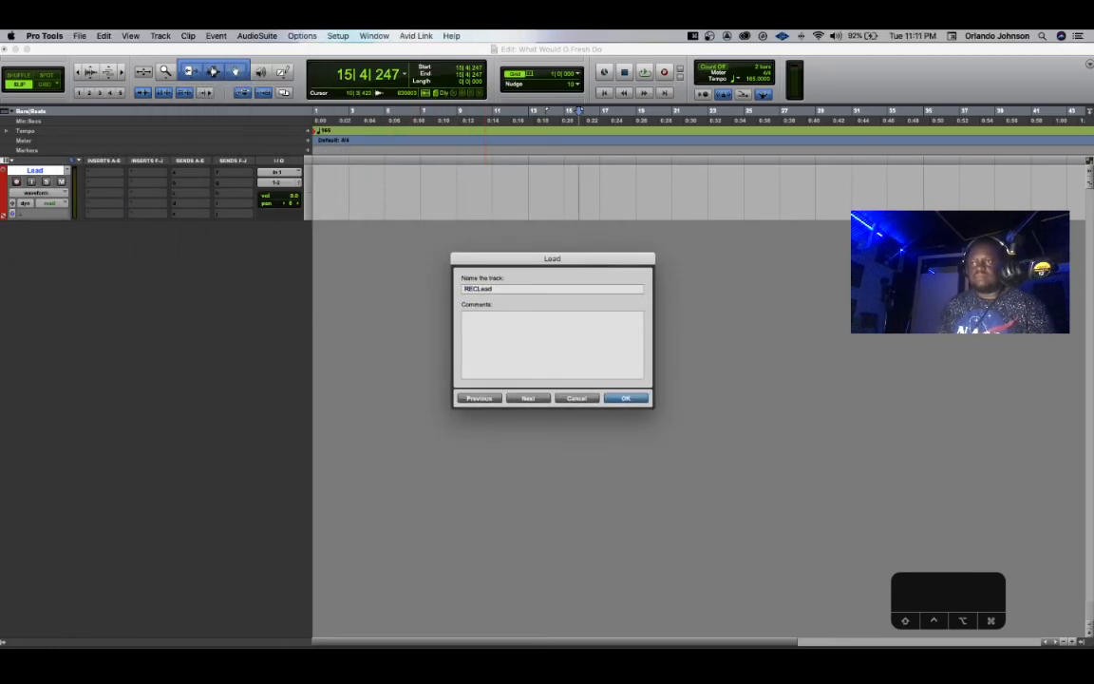
text(.)
key(Return)
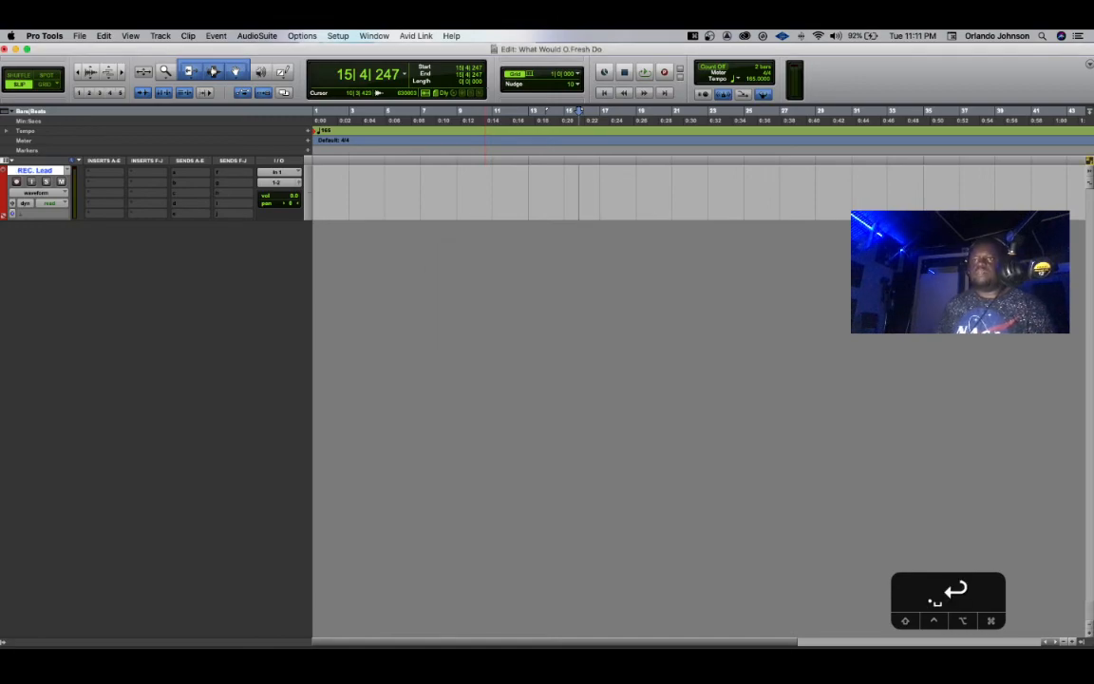
click(100, 180)
mouse_move(120, 174)
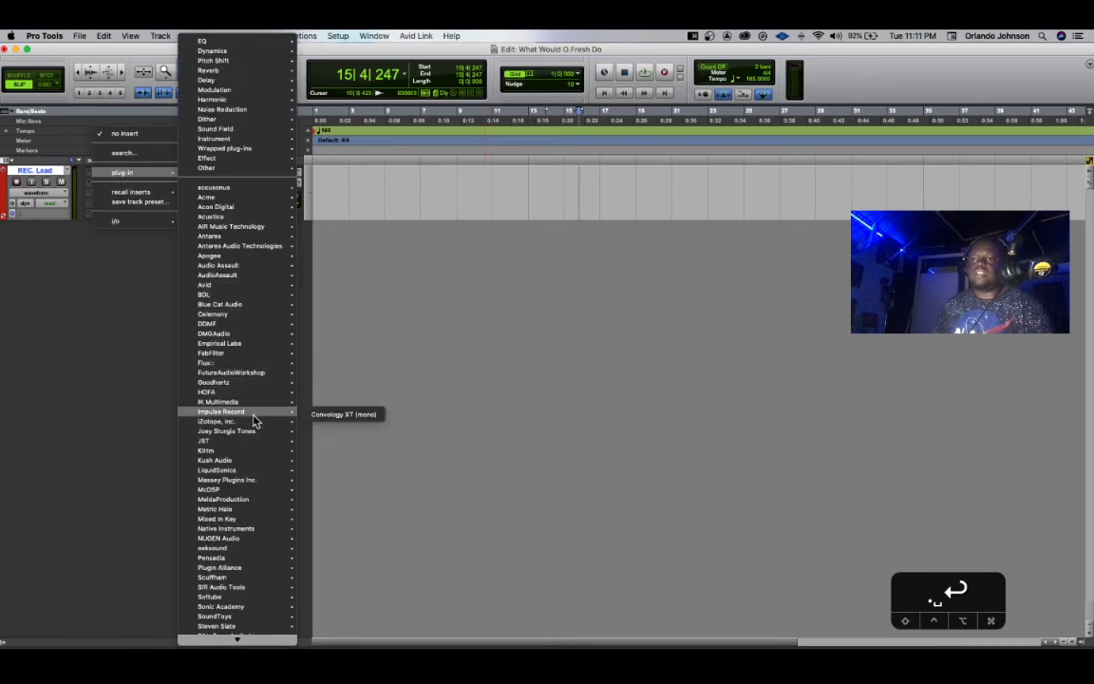
click(134, 325)
scroll(116, 190, right, 4)
scroll(115, 180, left, 3)
Insert the Antares Auto-Tune EFX plug-in in the first insert slot of the REC. Lead track.
click(114, 178)
mouse_move(115, 177)
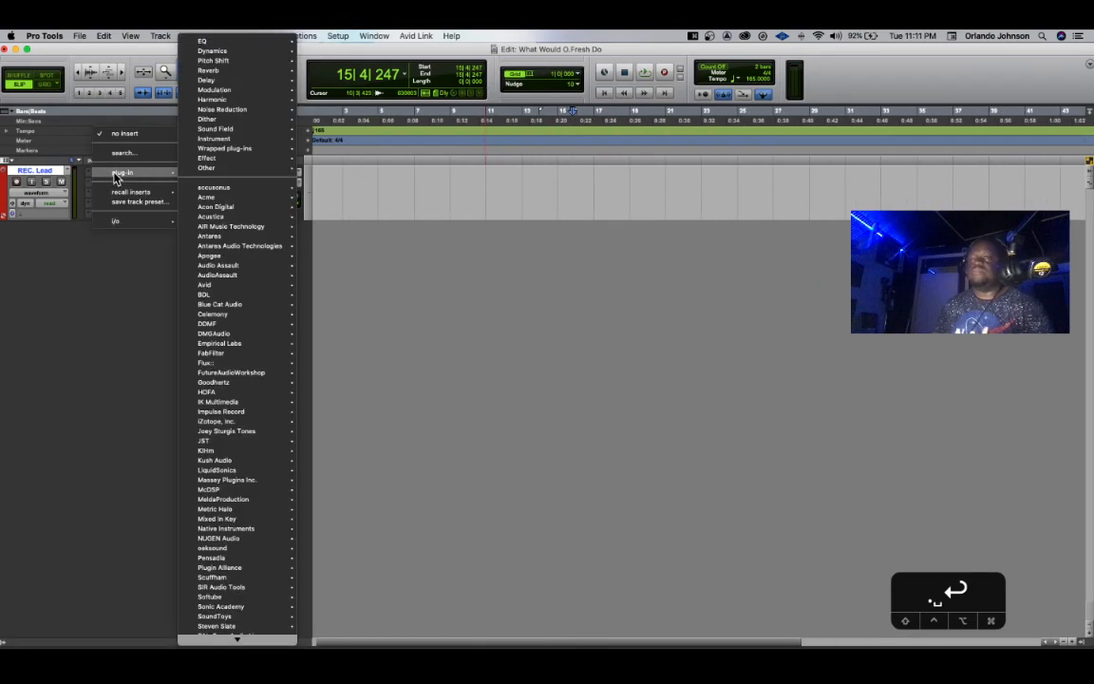
mouse_move(271, 237)
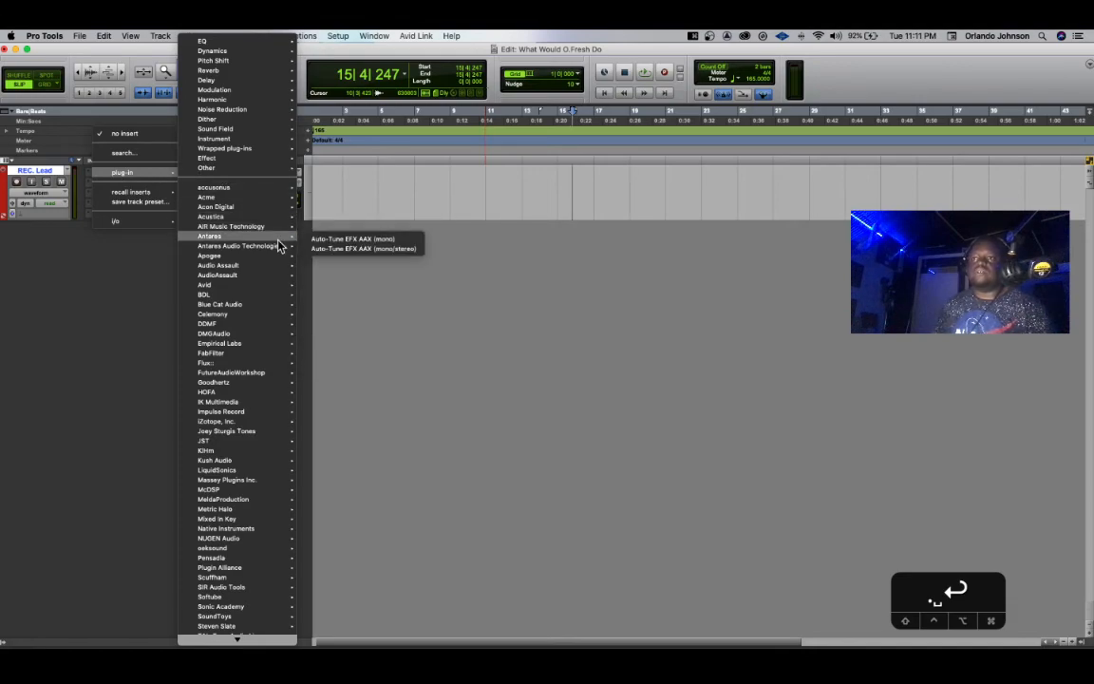
click(350, 247)
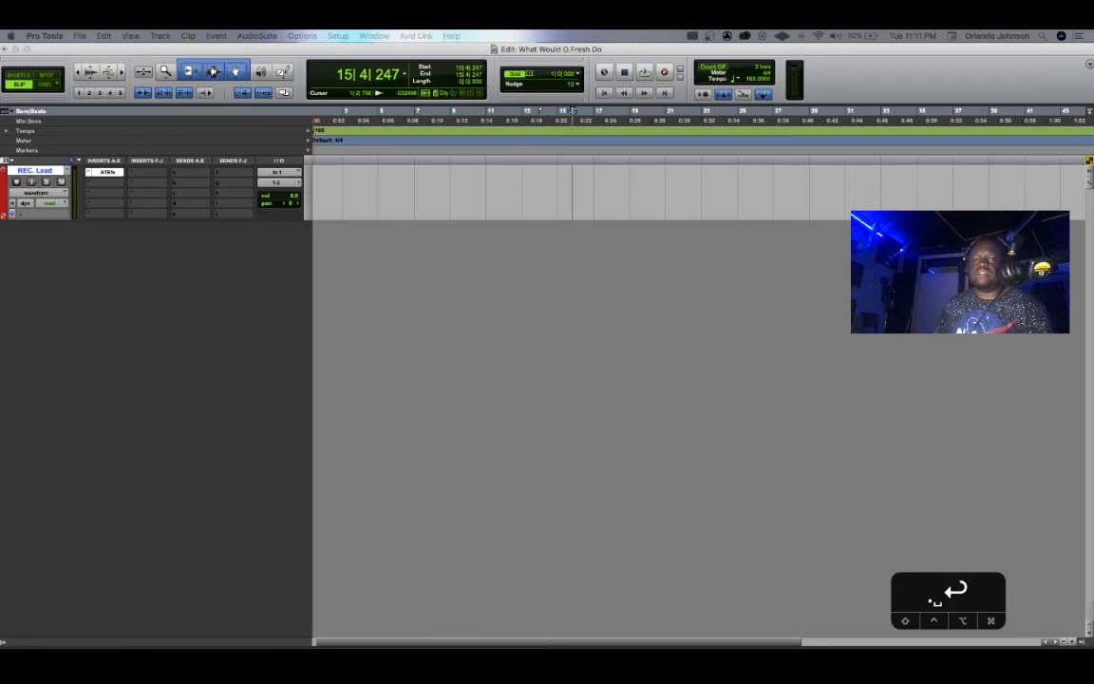
drag(197, 62, 568, 164)
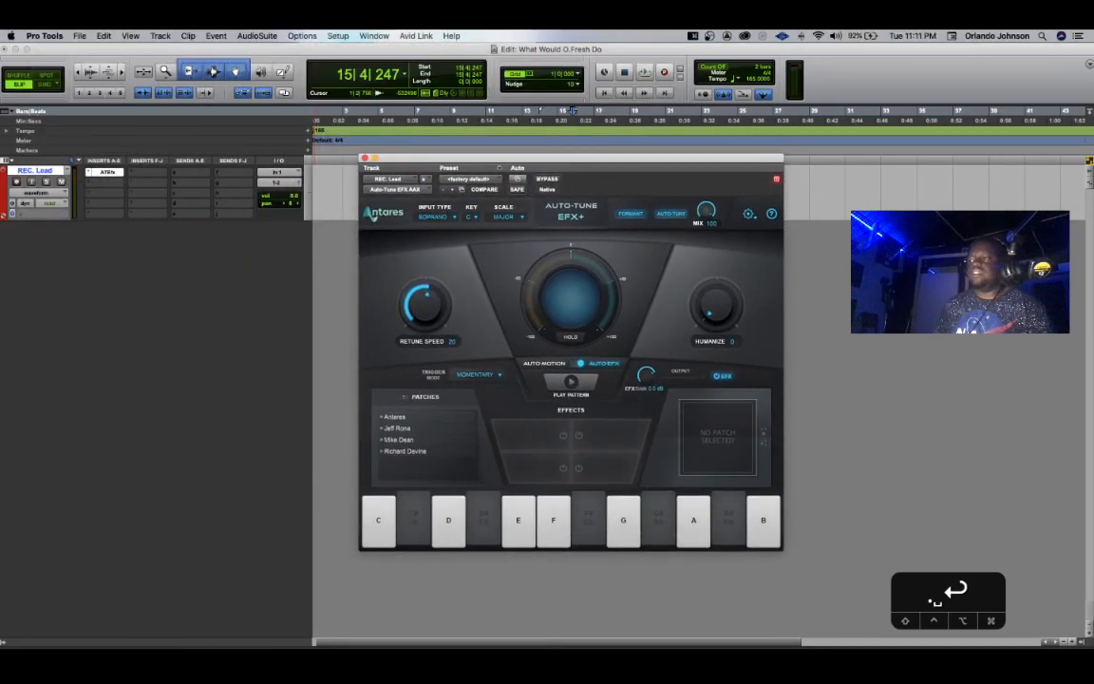
Check the sample's key in the clip list, and set Auto-Tune's key to E and scale to Minor.
click(1083, 642)
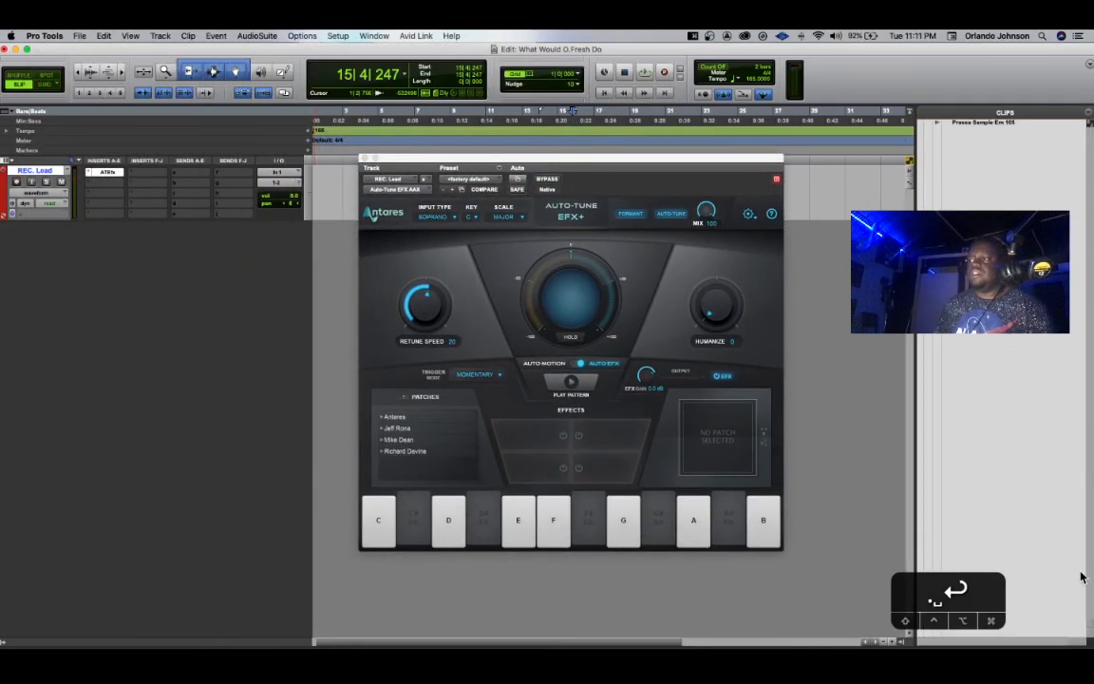
click(903, 642)
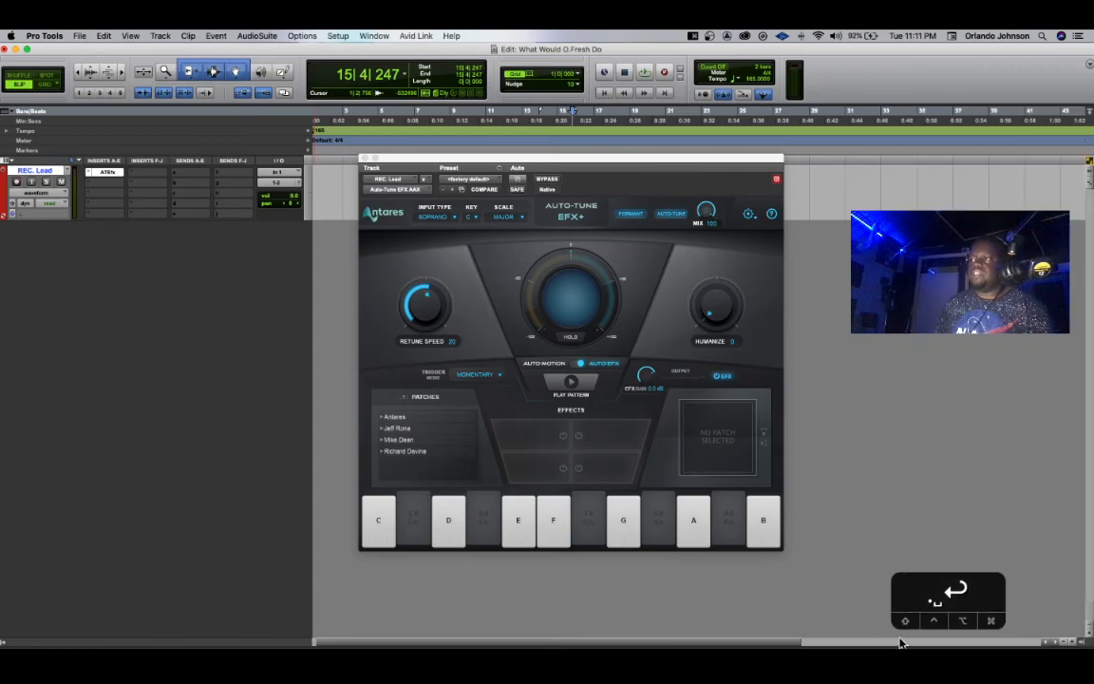
click(469, 216)
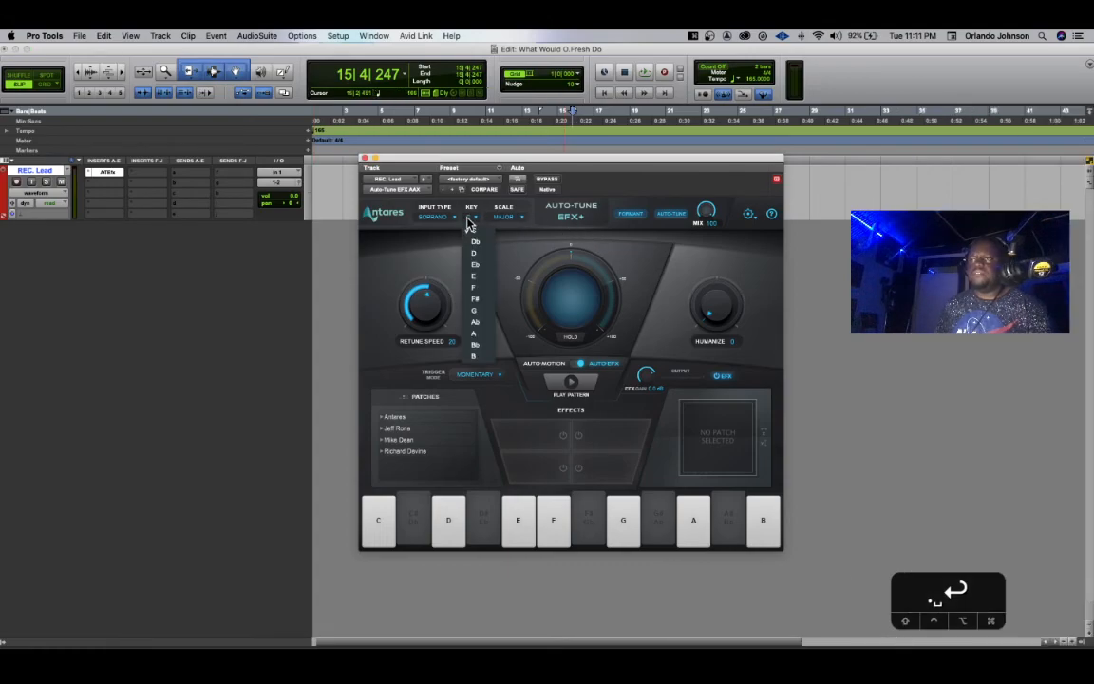
click(475, 277)
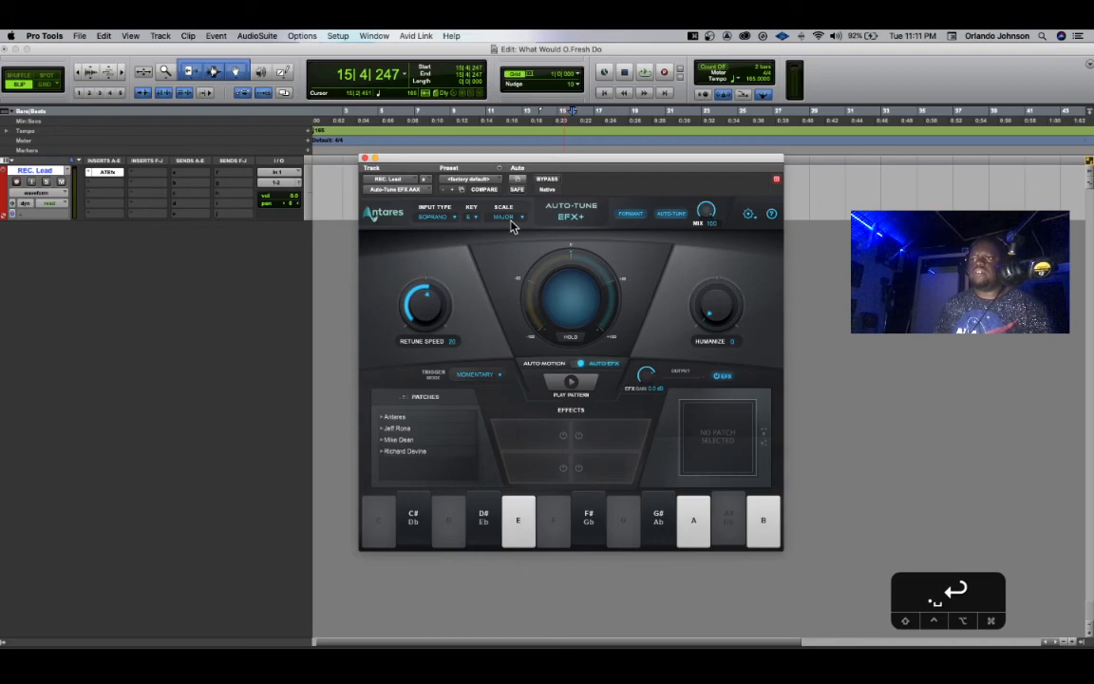
click(508, 216)
click(509, 240)
Set Auto-Tune's retune speed to 11, check the input type options and close the plug-in window.
drag(426, 317, 424, 310)
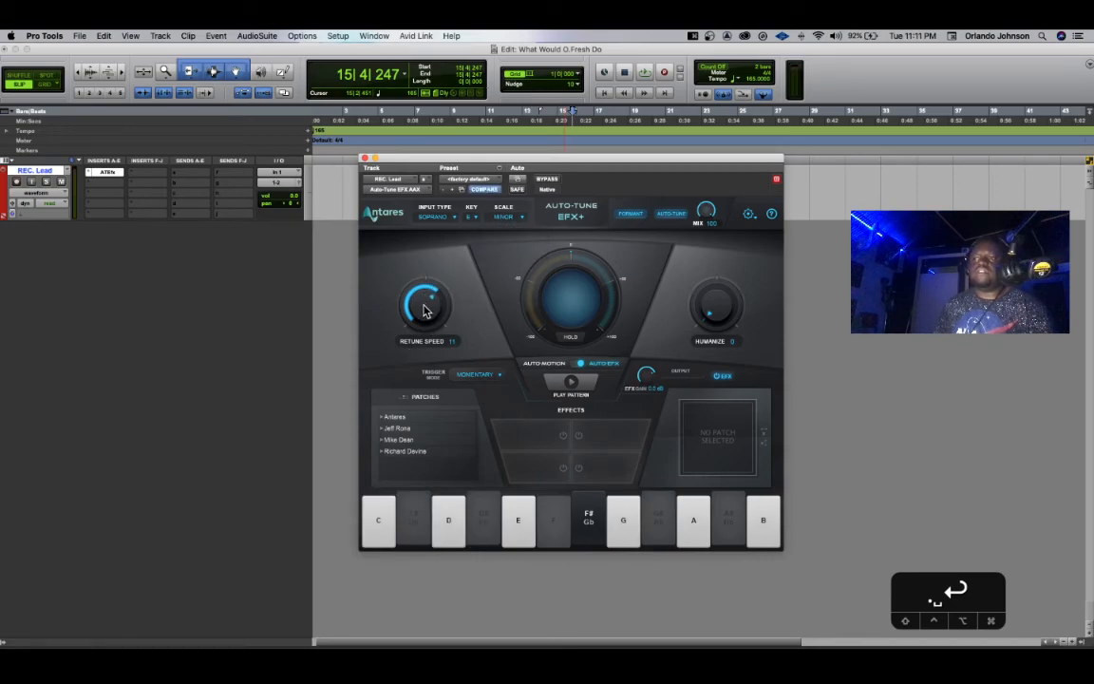
click(433, 216)
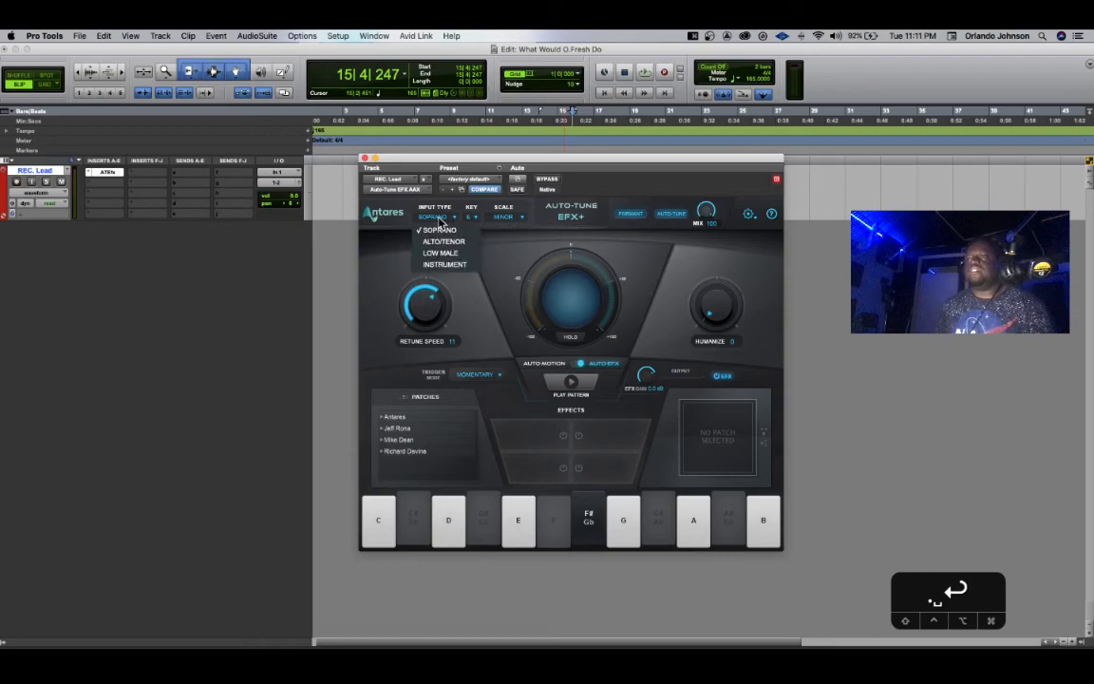
click(397, 211)
click(362, 159)
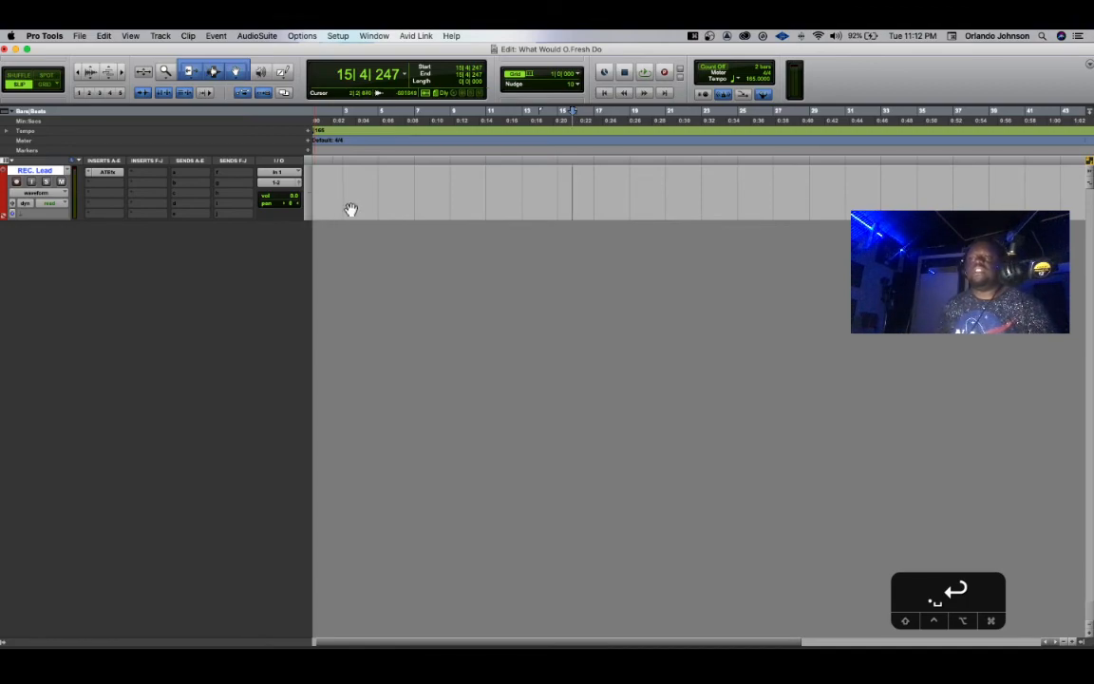
Insert the mono EQ3 7-Band plug-in in the second insert slot of the REC. Lead track.
click(104, 192)
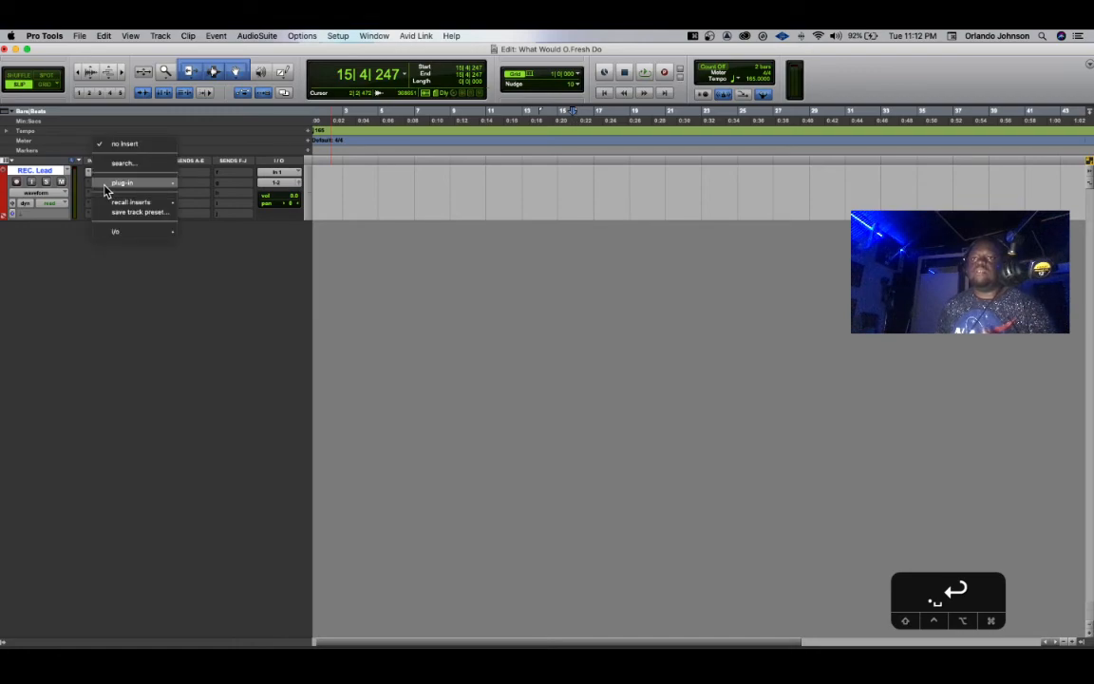
mouse_move(107, 192)
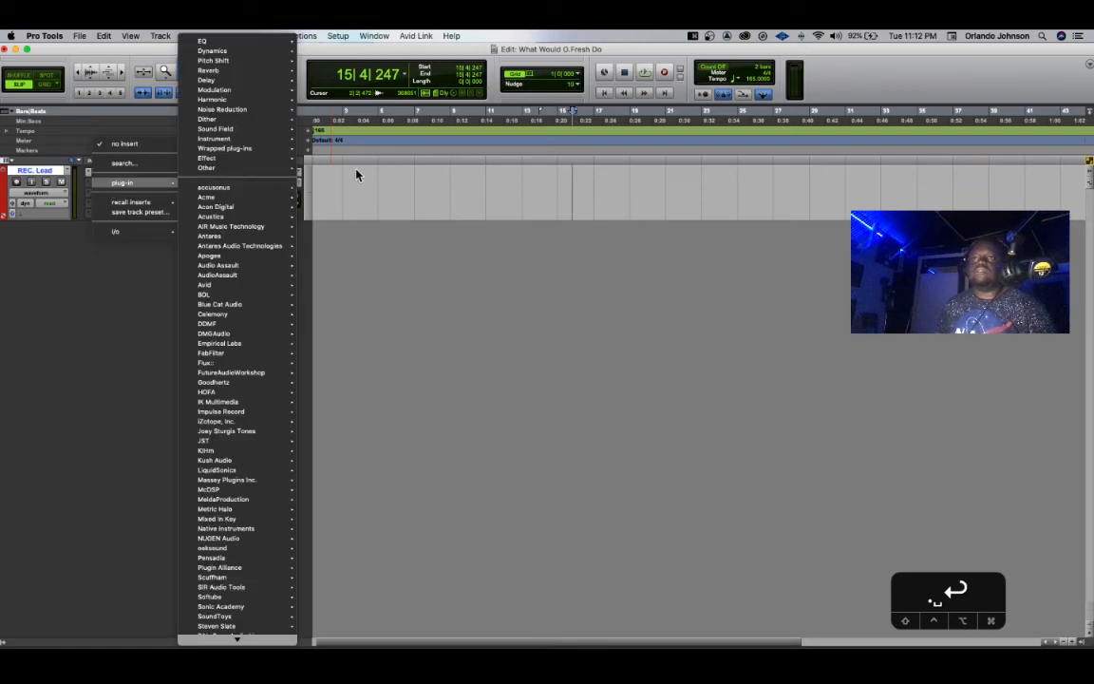
mouse_move(235, 44)
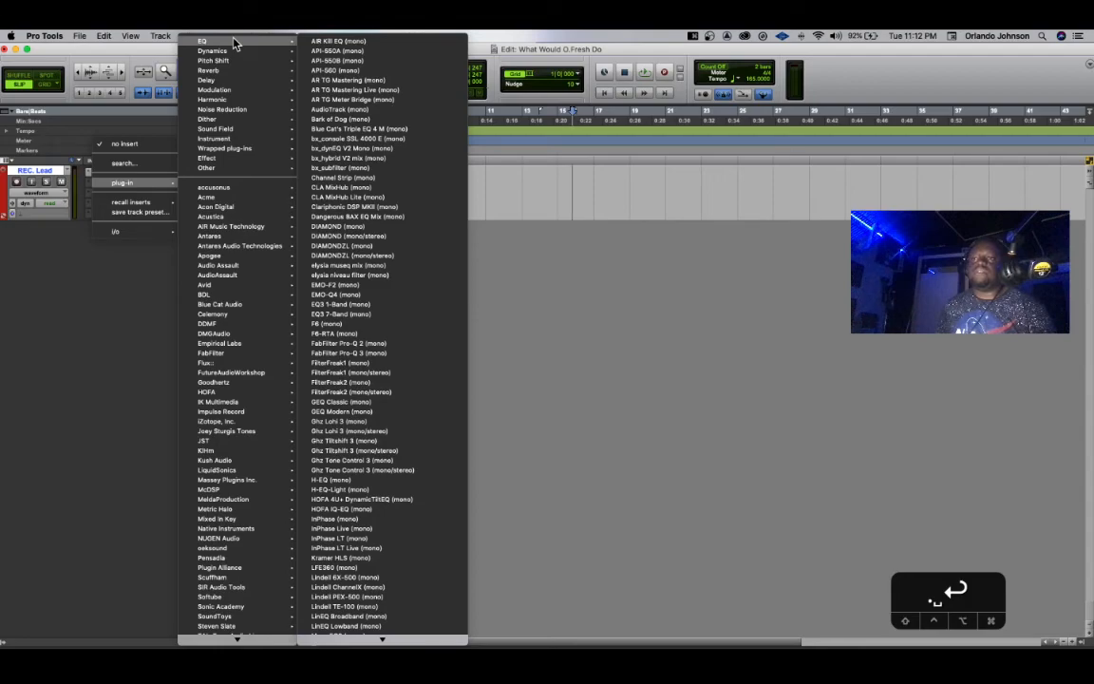
click(408, 315)
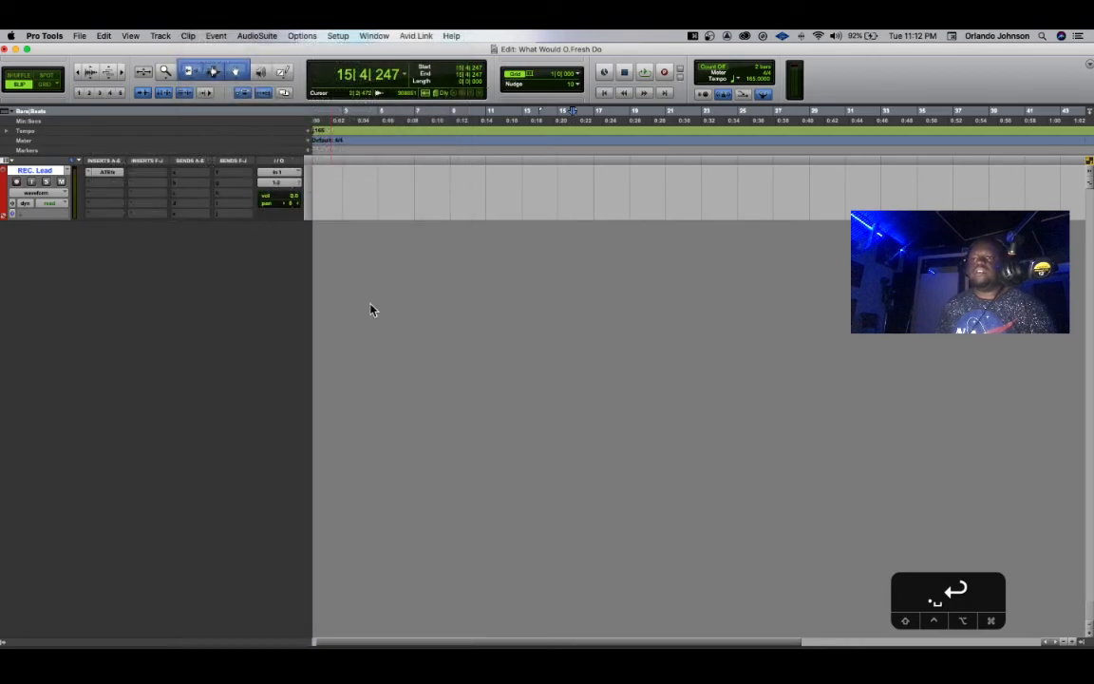
drag(486, 159, 310, 174)
Enable the high-pass filter at 12 dB/oct and about 99 Hz, cut the low-mid band 1.1 dB at 355.7 Hz, and close the EQ.
click(252, 308)
drag(239, 296, 242, 269)
mouse_move(201, 326)
mouse_down()
mouse_move(204, 304)
mouse_move(200, 320)
mouse_up()
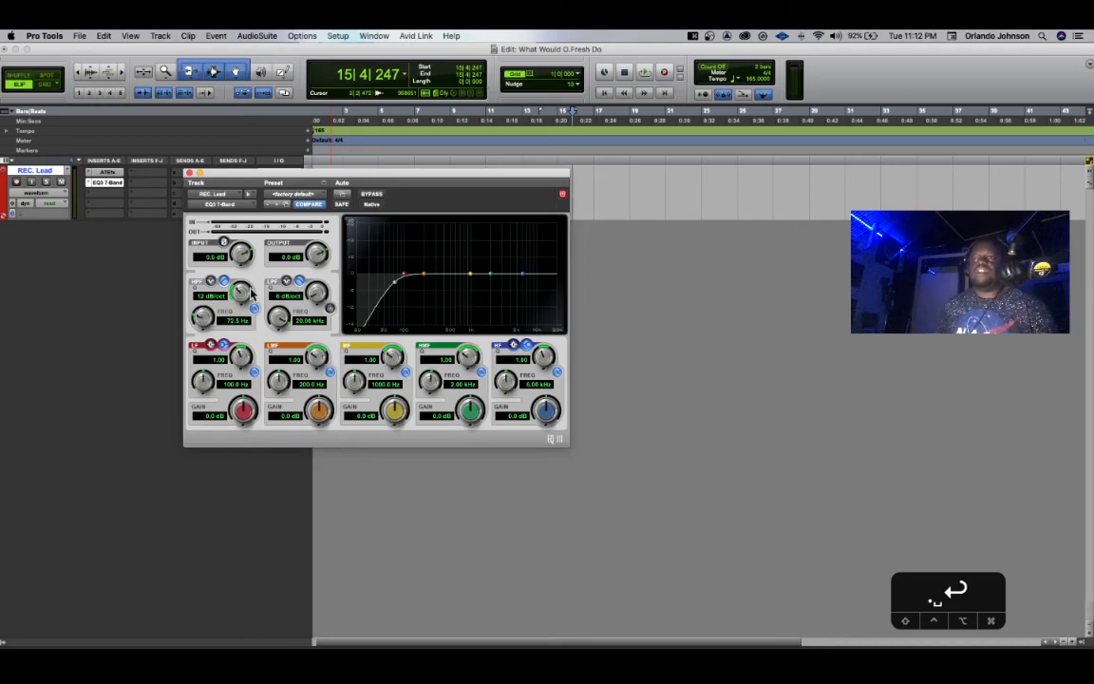
drag(425, 275, 403, 285)
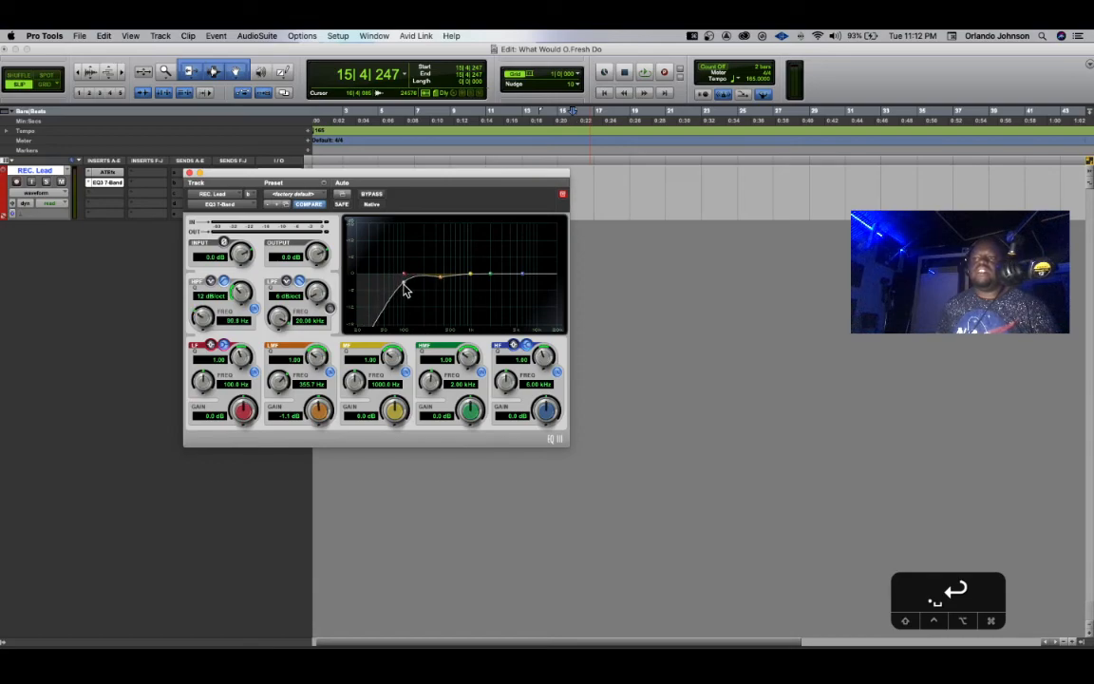
click(190, 172)
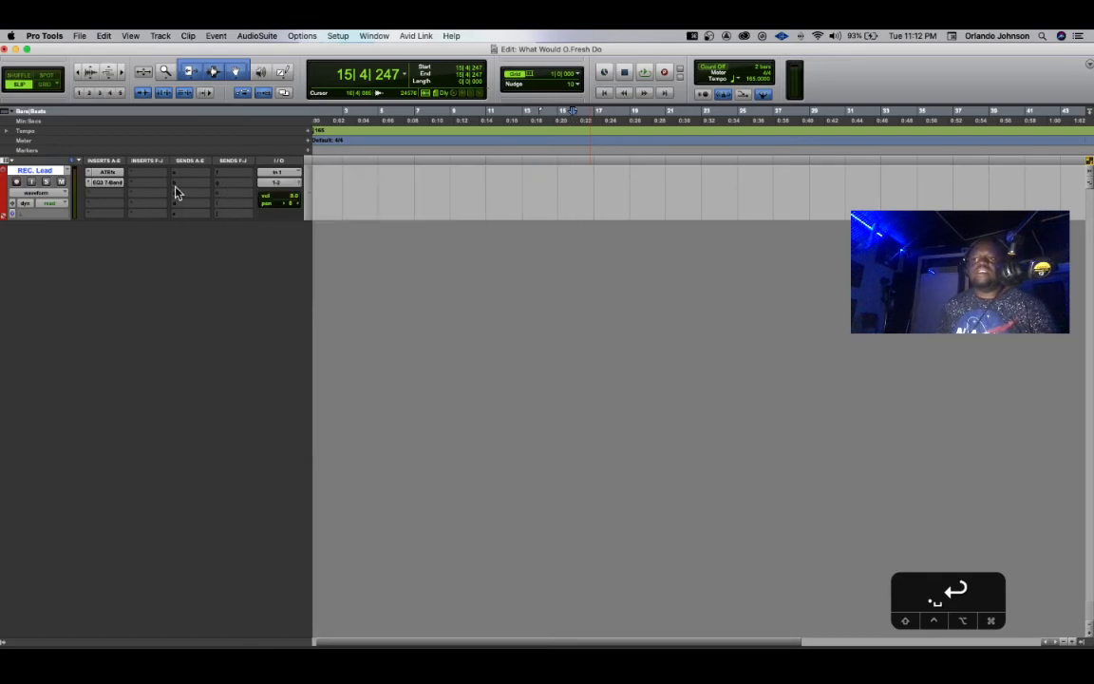
Insert the mono C1 comp plug-in in the third insert slot of the REC. Lead track and close its window.
click(96, 197)
mouse_move(229, 52)
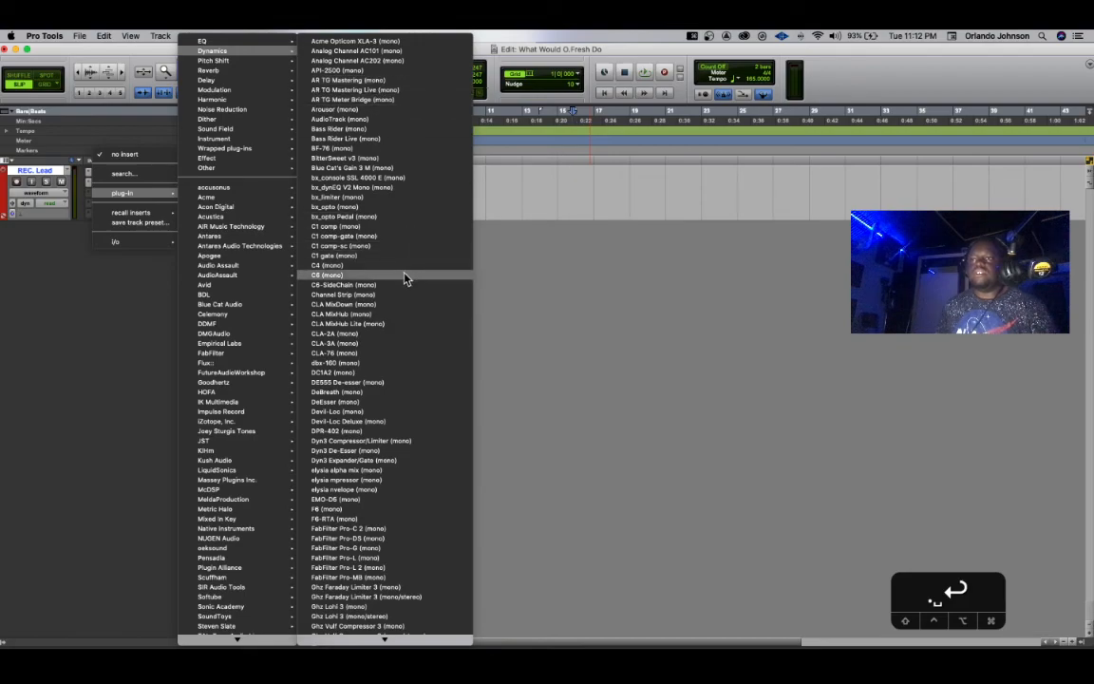
scroll(405, 285, down, 1)
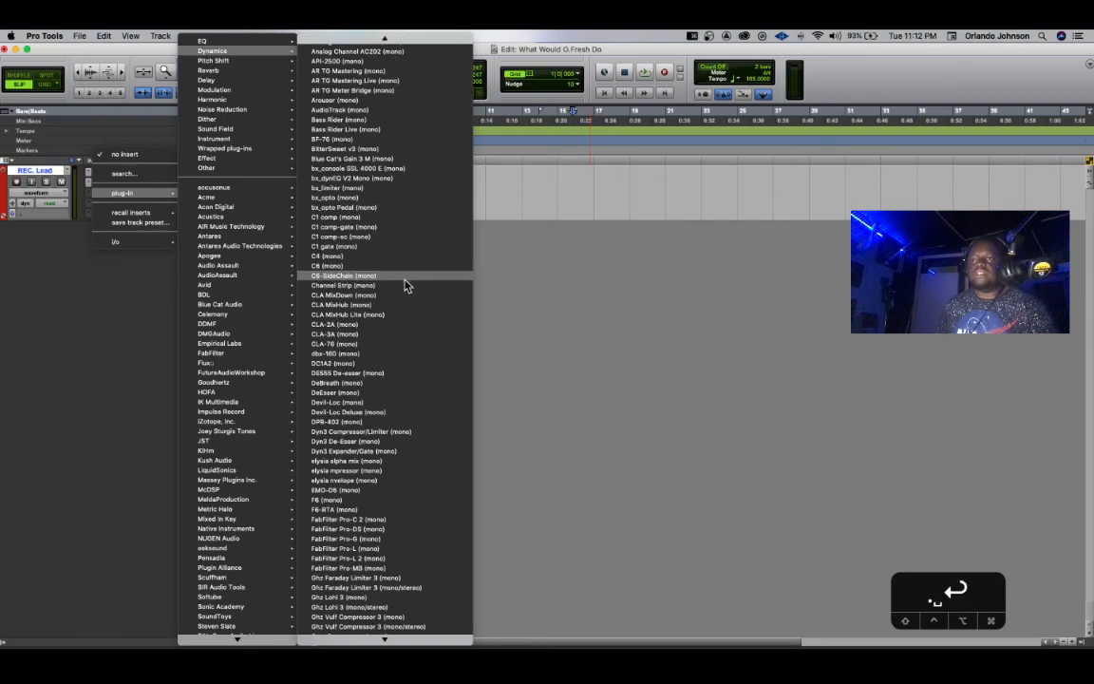
click(414, 219)
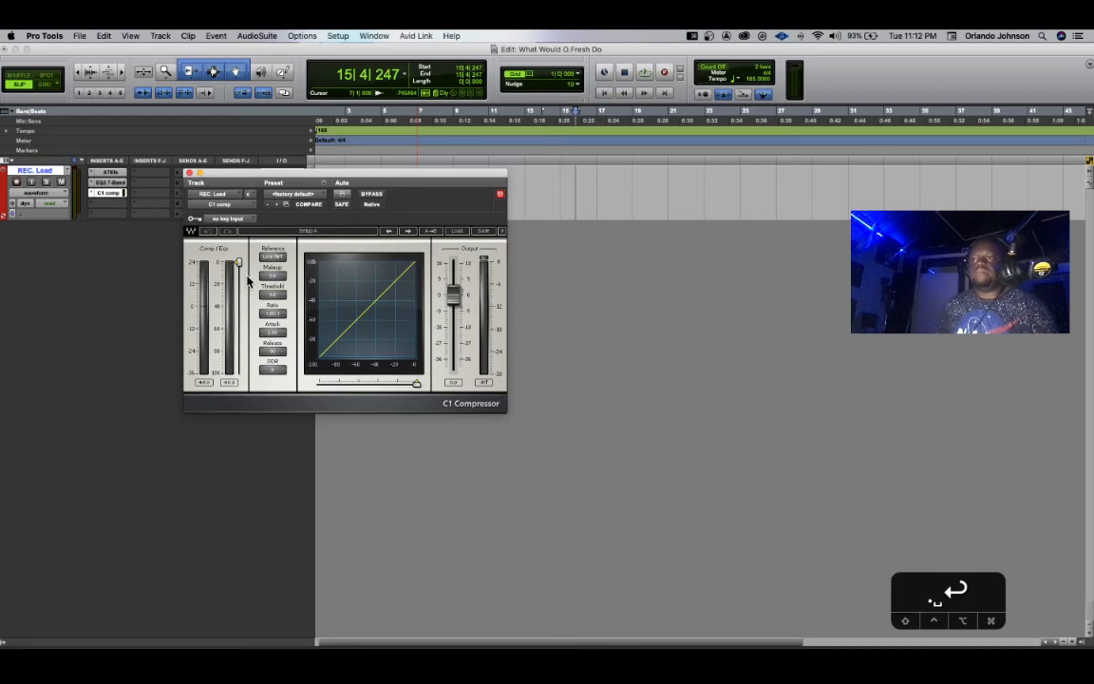
click(100, 190)
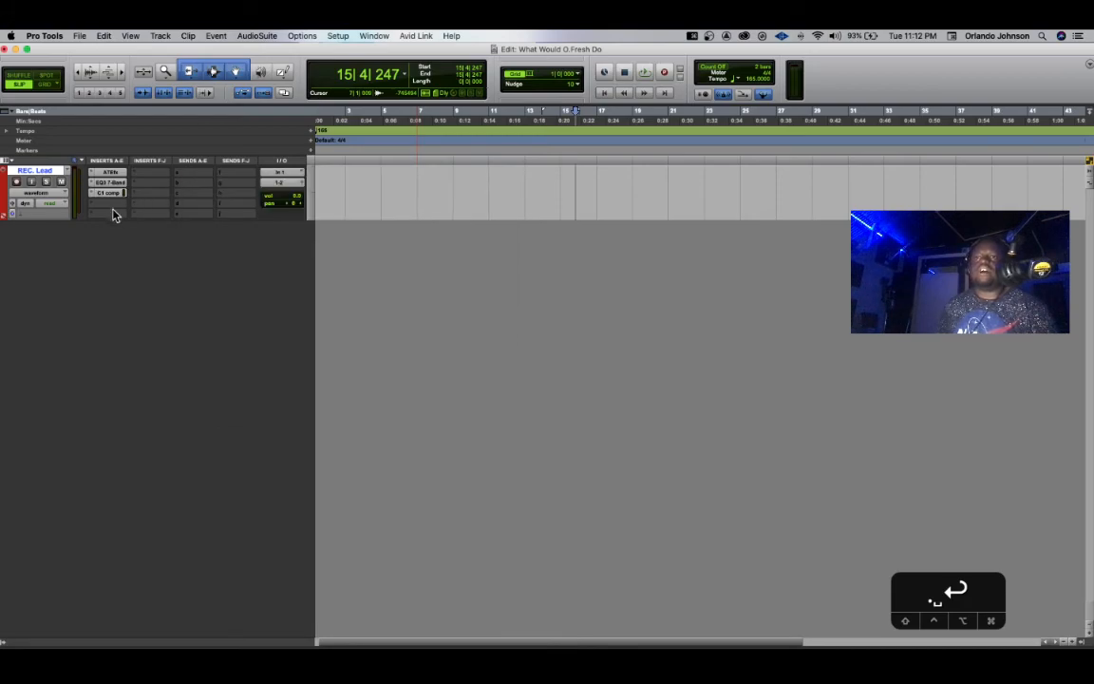
Replace the C1 comp in the third insert slot with the mono Dyn3 Compressor/Limiter and set its threshold to -5.7 dB.
click(92, 196)
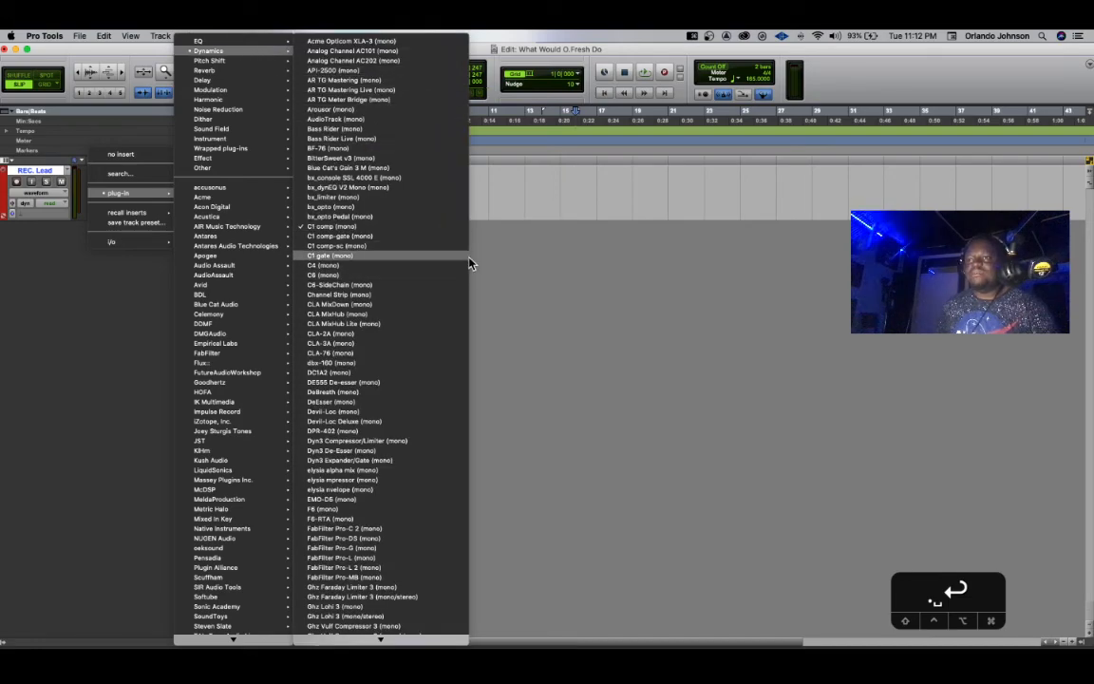
scroll(466, 280, down, 4)
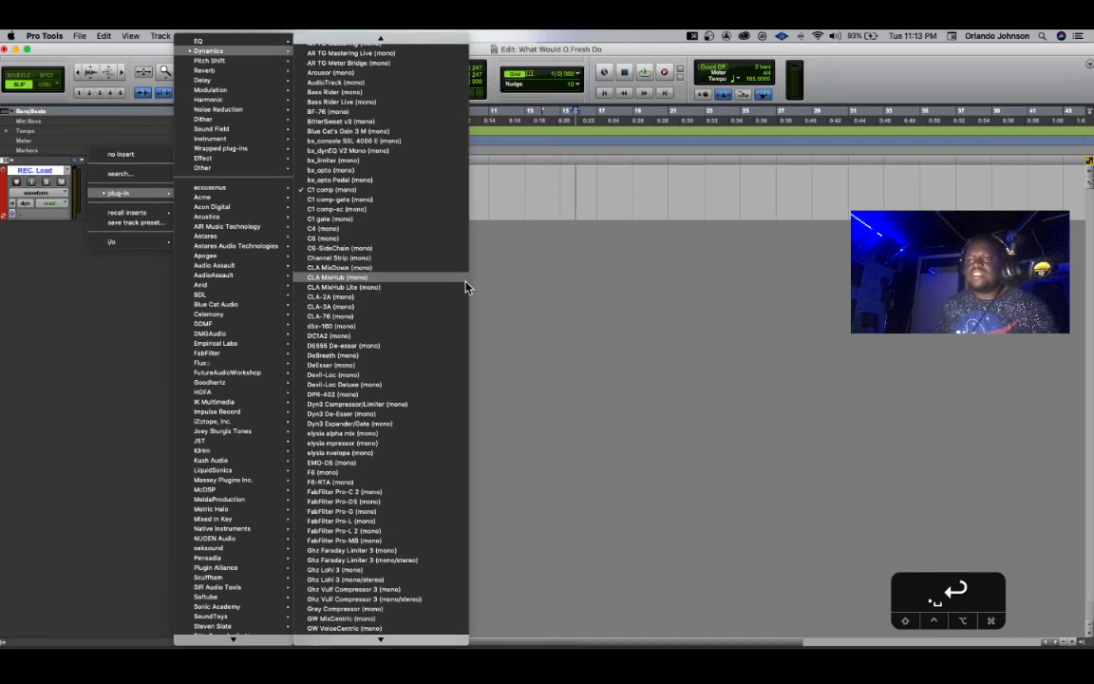
mouse_move(225, 284)
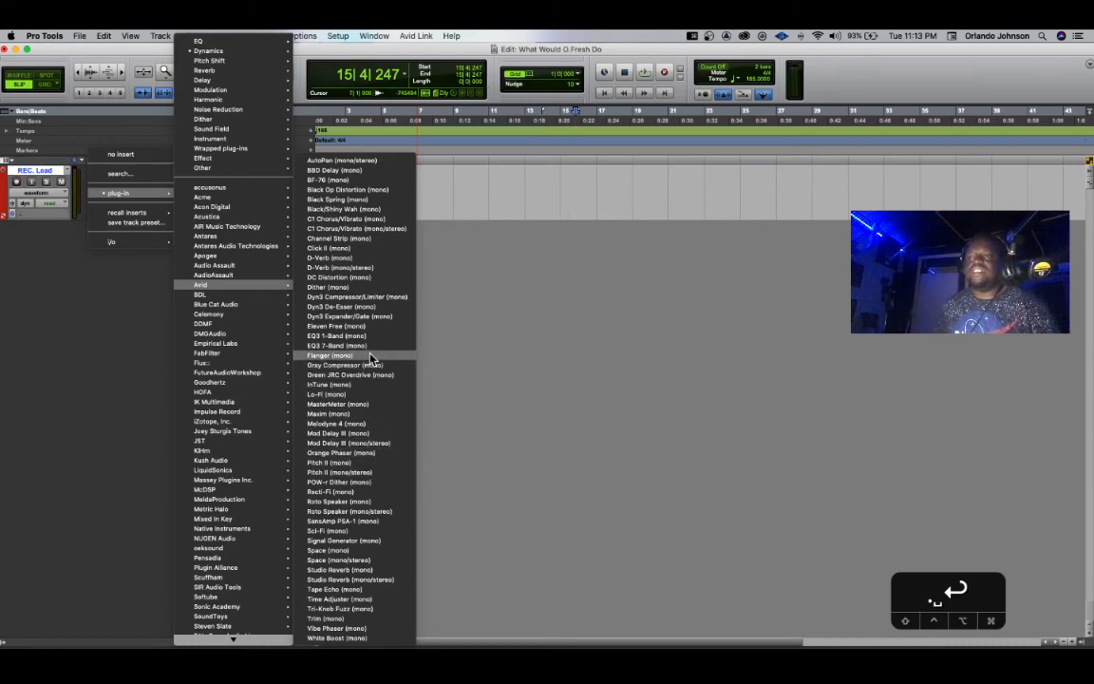
click(382, 304)
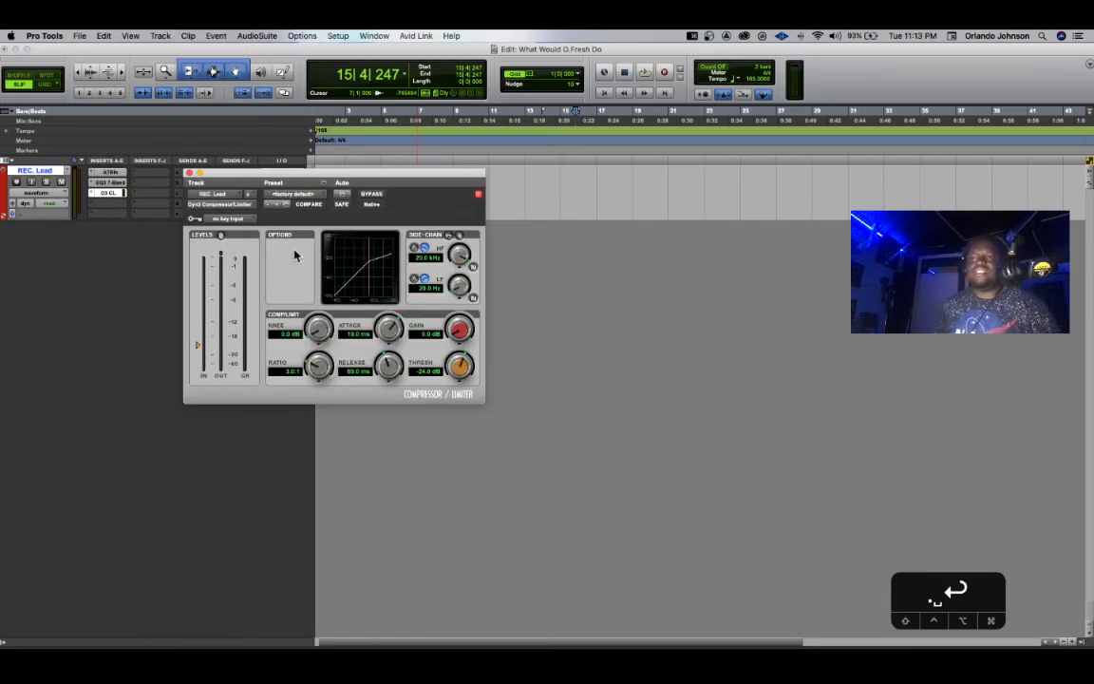
drag(457, 377, 460, 344)
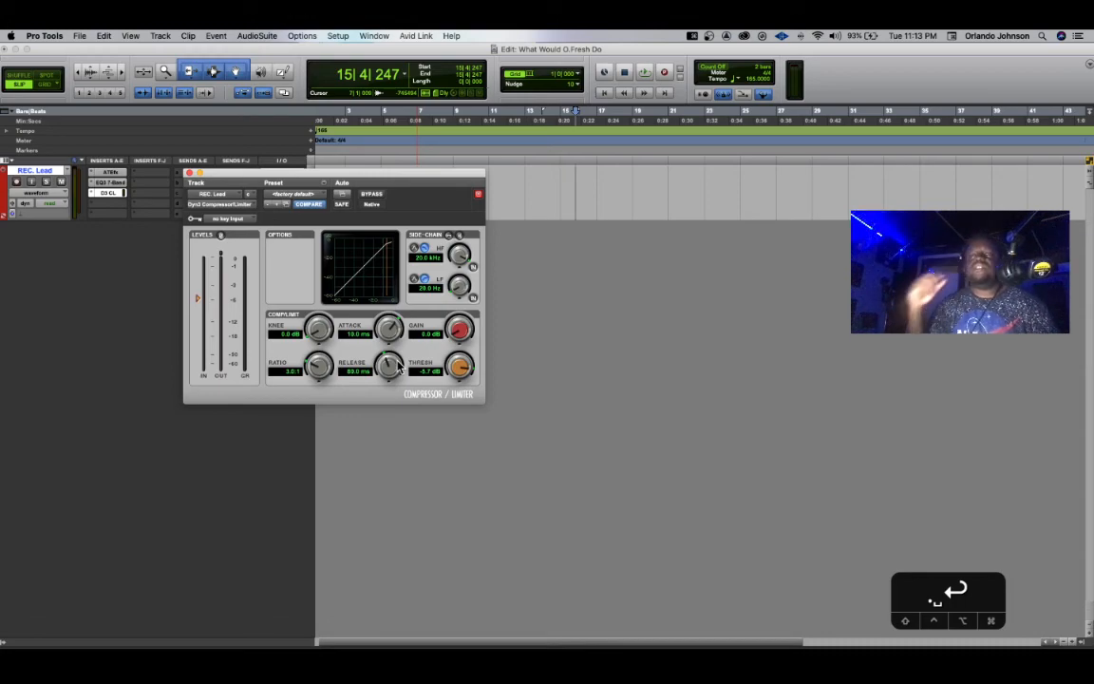
Reopen the EQ3 7-Band, set the low-mid band to a 1.1 dB cut at 315.7 Hz with a Q of 2.34, and close it.
click(111, 182)
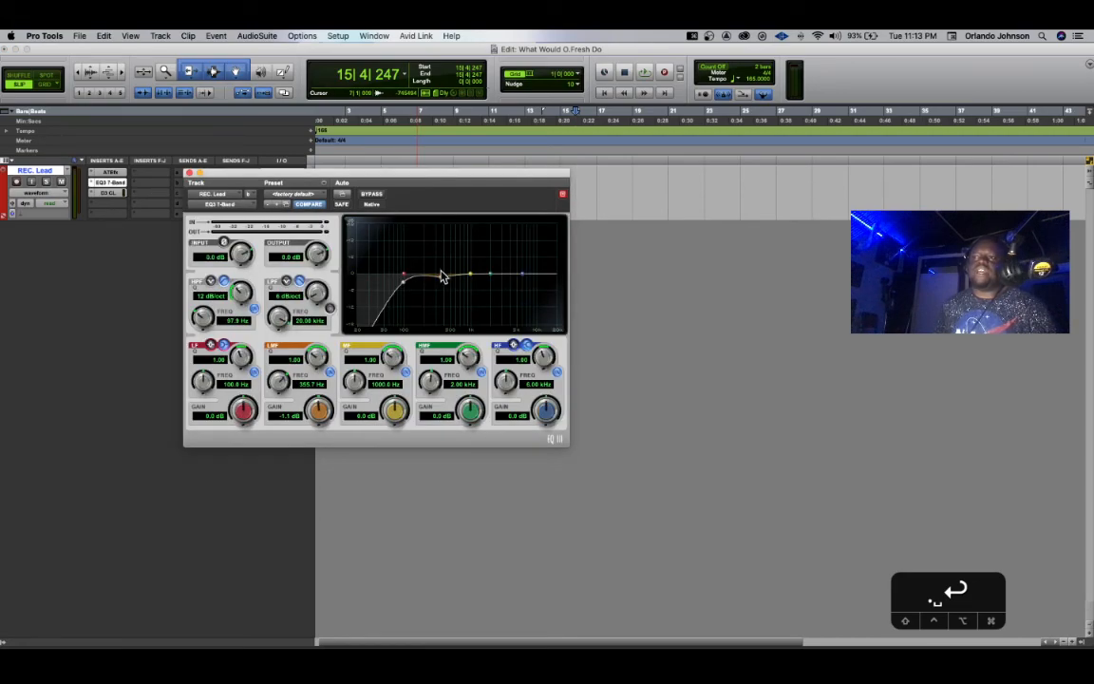
drag(442, 284, 444, 284)
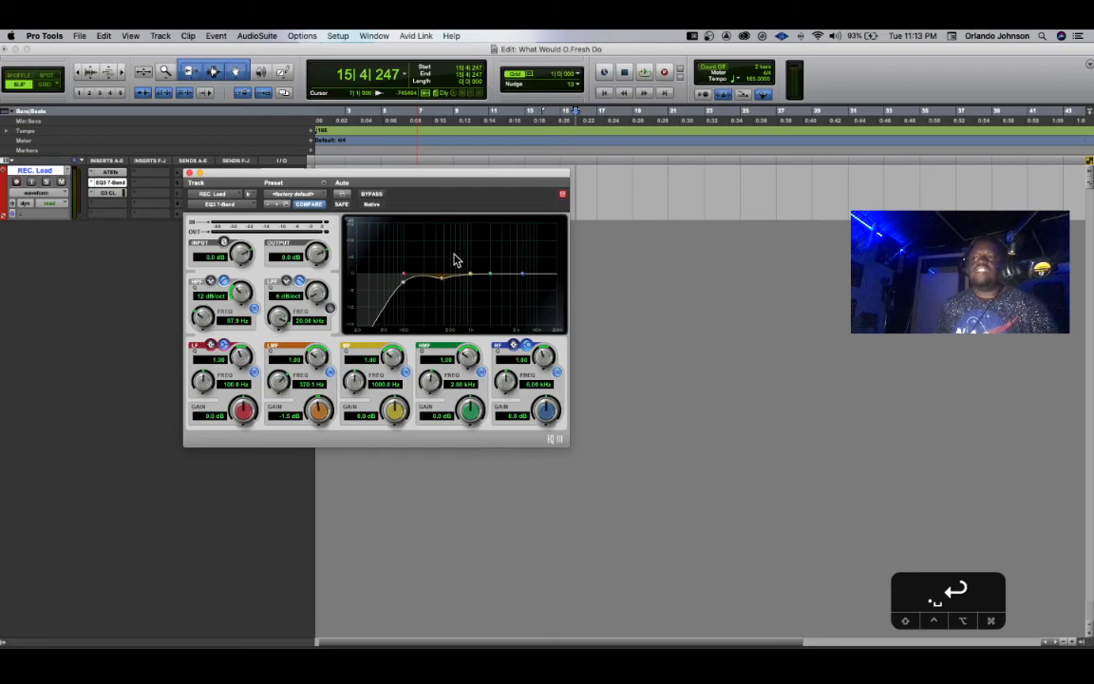
drag(442, 285, 440, 289)
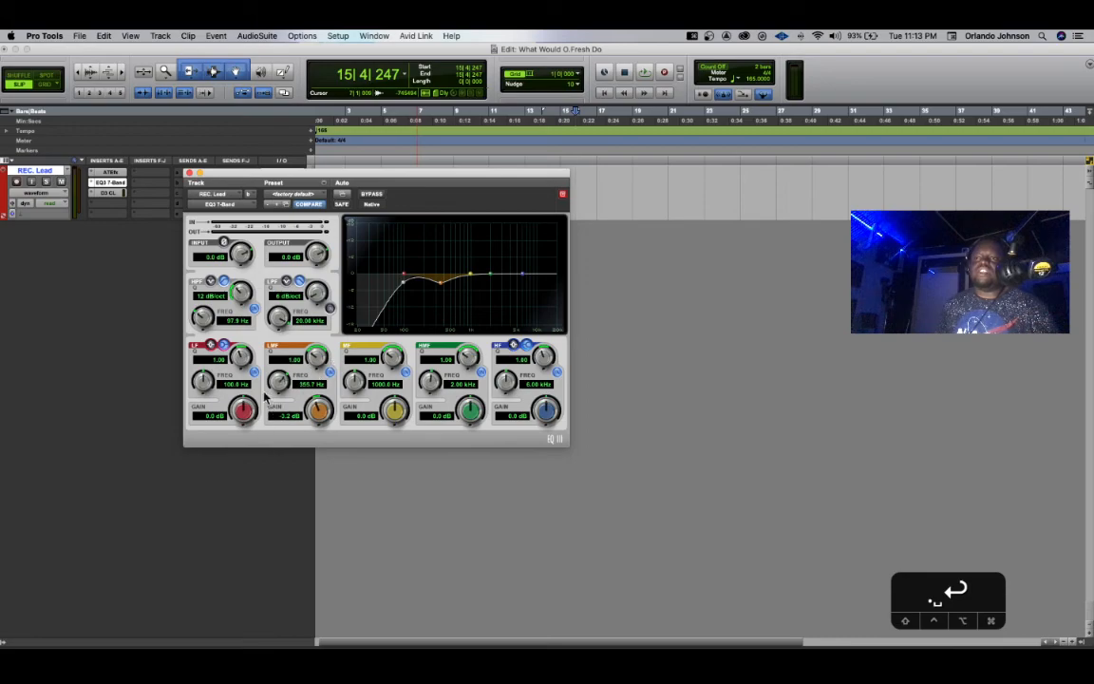
mouse_move(440, 285)
mouse_down()
mouse_move(439, 268)
mouse_move(433, 290)
mouse_move(442, 281)
mouse_up()
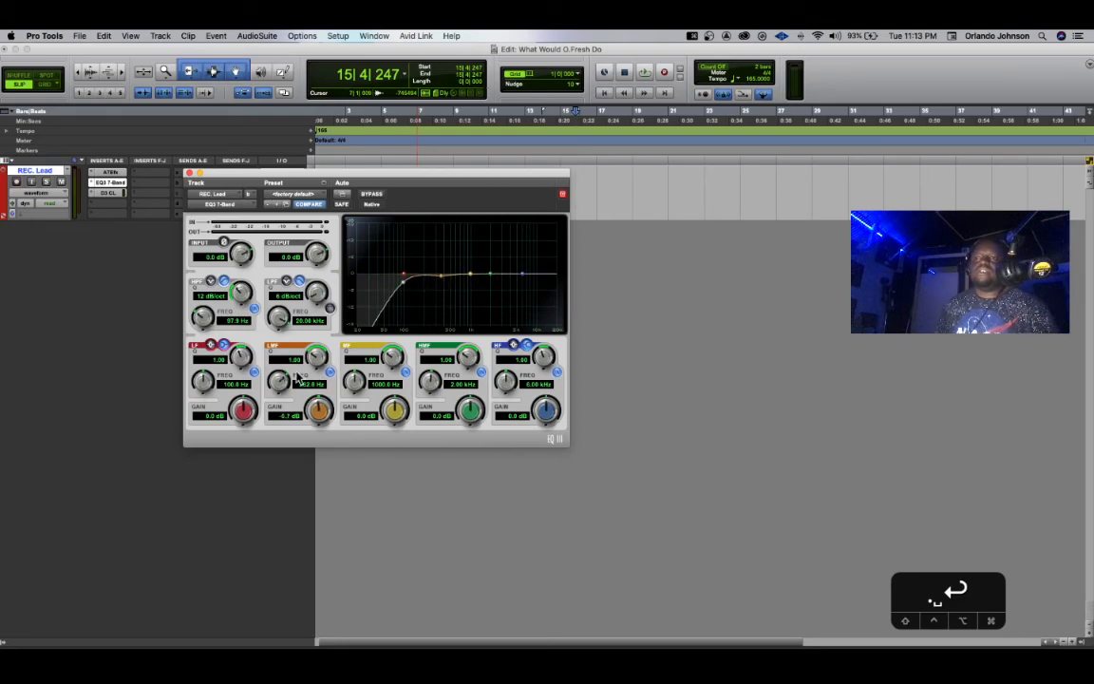
drag(318, 417, 317, 344)
drag(280, 381, 318, 413)
drag(440, 286, 438, 281)
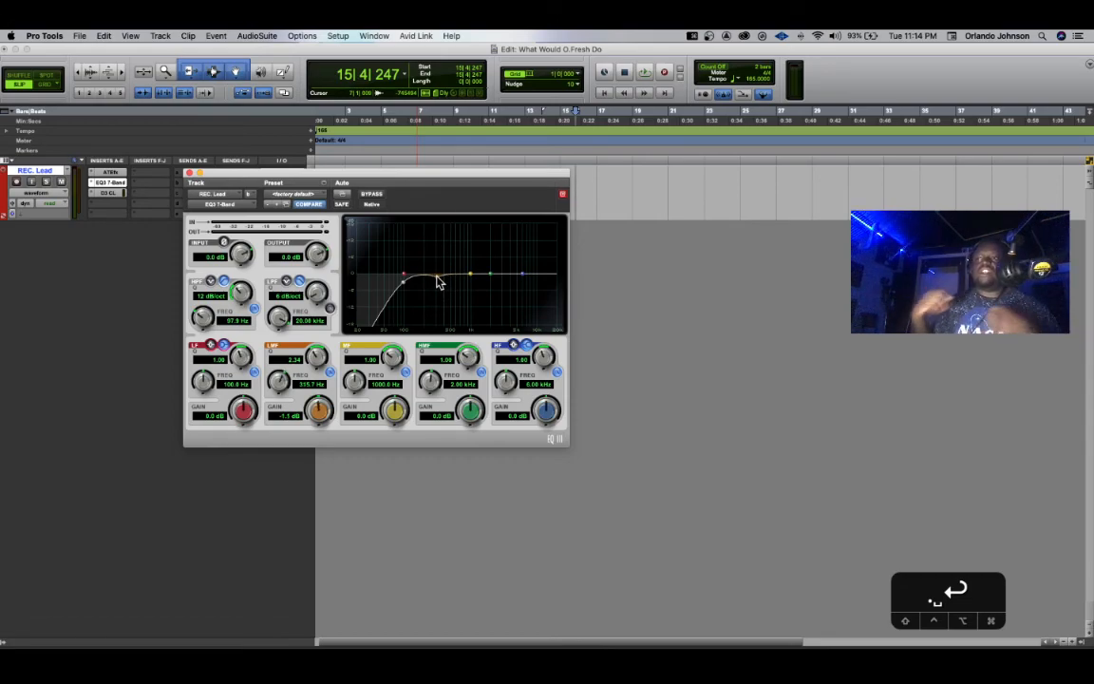
click(189, 173)
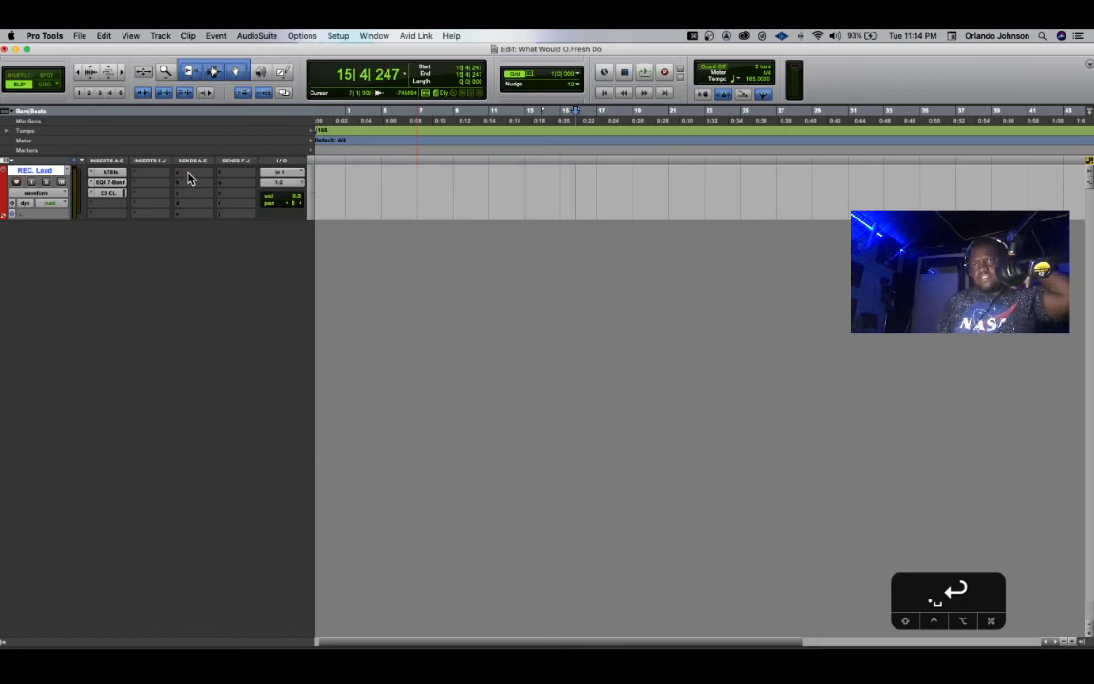
Reopen the Dyn3 Compressor/Limiter, set its threshold to -2.2 dB and close the plug-in window.
click(108, 193)
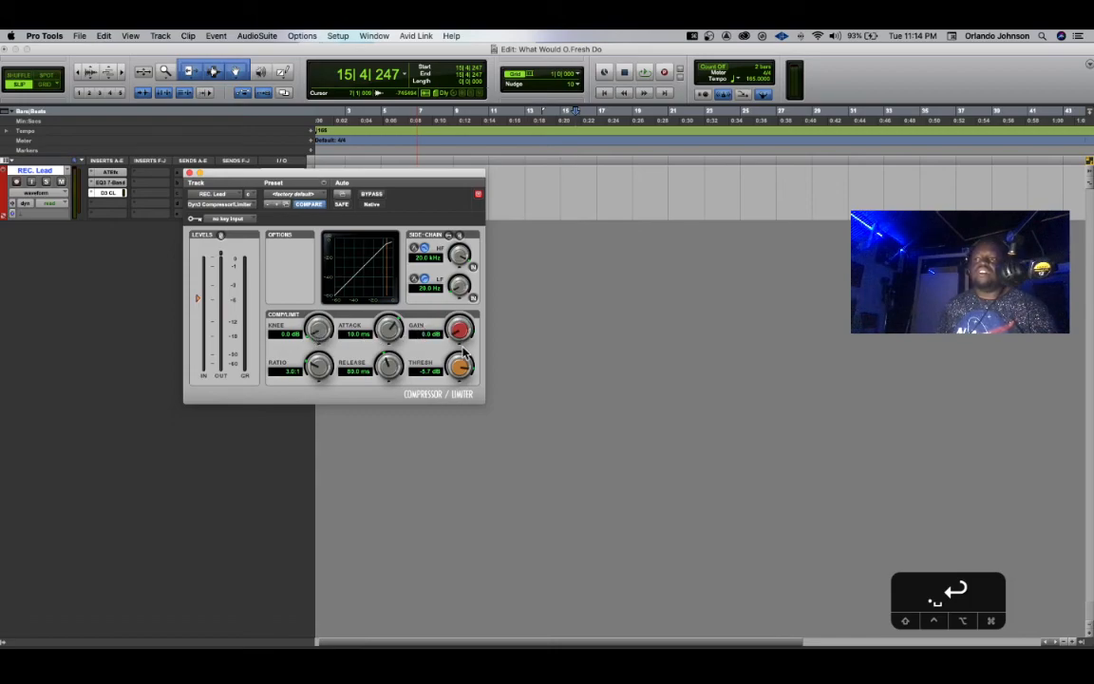
drag(461, 370, 453, 413)
drag(459, 332, 464, 308)
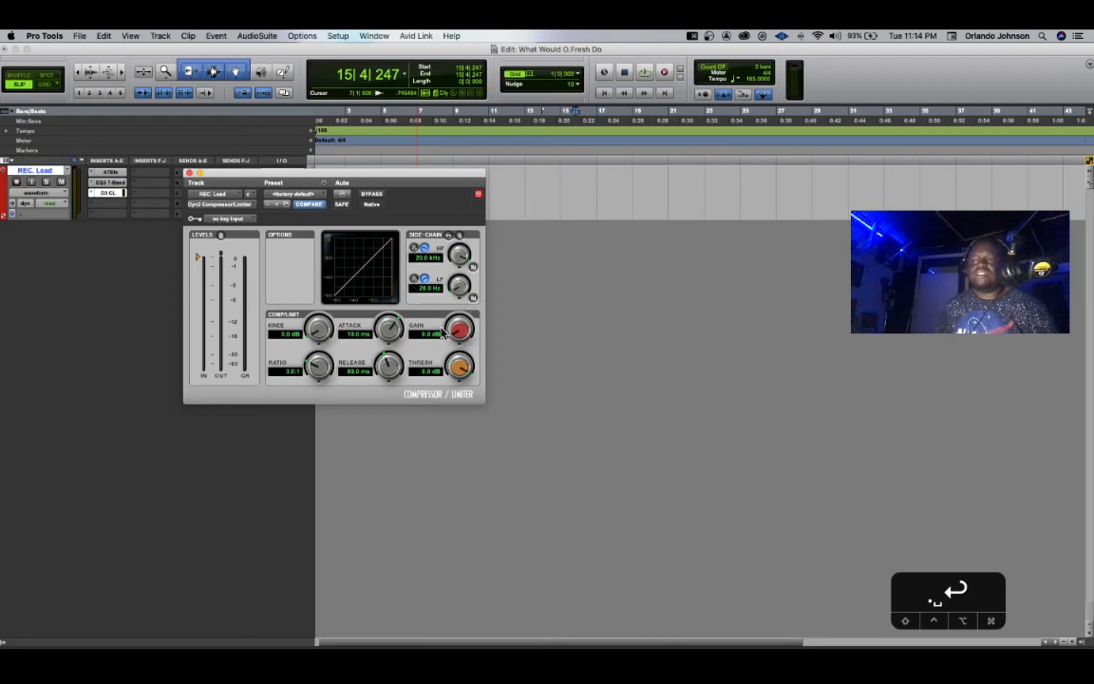
drag(464, 364, 465, 369)
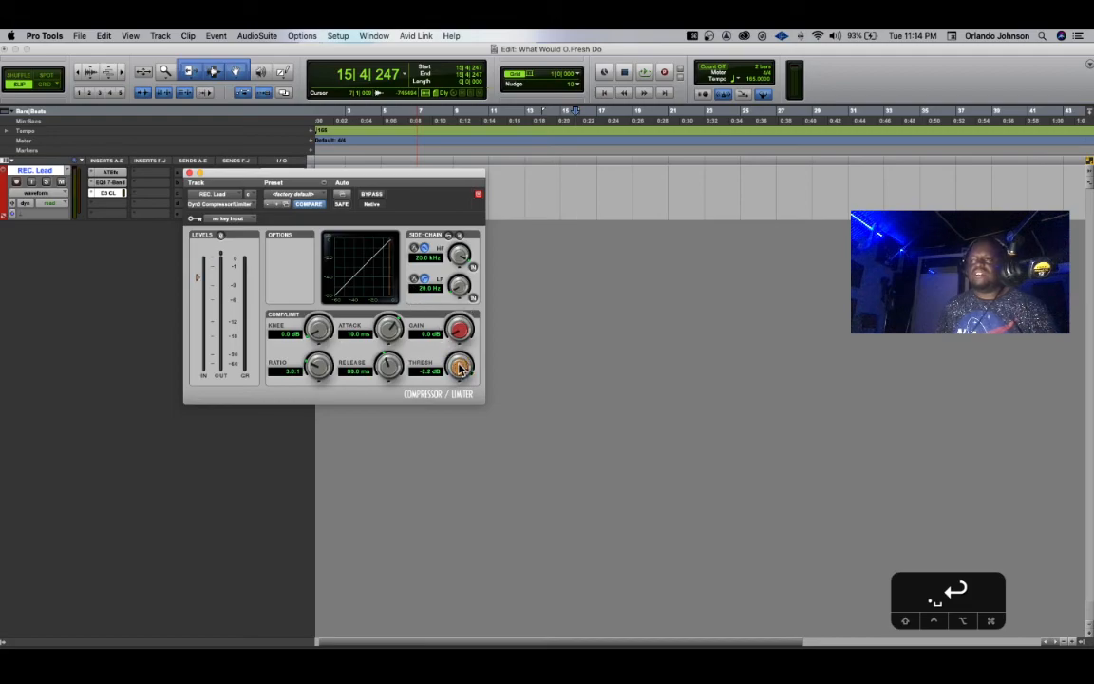
click(189, 174)
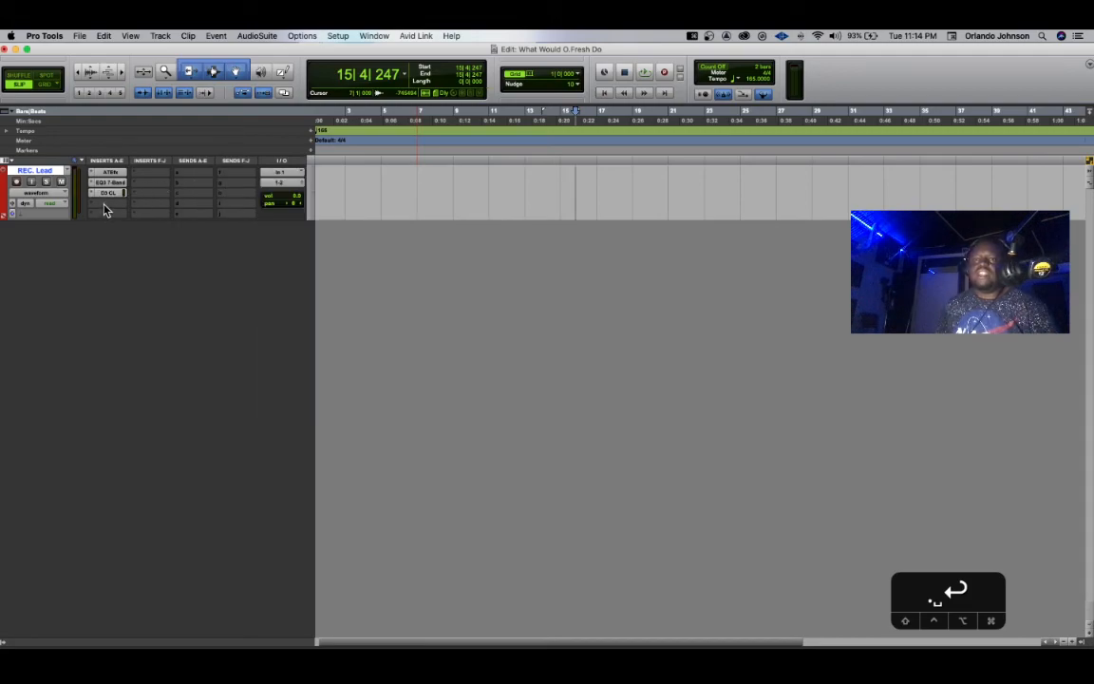
Insert the mono Dyn3 De-Esser plug-in in the fourth insert slot of the REC. Lead track.
click(104, 206)
mouse_move(114, 204)
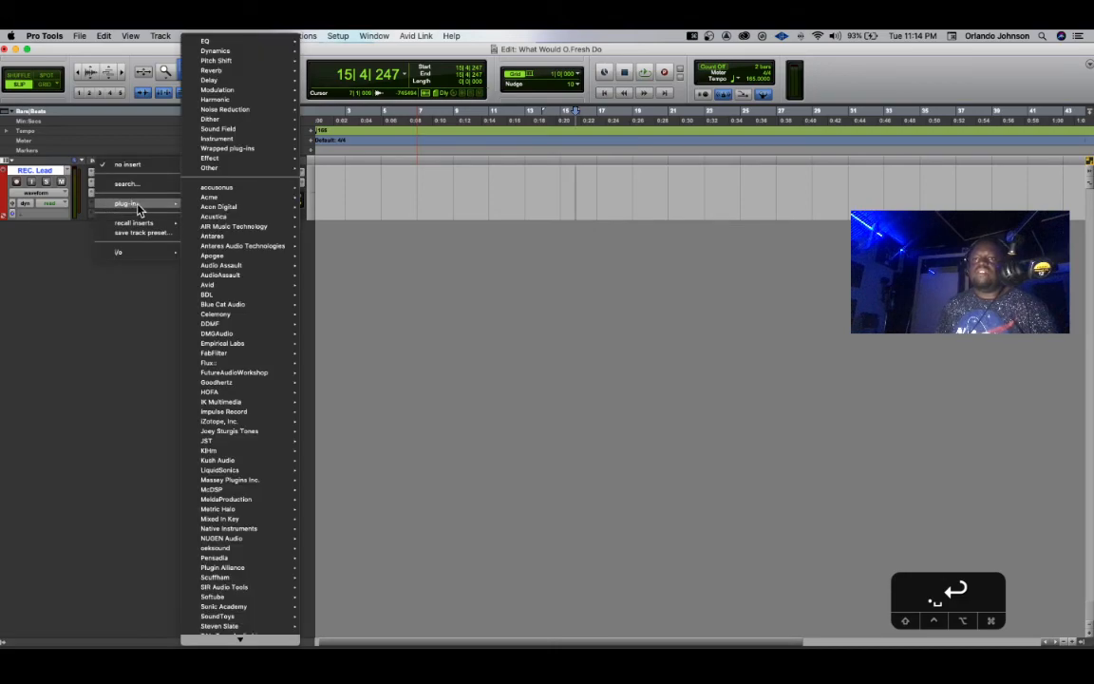
mouse_move(274, 159)
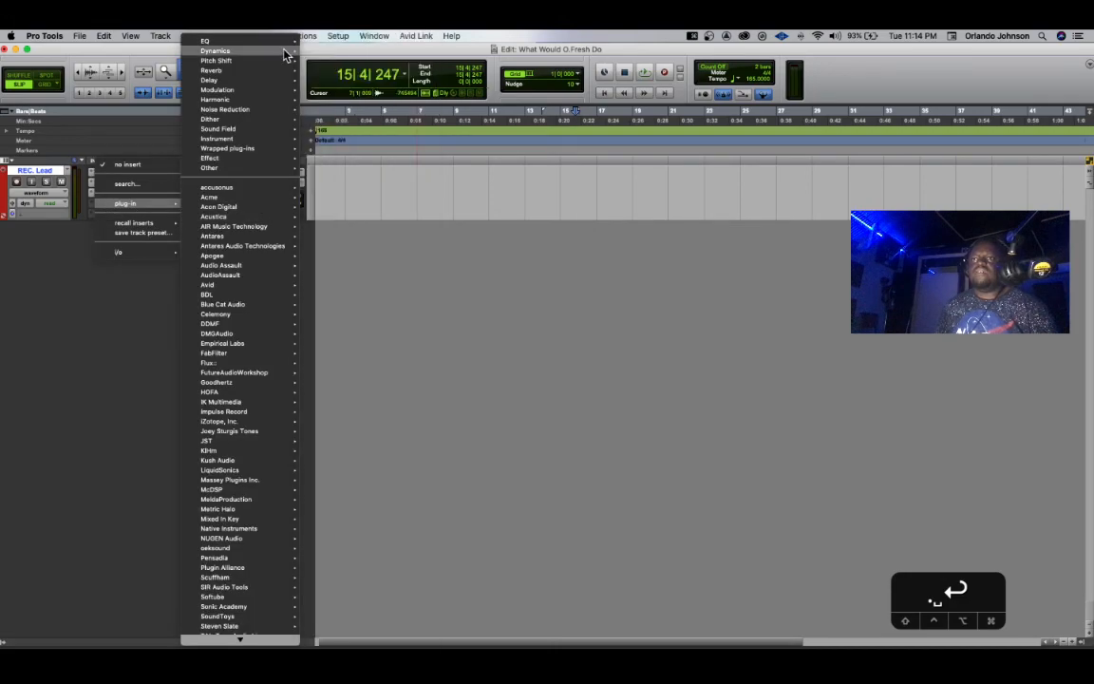
mouse_move(274, 220)
mouse_move(261, 288)
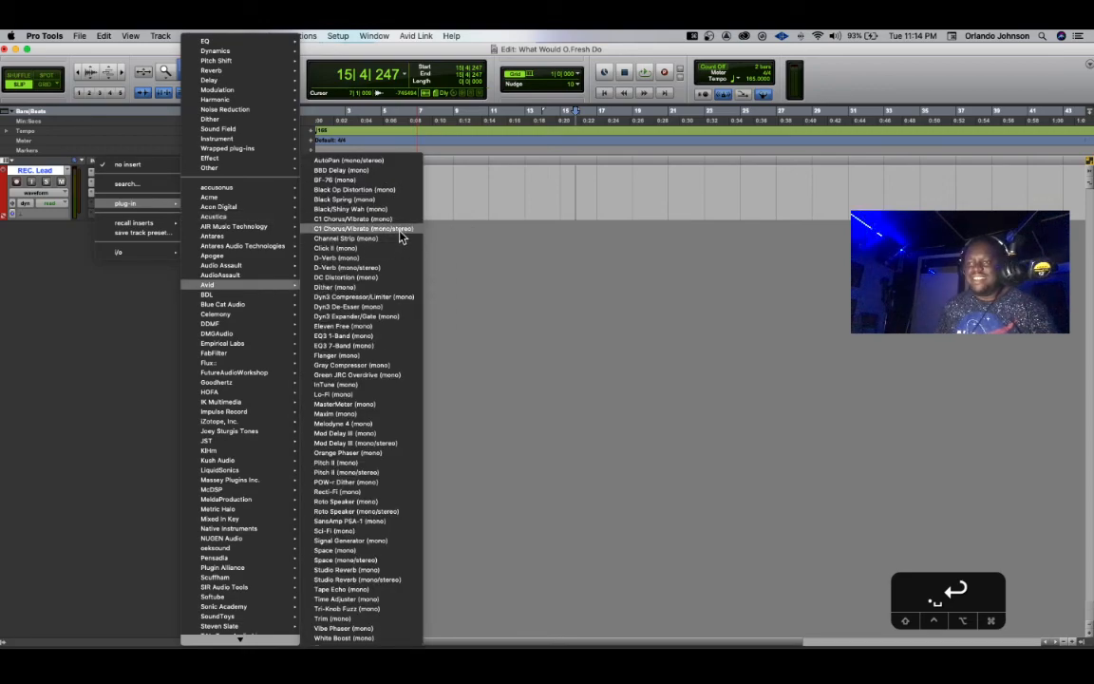
click(406, 310)
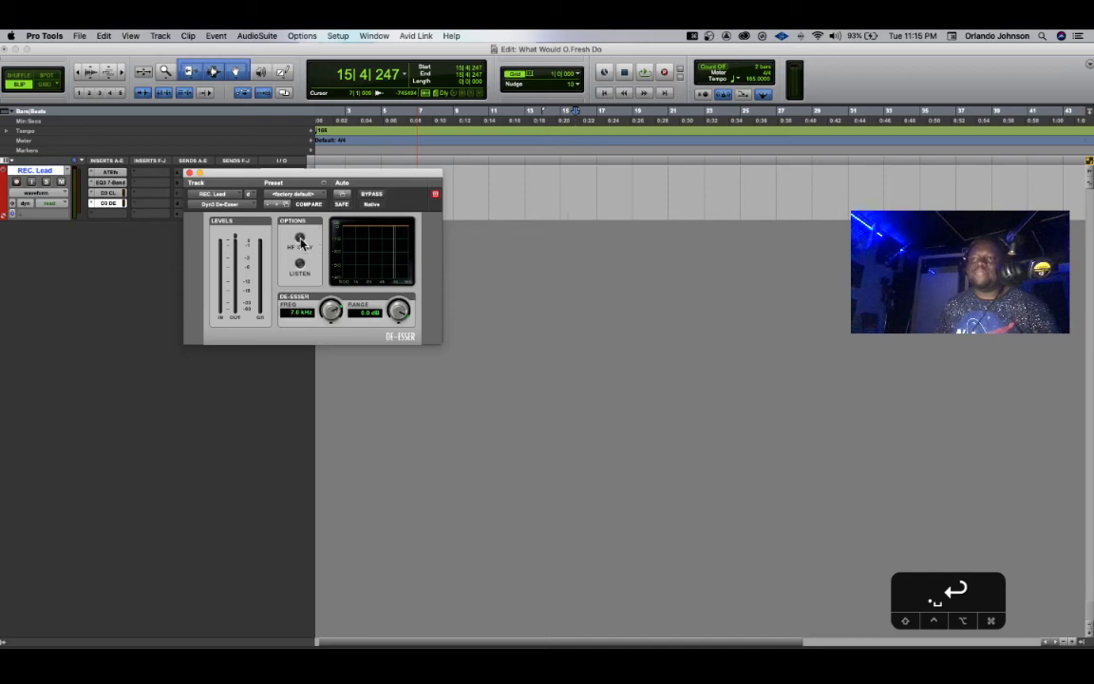
Enable HF Only on the de-esser, set its range to -3.6 dB, adjust the frequency and close the plug-in window.
click(300, 240)
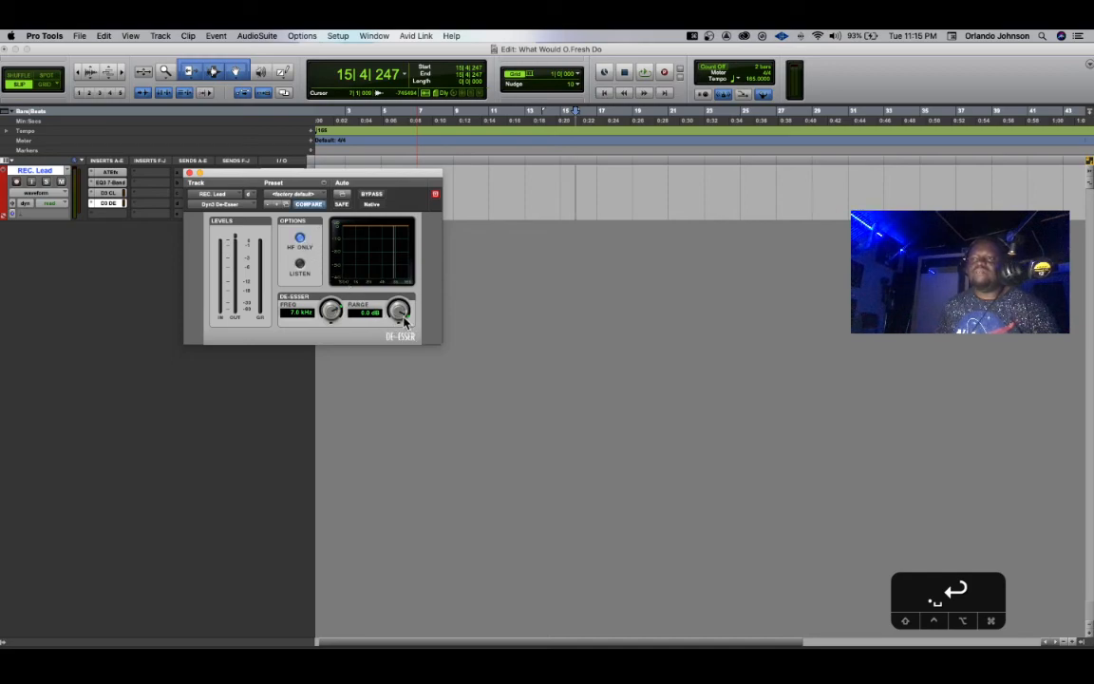
drag(398, 309, 398, 315)
click(300, 266)
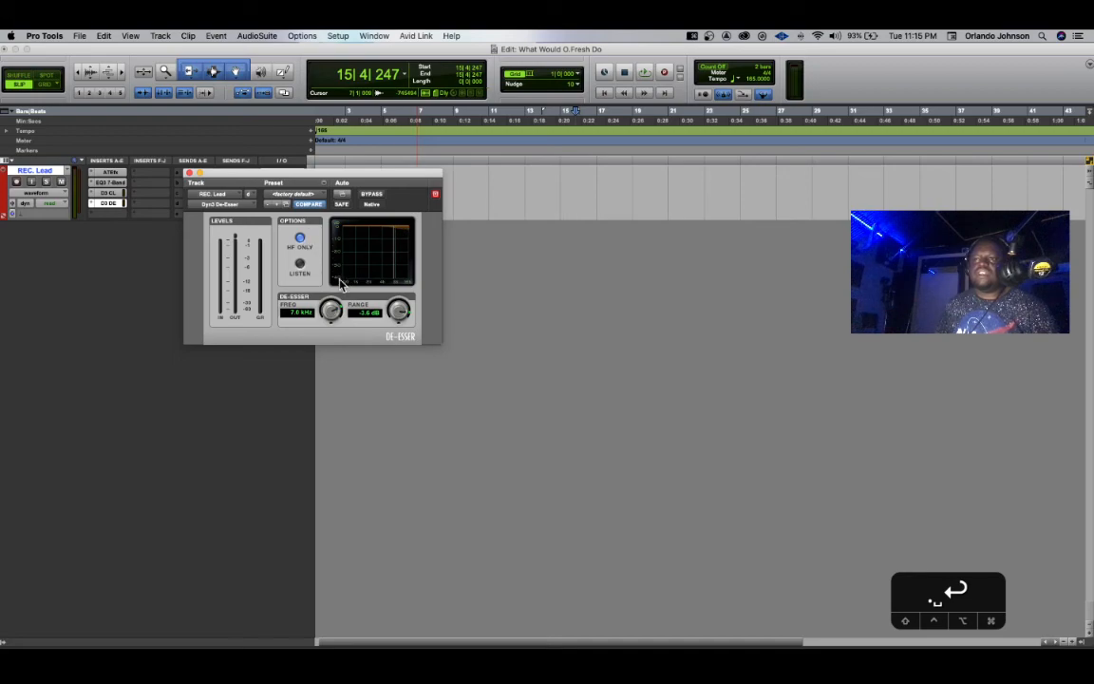
drag(342, 308, 319, 361)
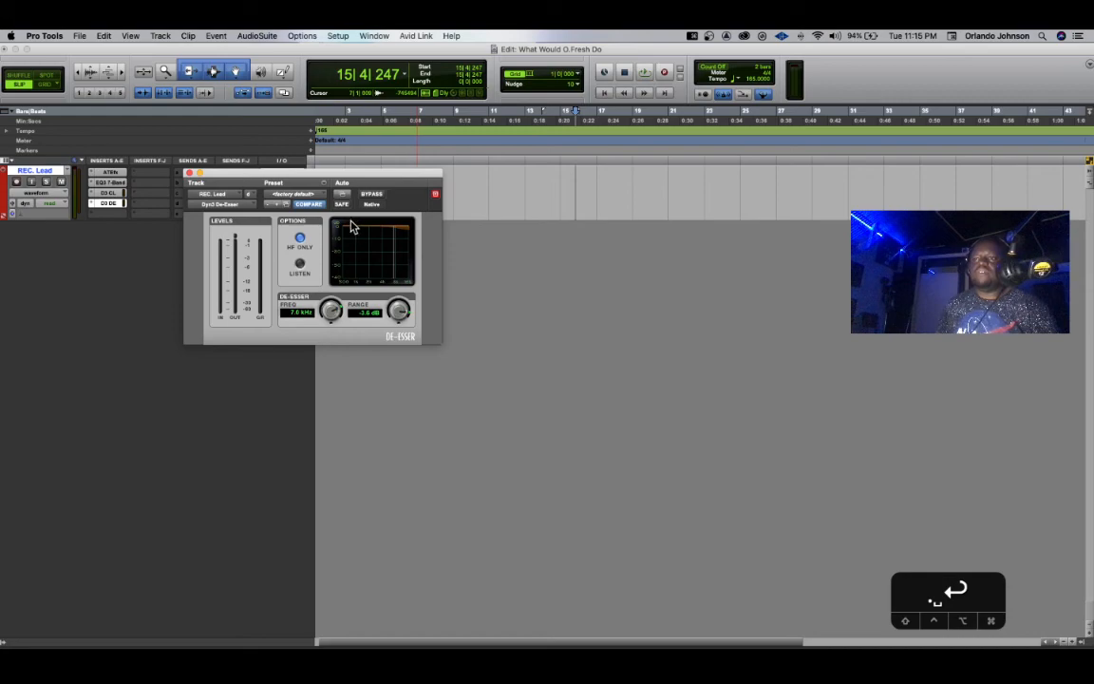
click(190, 176)
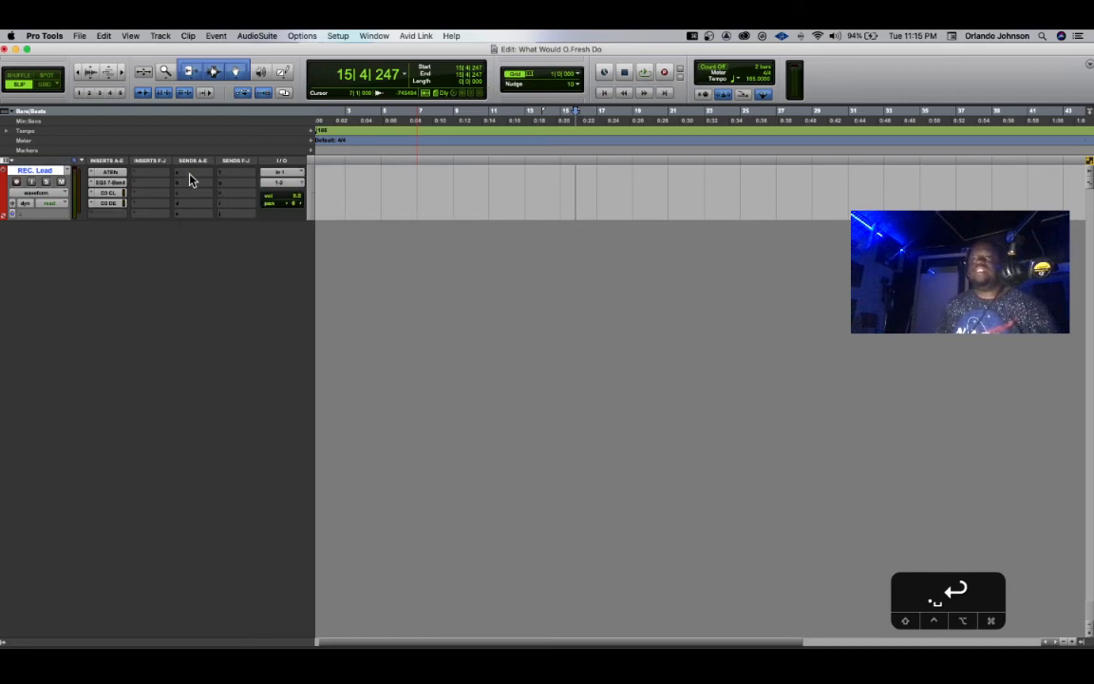
click(106, 214)
mouse_move(104, 214)
mouse_move(275, 57)
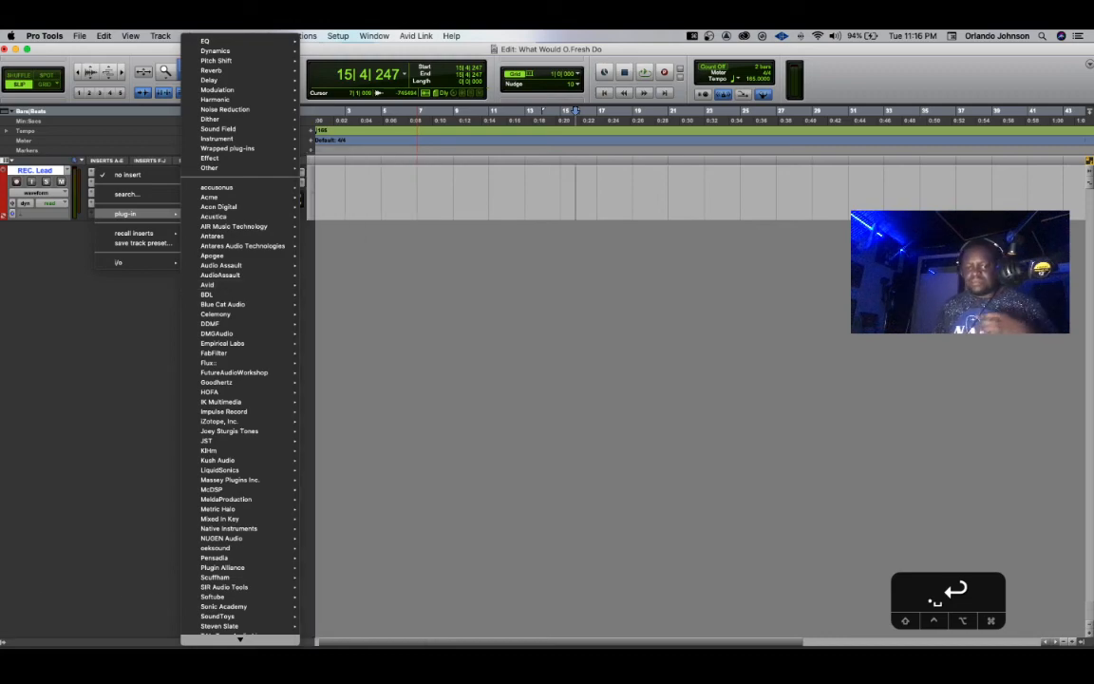
click(1, 630)
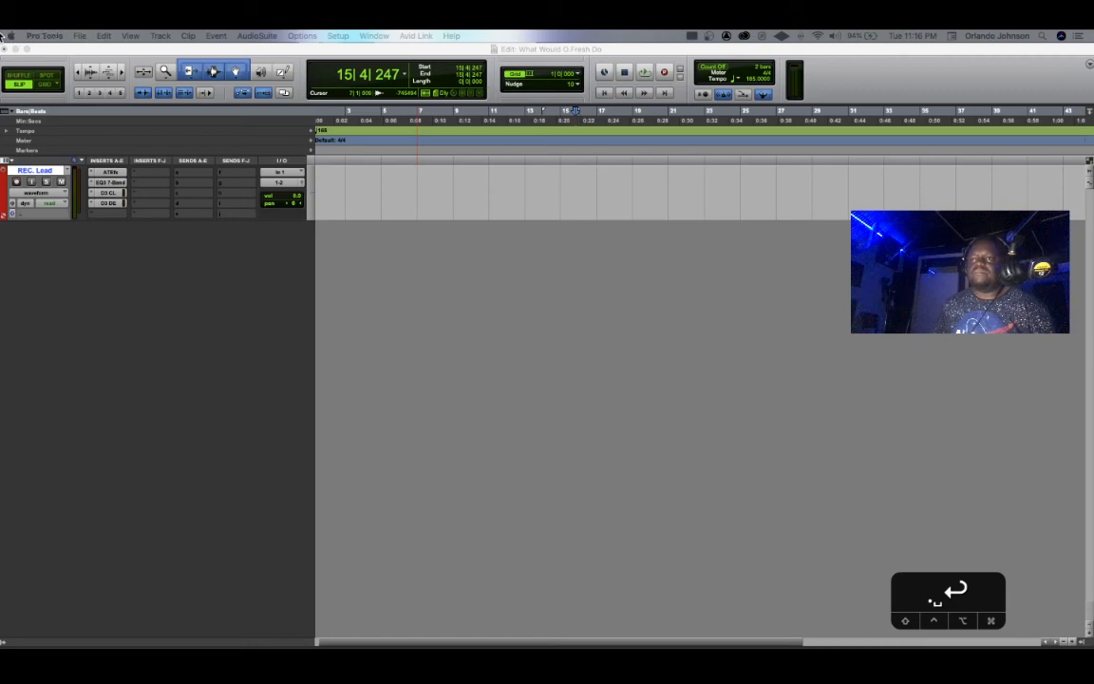
Insert a second mono EQ3 7-Band plug-in in the fifth insert slot of the REC. Lead track.
click(94, 214)
click(99, 215)
mouse_move(123, 214)
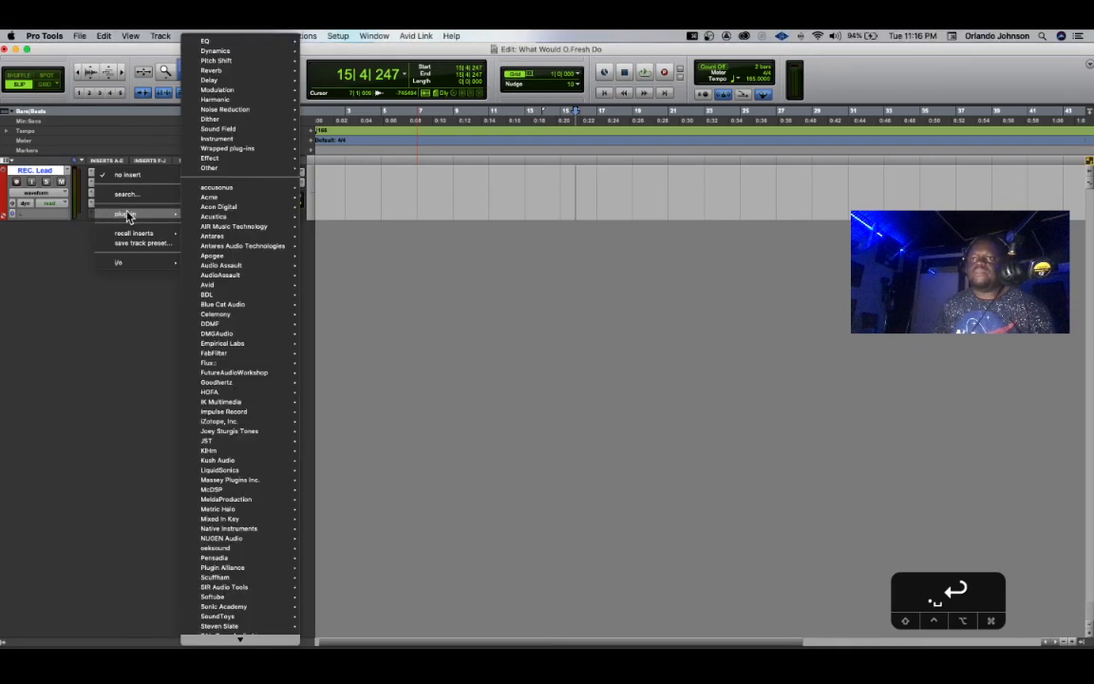
mouse_move(258, 102)
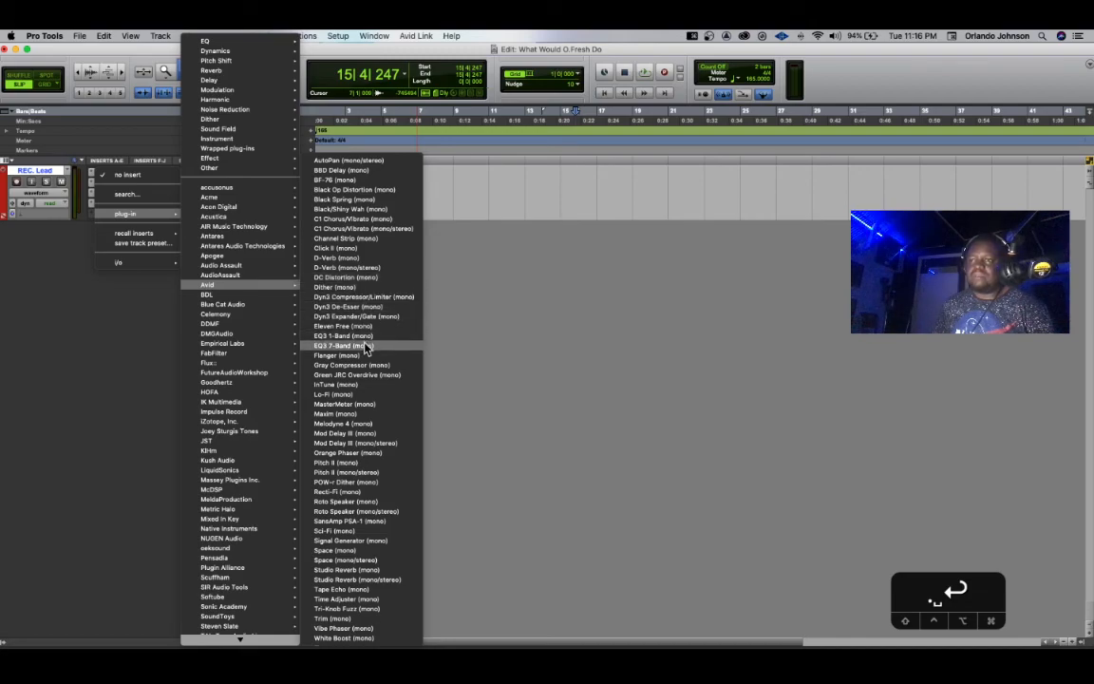
click(365, 348)
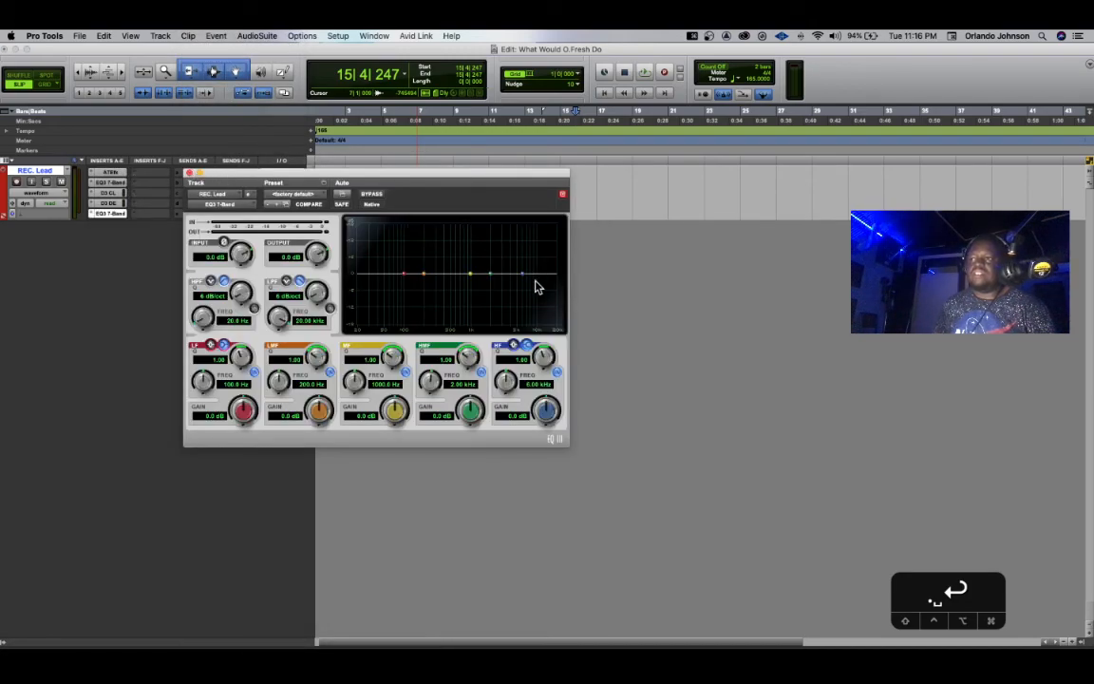
Boost the second EQ's high band 2.4 dB at 8.35 kHz and its high-mid band 2.6 dB at about 860 Hz, and close it.
drag(526, 276, 463, 272)
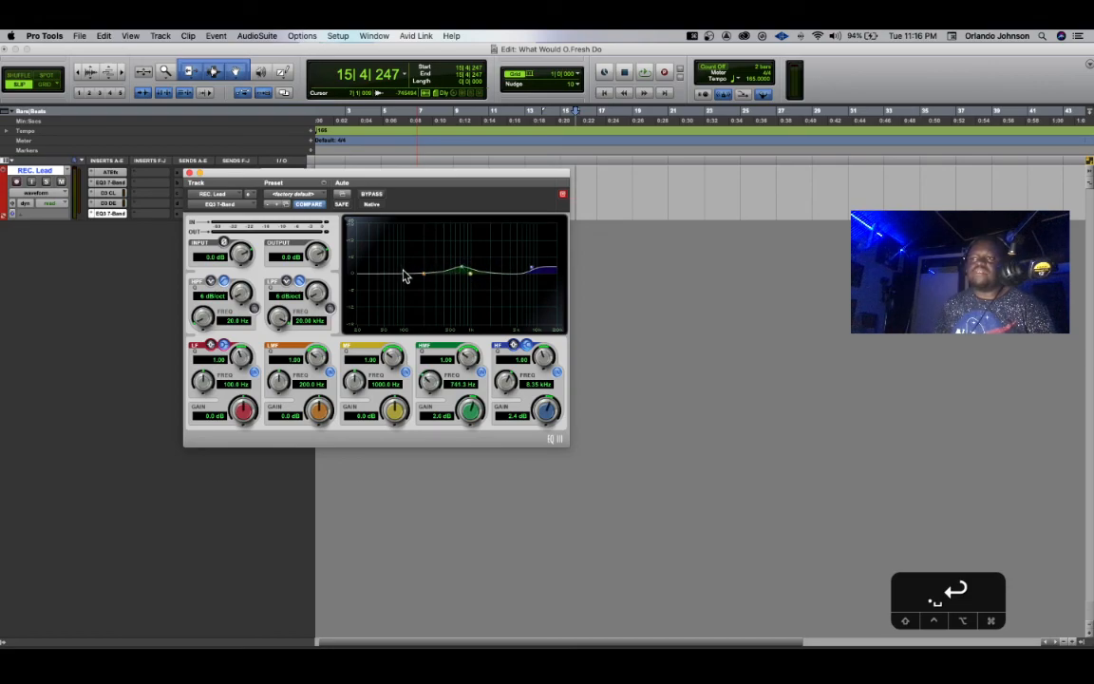
drag(461, 272, 467, 273)
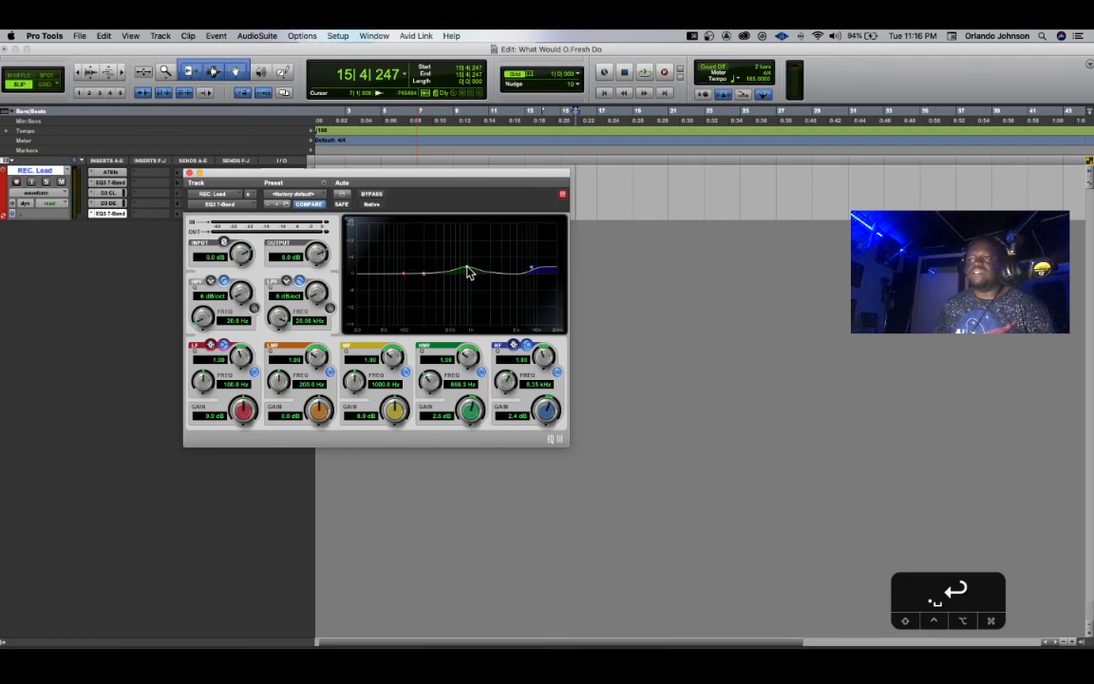
click(190, 174)
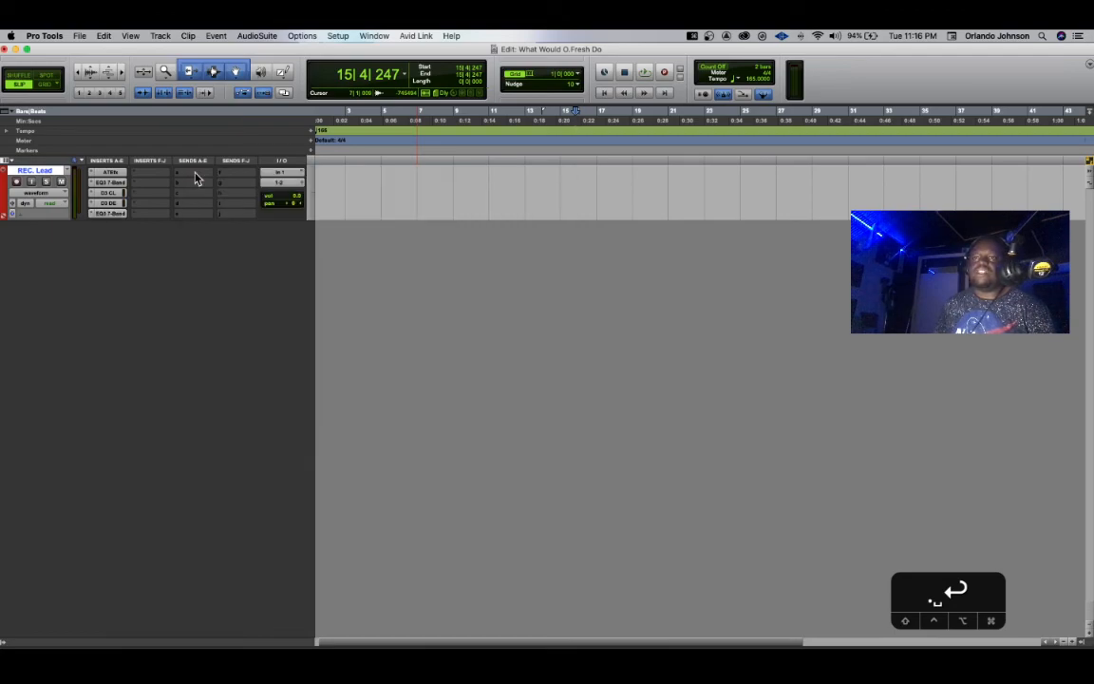
Place the edit cursor near bar 3 on the REC. Lead track.
click(343, 173)
click(346, 172)
click(343, 173)
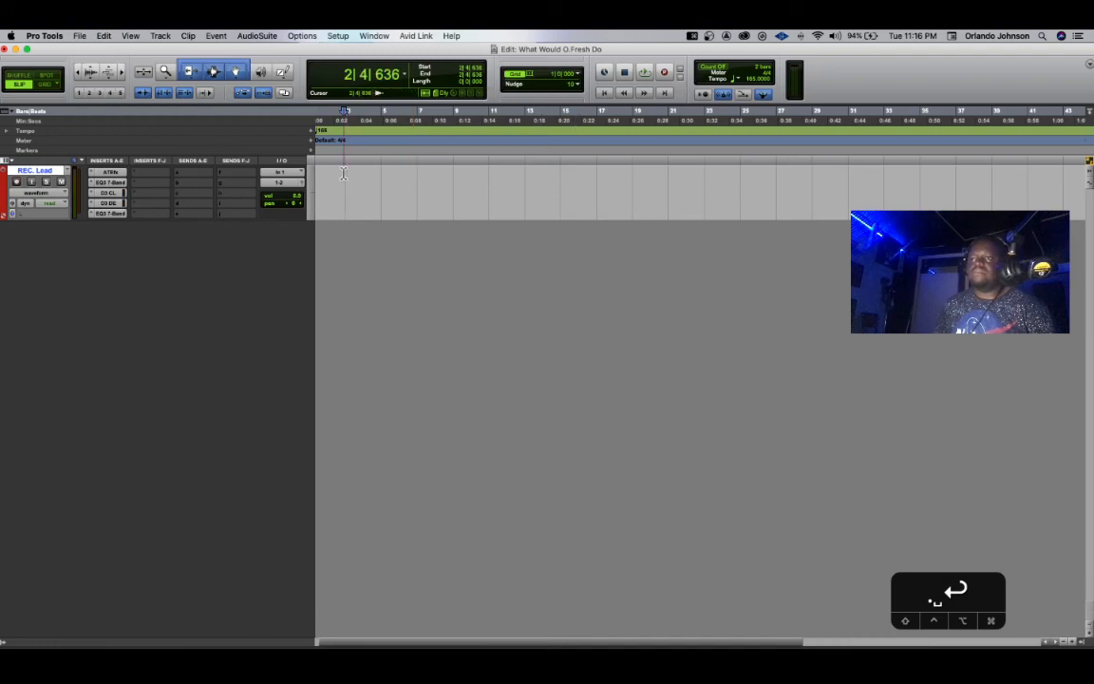
click(345, 173)
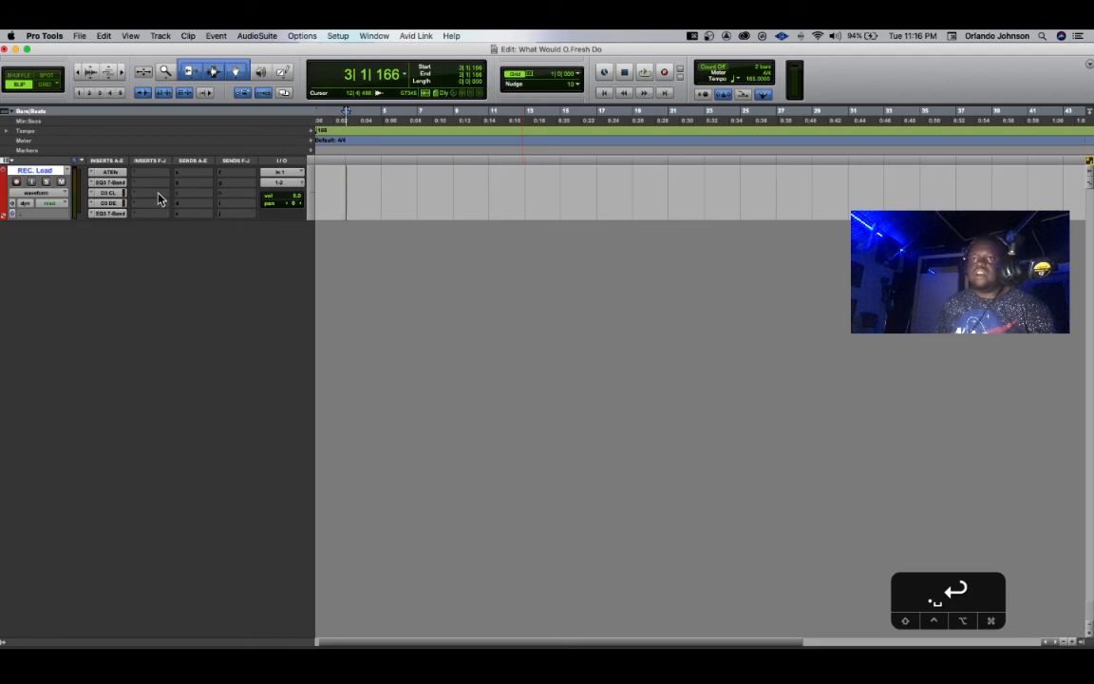
click(42, 175)
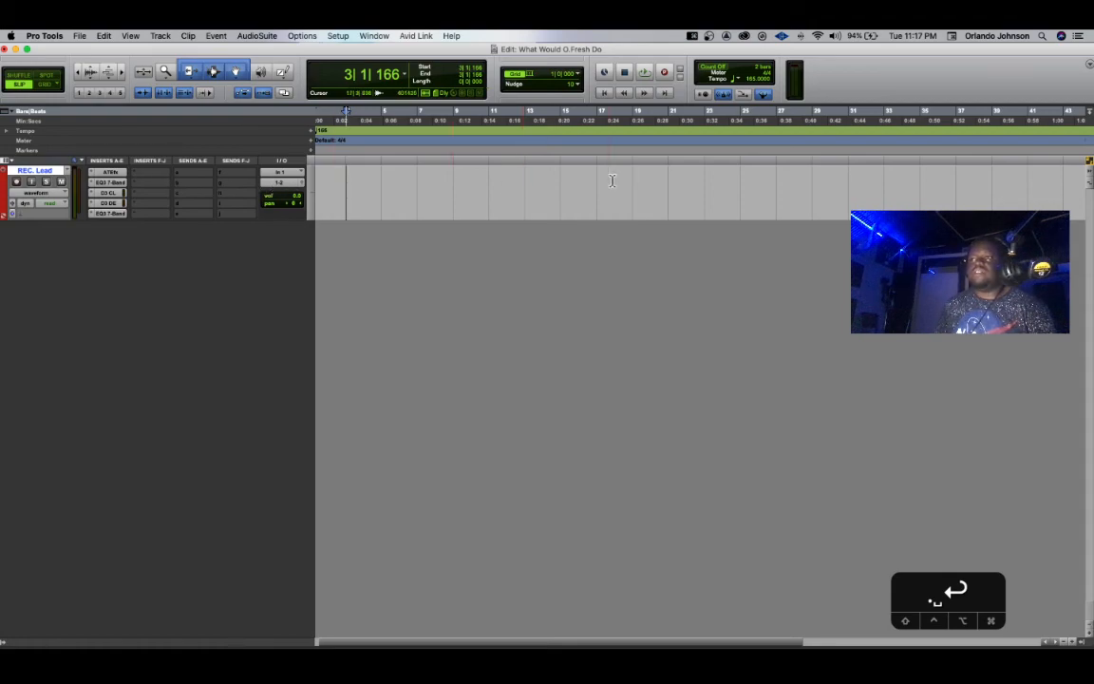
Show the clip list, place the Pressa Sample Em 165 clip at the start of the REC. Lead track and put the cursor near bar 7.
click(1083, 642)
drag(995, 127, 316, 185)
mouse_move(407, 190)
mouse_down()
mouse_move(390, 190)
mouse_move(432, 212)
mouse_move(424, 198)
mouse_up()
click(424, 186)
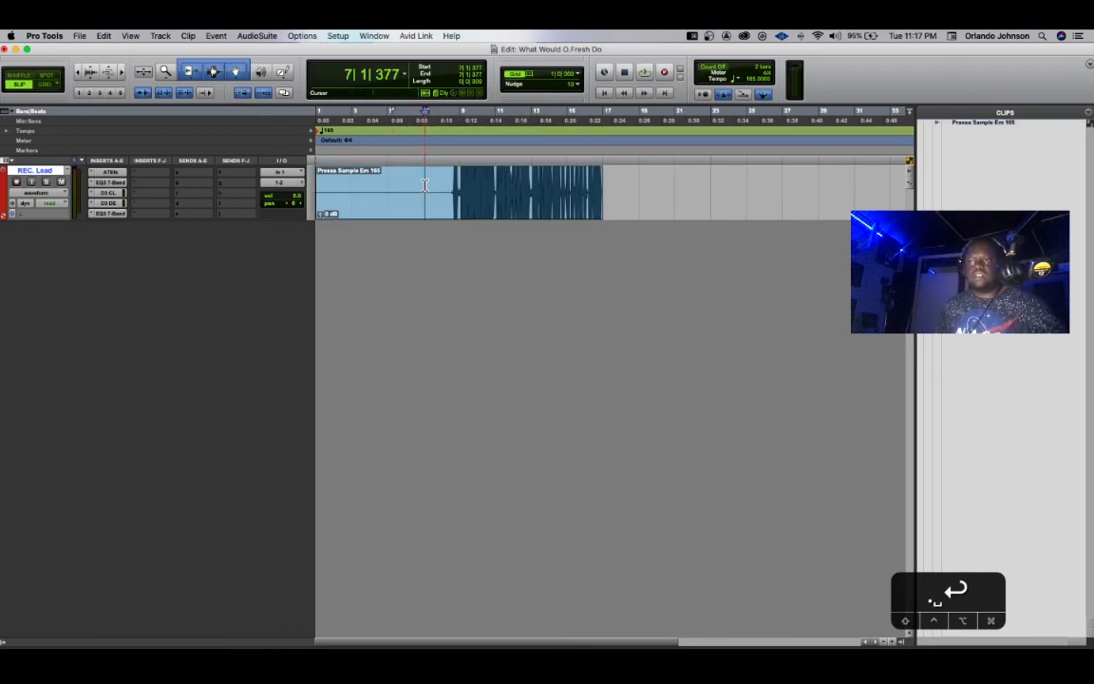
In Grid mode, trim the start of the Pressa Sample Em 165 clip to bar 7 and fade in its opening.
key(F4)
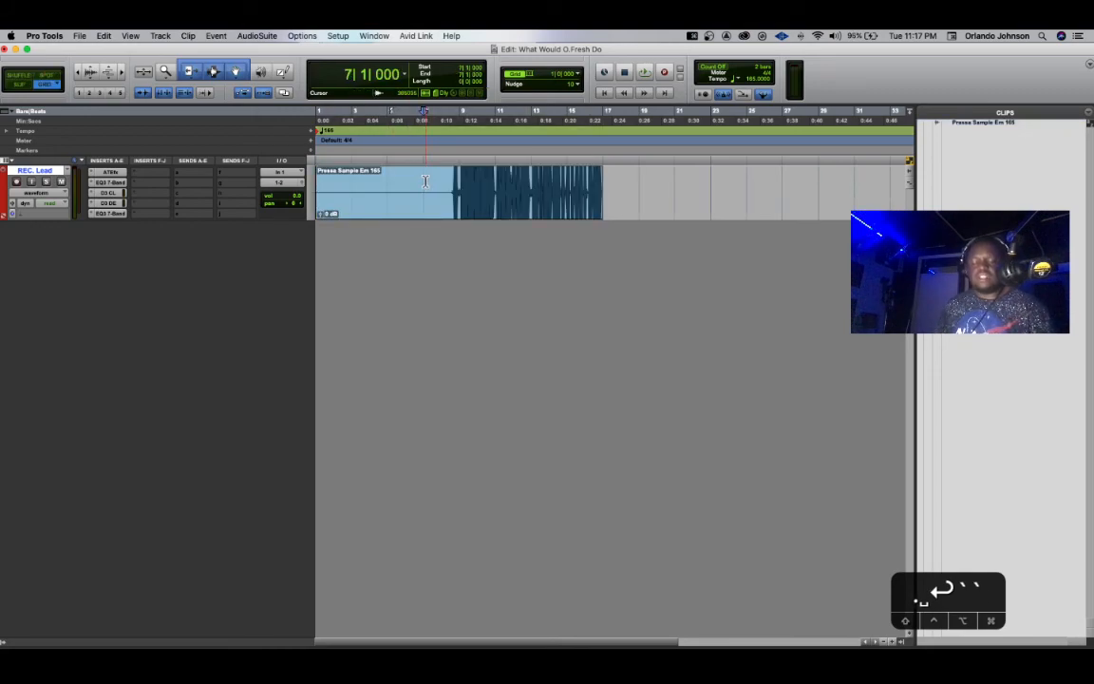
key(a)
key(d)
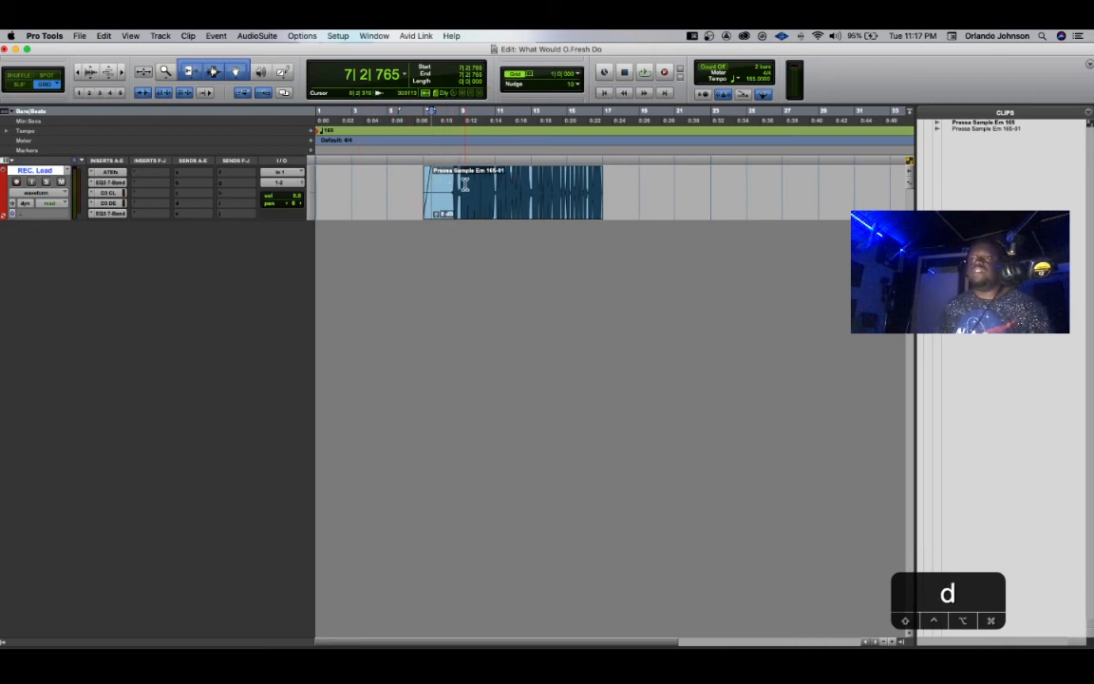
Place the cursor at bar 9 of the clip and set the grid value to 1/4 note.
click(464, 184)
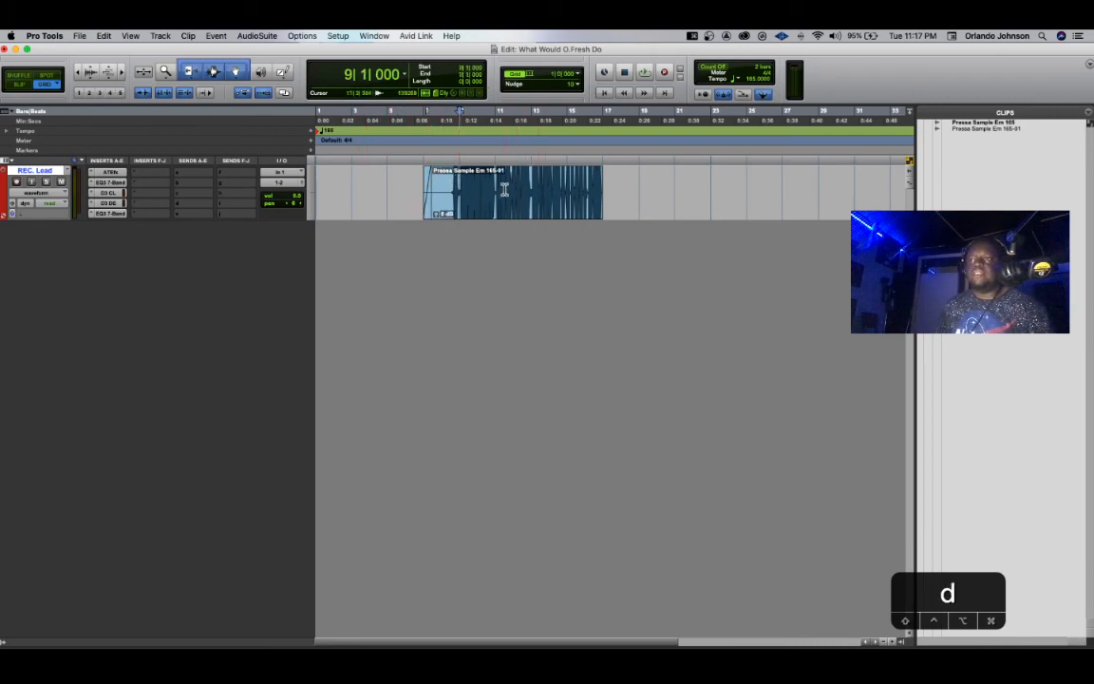
key(t)
key(t)
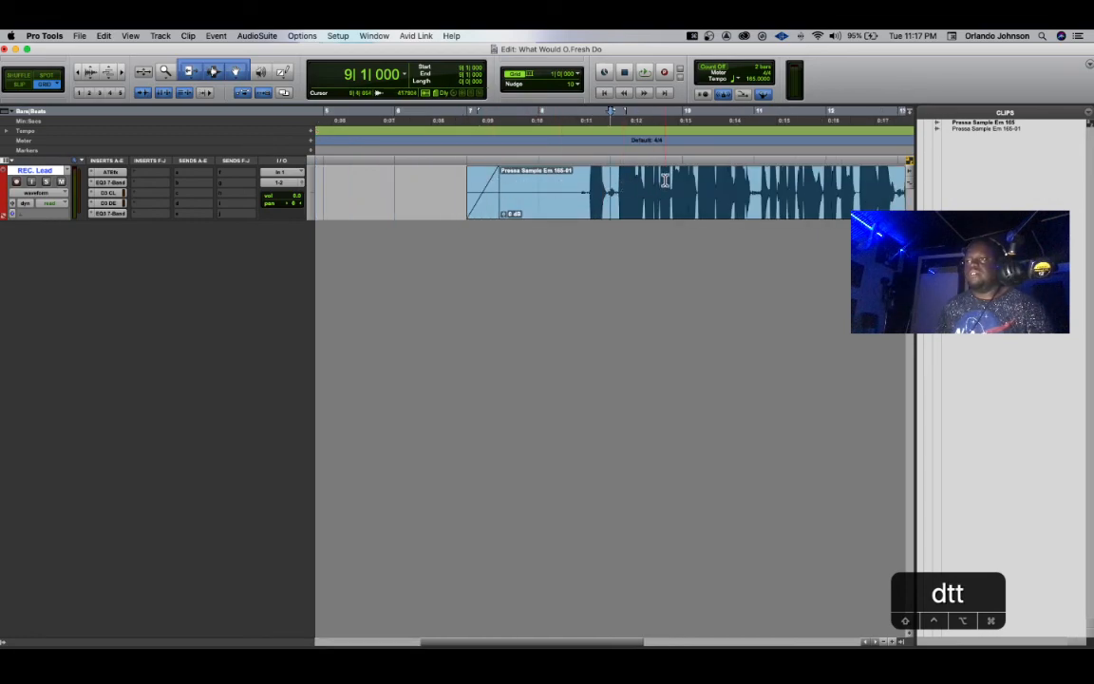
click(571, 75)
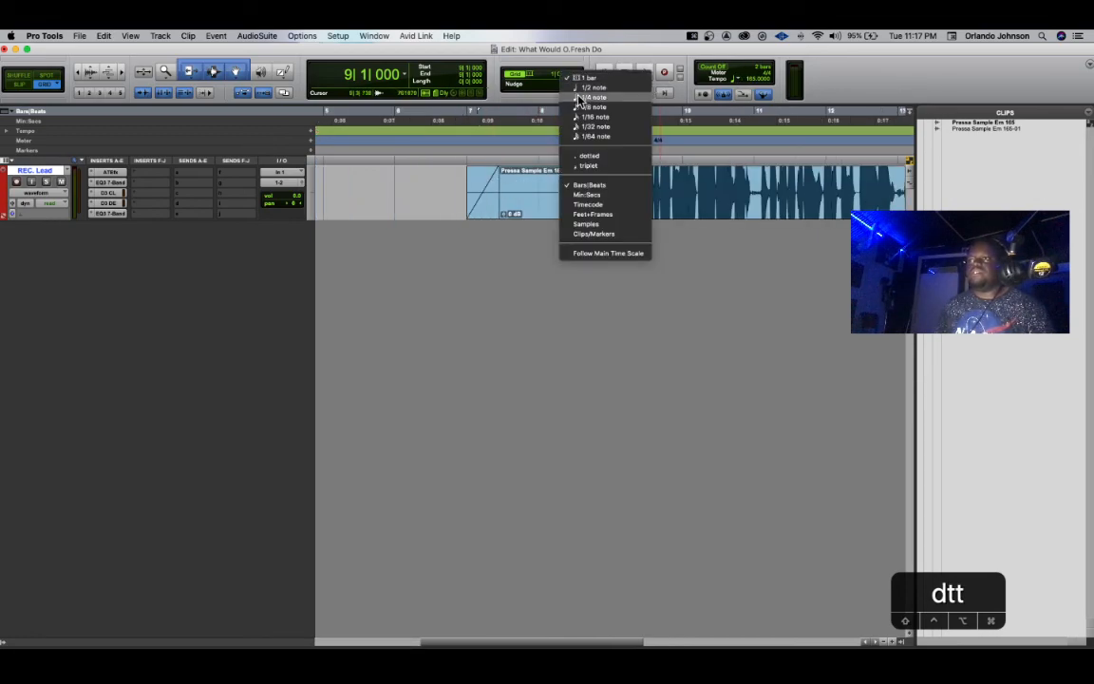
click(584, 99)
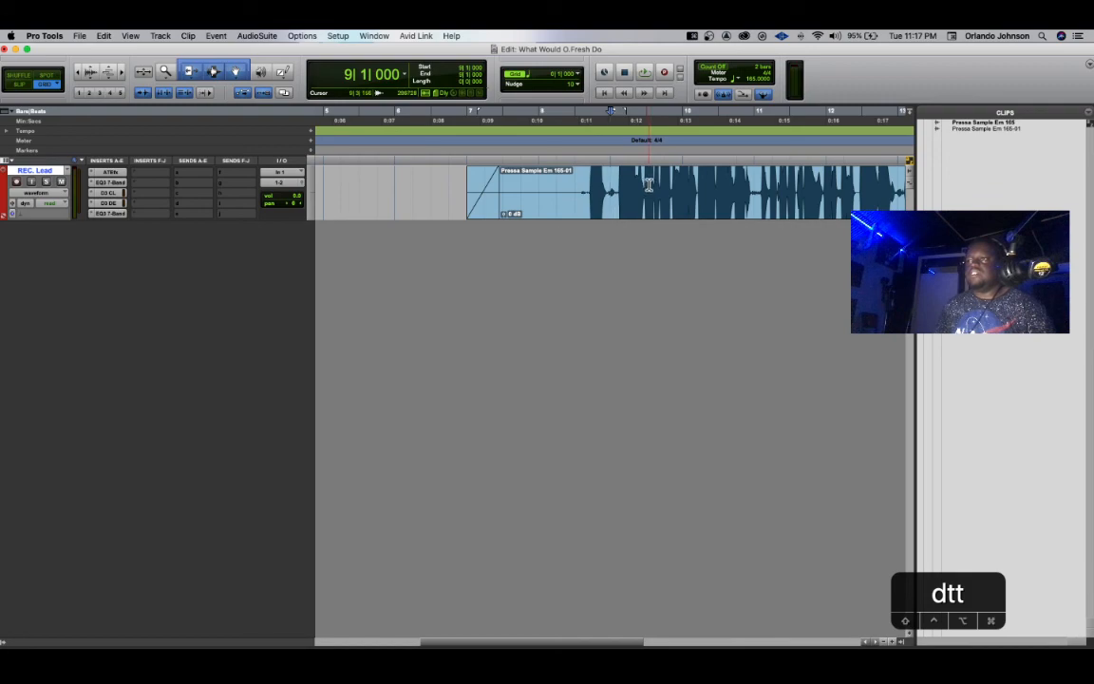
Delete four short sections of the vocal clip, starting at 9|3, 10|3, 11|4 and 12|3, to leave gaps between phrases.
drag(649, 185, 671, 184)
key(BackSpace)
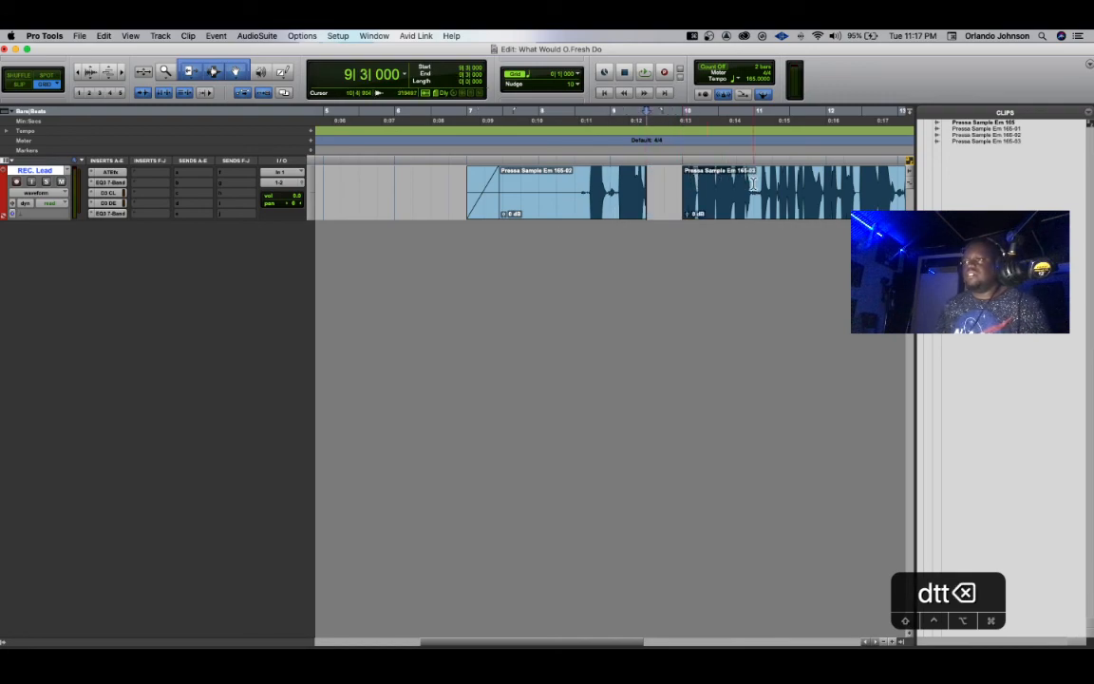
drag(740, 184, 722, 185)
key(BackSpace)
drag(816, 190, 884, 190)
key(BackSpace)
key(BackSpace)
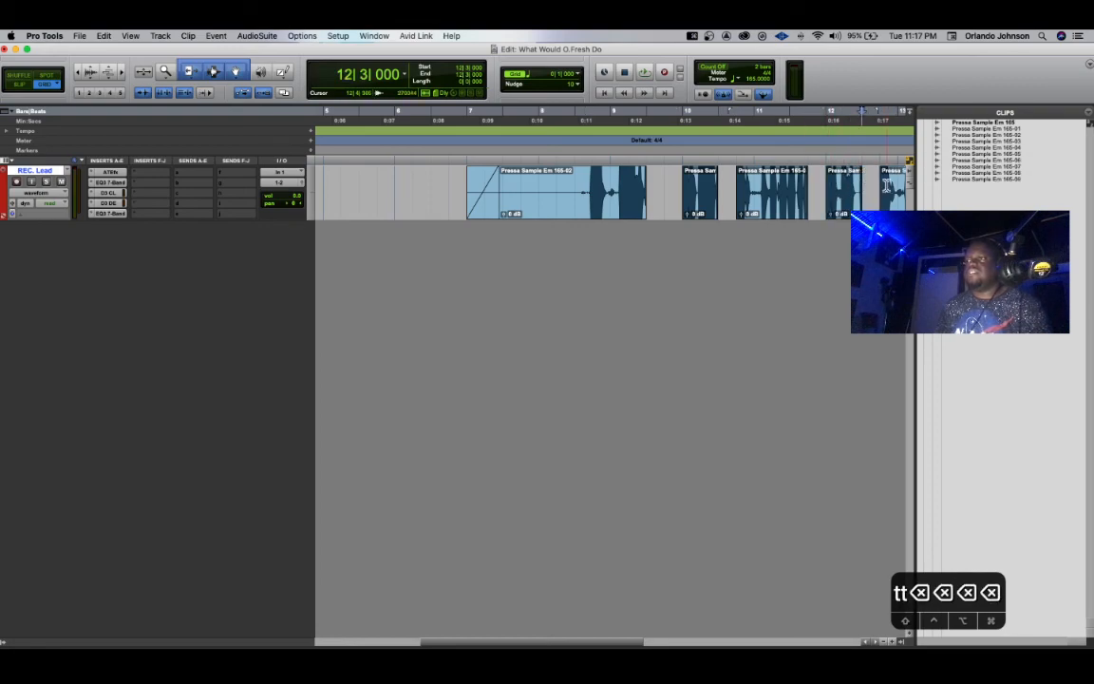
Trim the start of the first vocal clip to bar 8 beat 3 and place the playback cursor at bar 8 beat 2.
click(576, 185)
key(a)
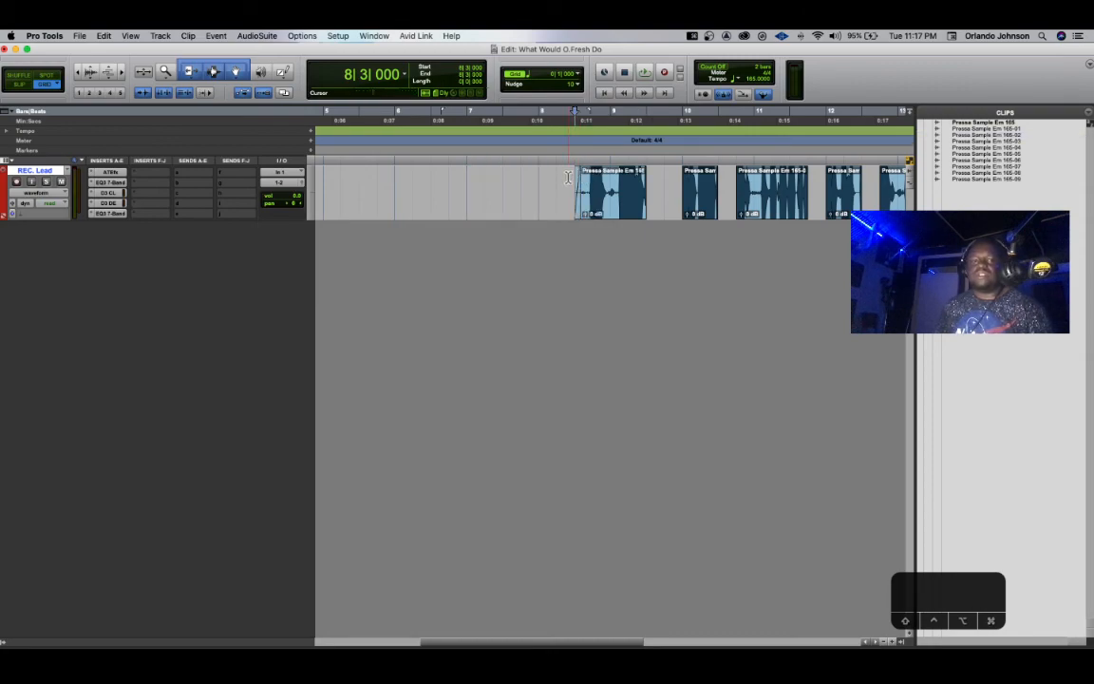
click(548, 179)
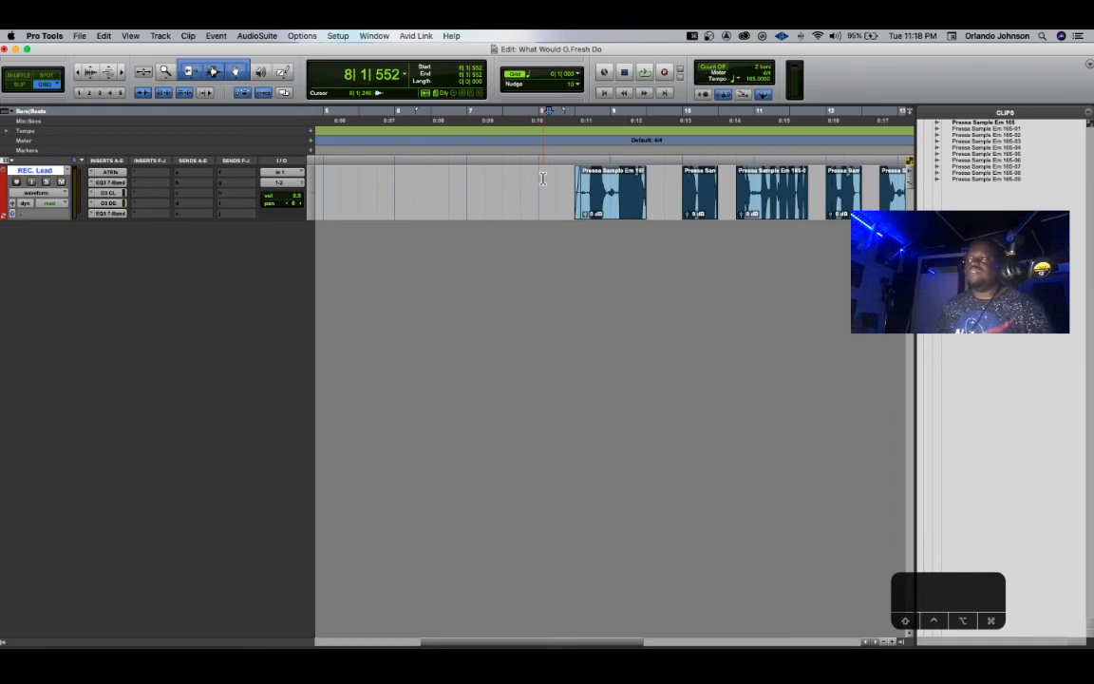
scroll(543, 178, left, 6)
scroll(543, 178, right, 5)
scroll(543, 179, left, 3)
scroll(473, 175, right, 4)
click(473, 174)
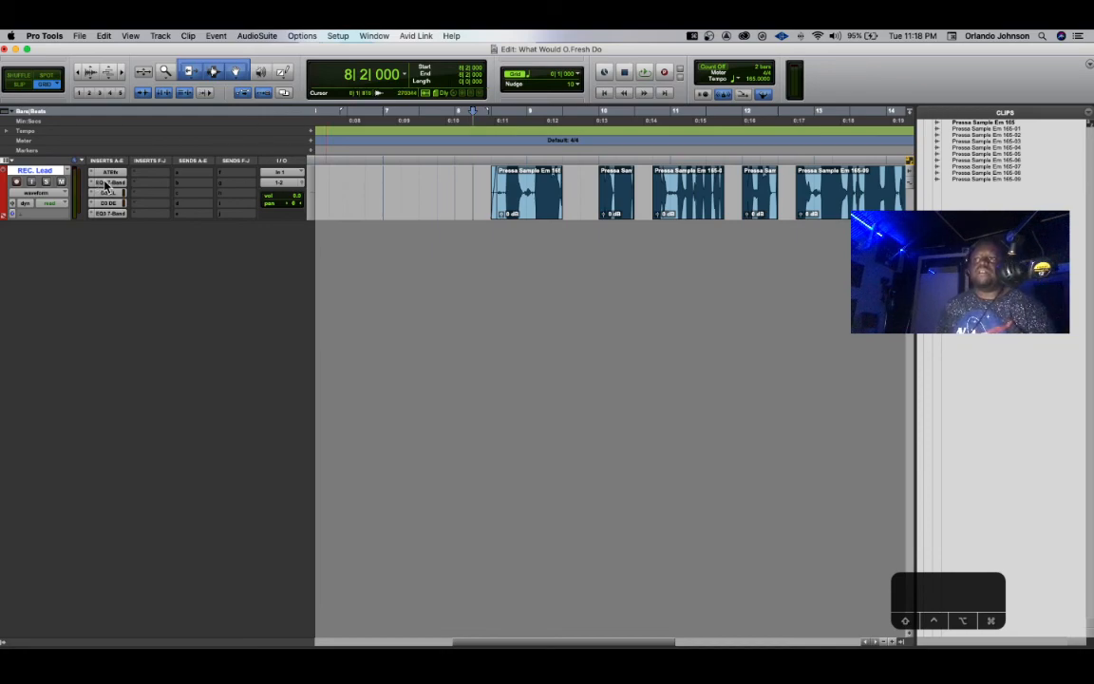
While auditioning the vocal, raise the first EQ's high-pass filter to about 140 Hz and deepen its low-mid cut at about 356 Hz.
click(107, 183)
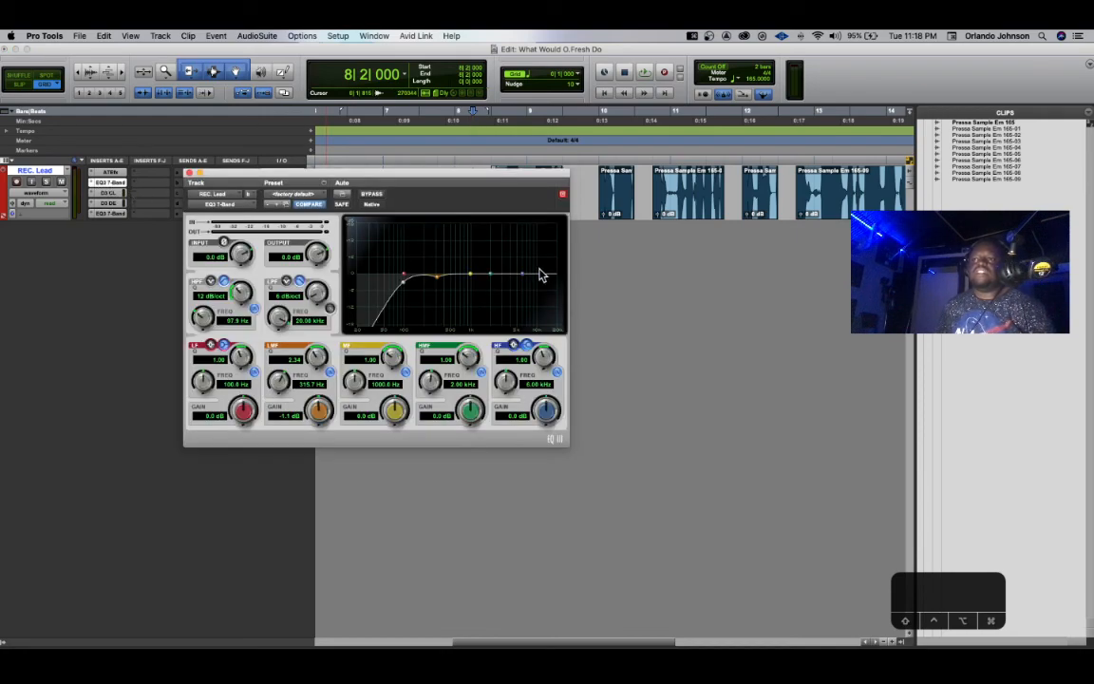
key(space)
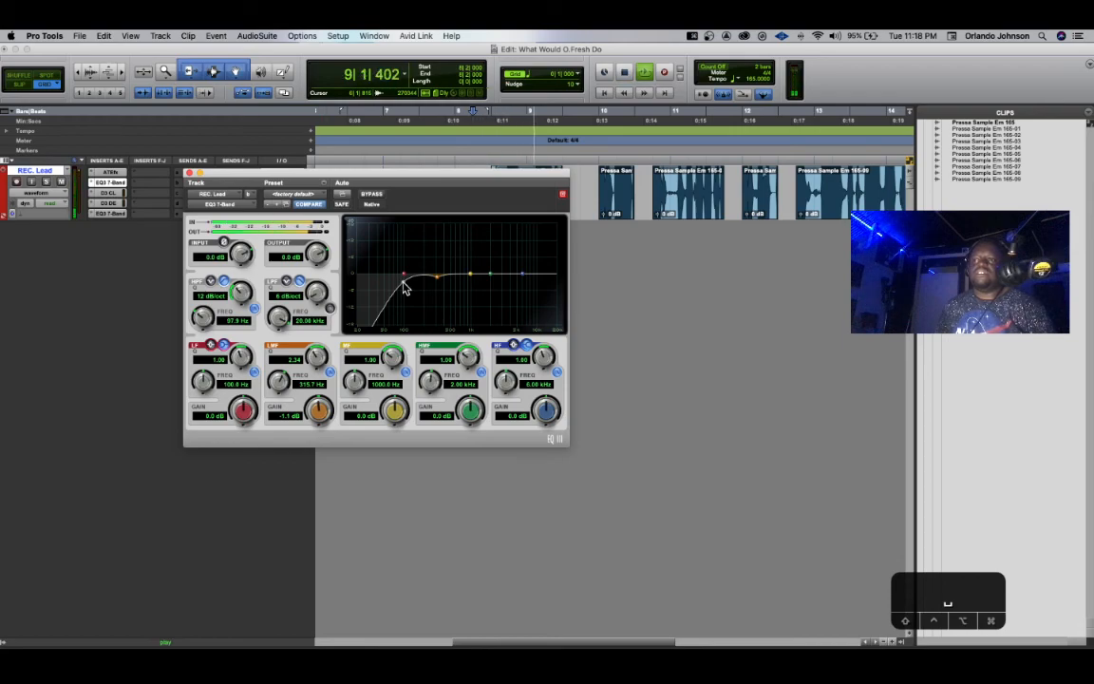
drag(402, 282, 441, 286)
key(space)
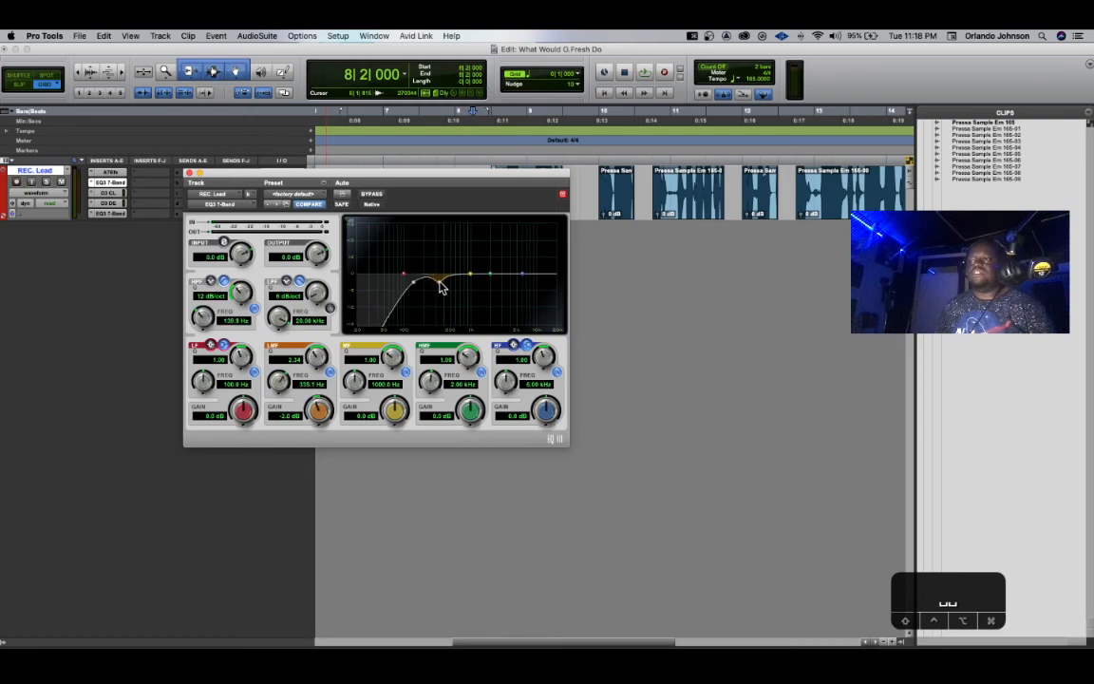
key(space)
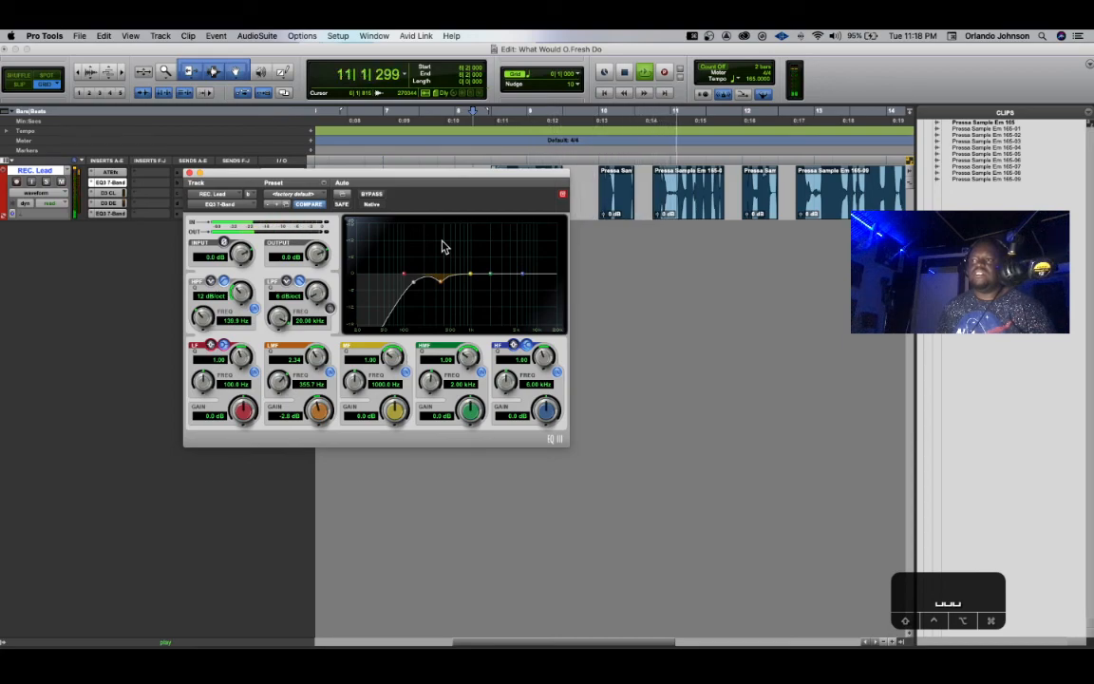
key(space)
click(188, 173)
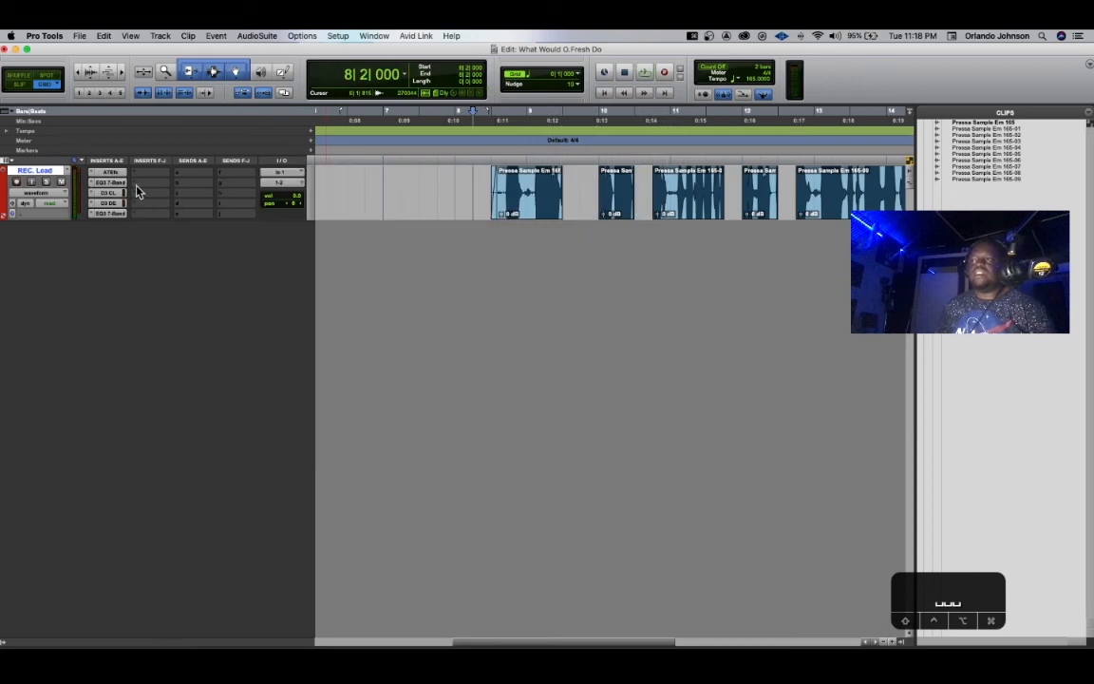
Lower the Dyn3 compressor's threshold to about -14.4 dB while auditioning the vocal, and close the plug-in.
click(110, 195)
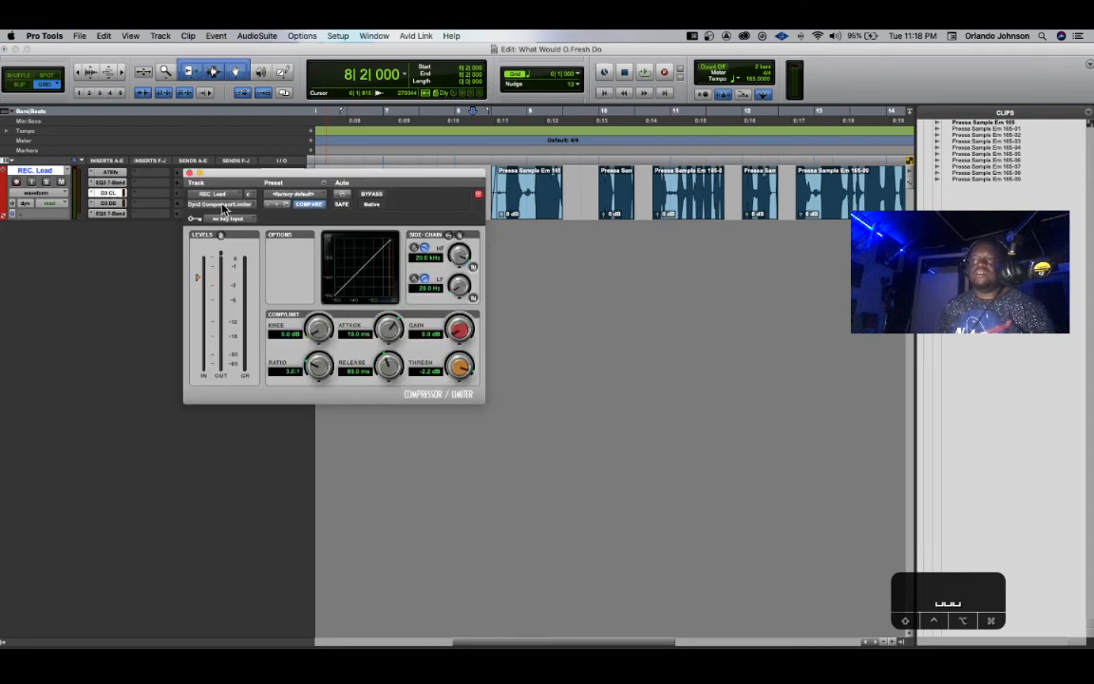
mouse_move(457, 367)
mouse_down()
mouse_move(430, 437)
mouse_move(437, 403)
mouse_up()
key(space)
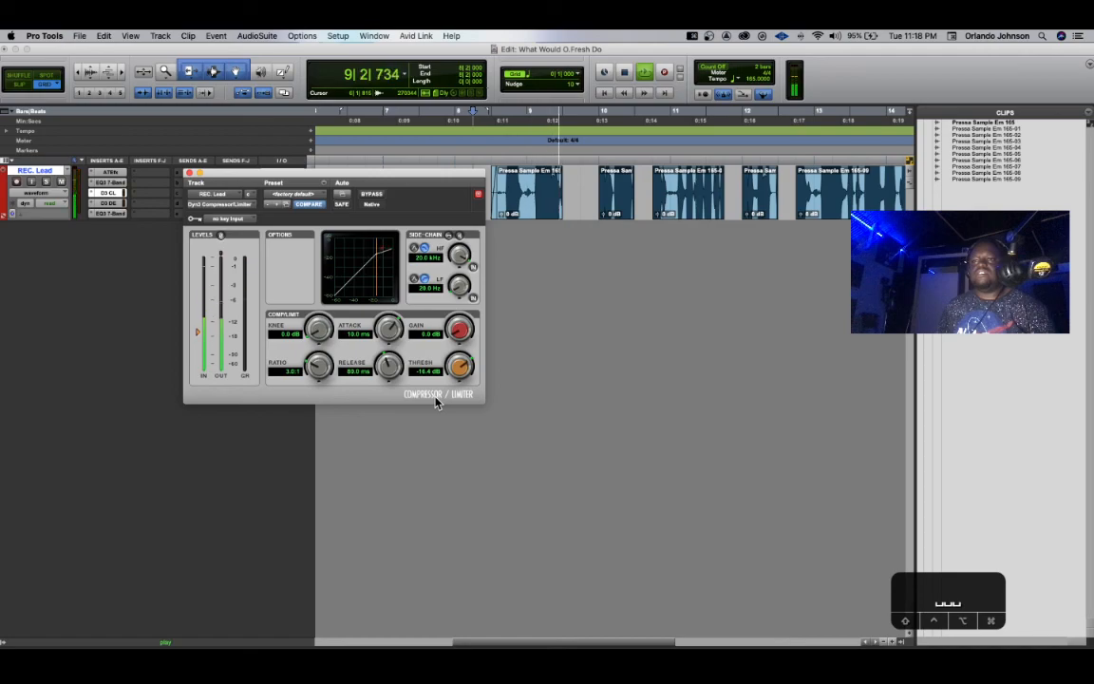
key(space)
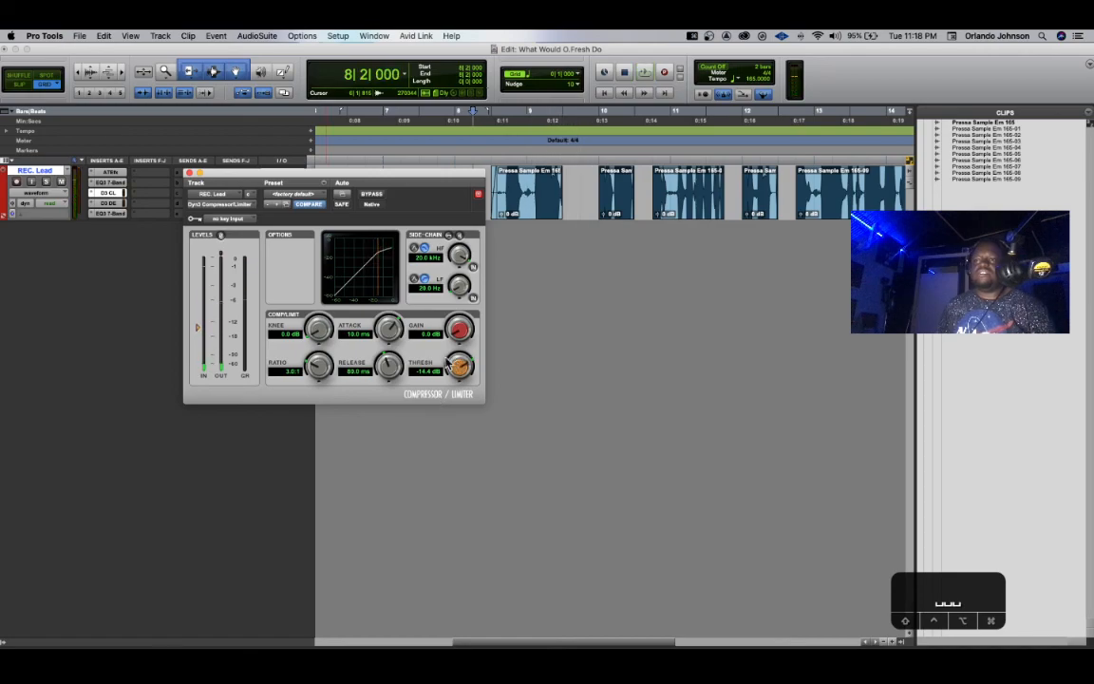
click(190, 173)
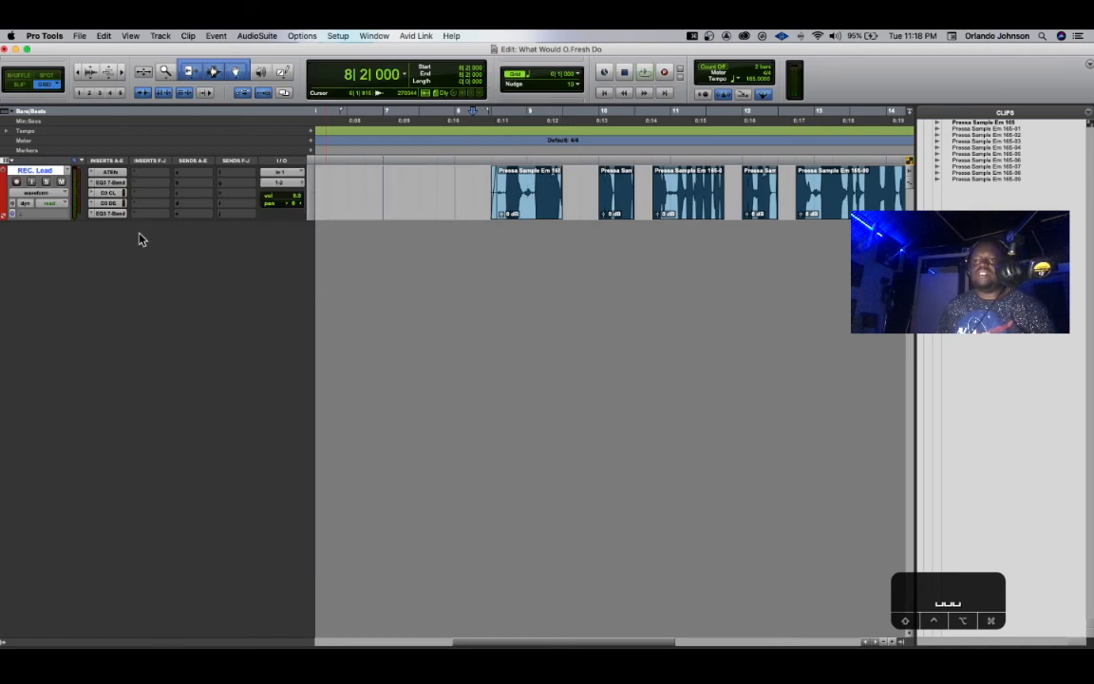
Set the de-esser's range to about -1.8 dB while auditioning the vocal, and close the plug-in.
click(112, 203)
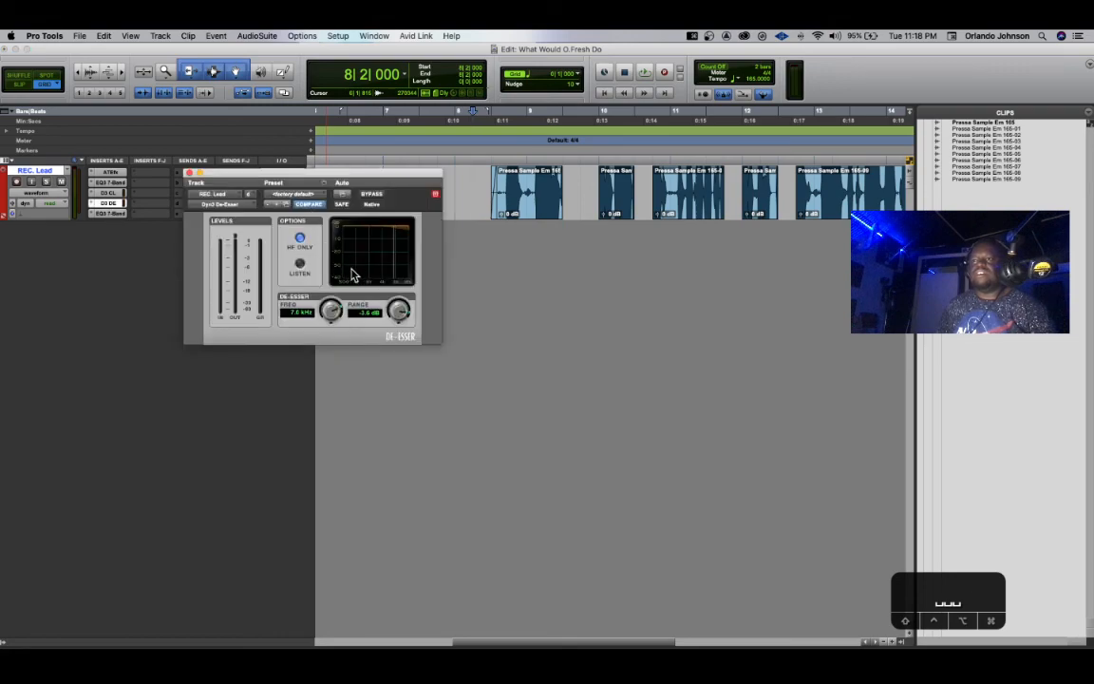
key(space)
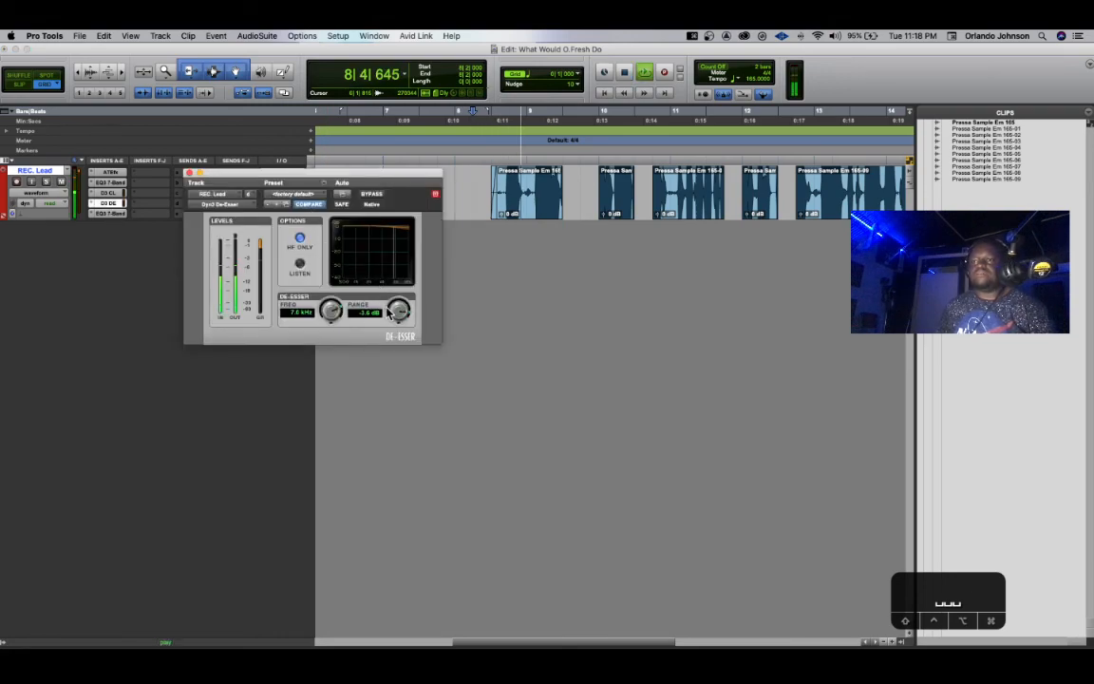
drag(398, 312, 398, 308)
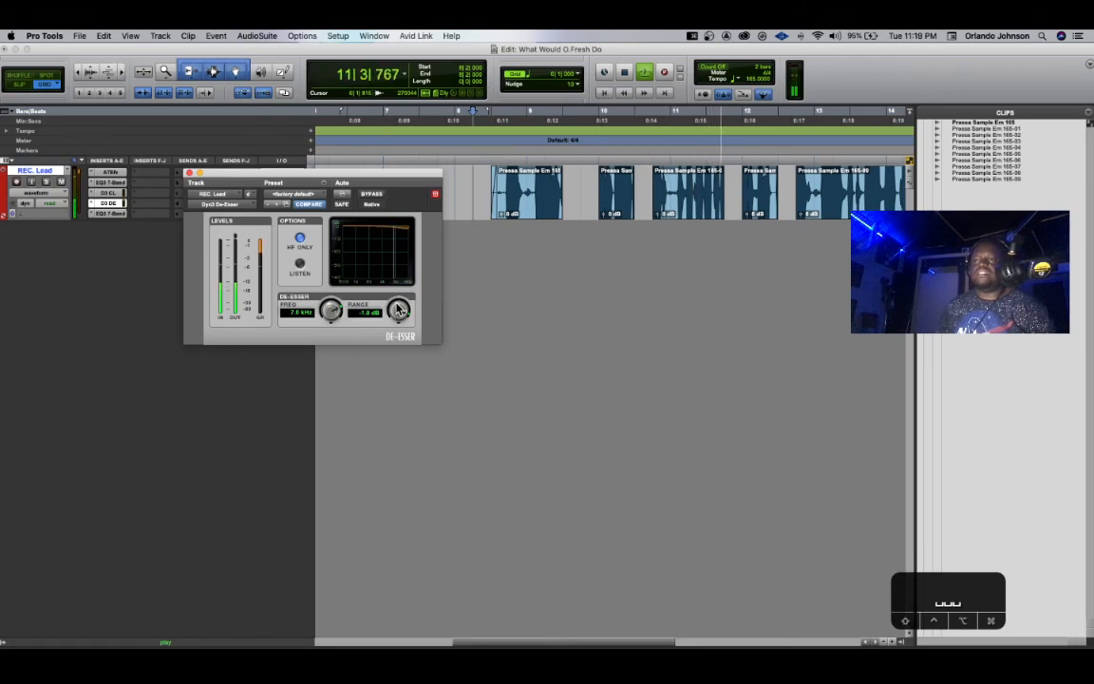
key(space)
click(189, 173)
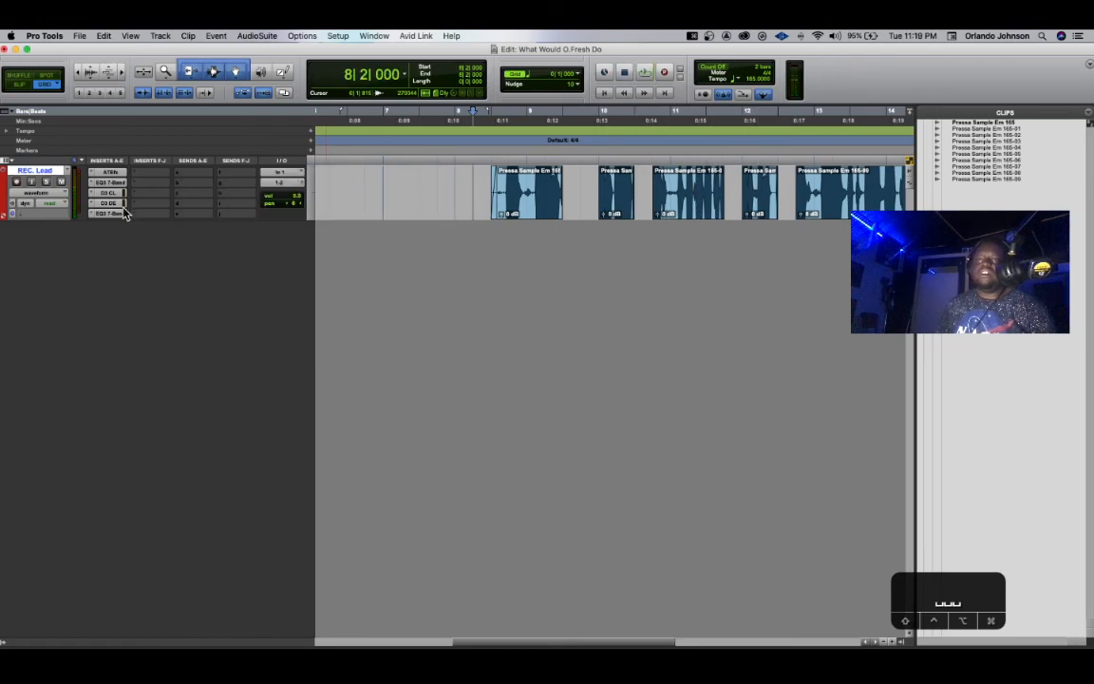
Adjust the second EQ's high-mid and high bands while auditioning the vocal, and close the plug-in.
click(112, 214)
key(space)
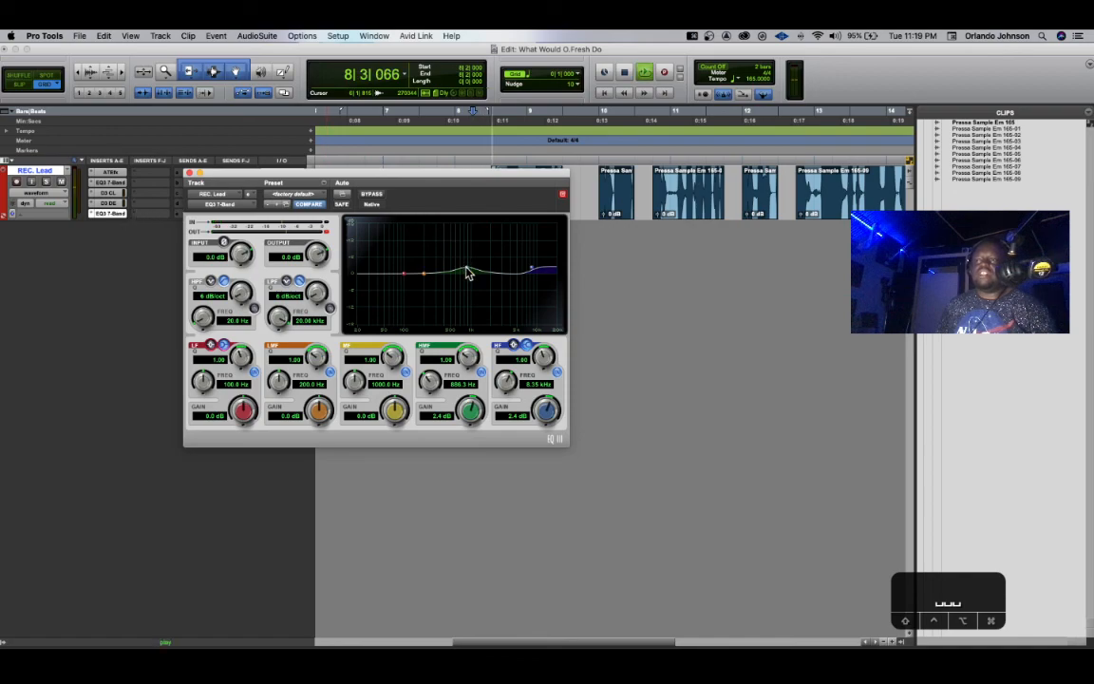
drag(466, 273, 533, 258)
key(space)
click(190, 175)
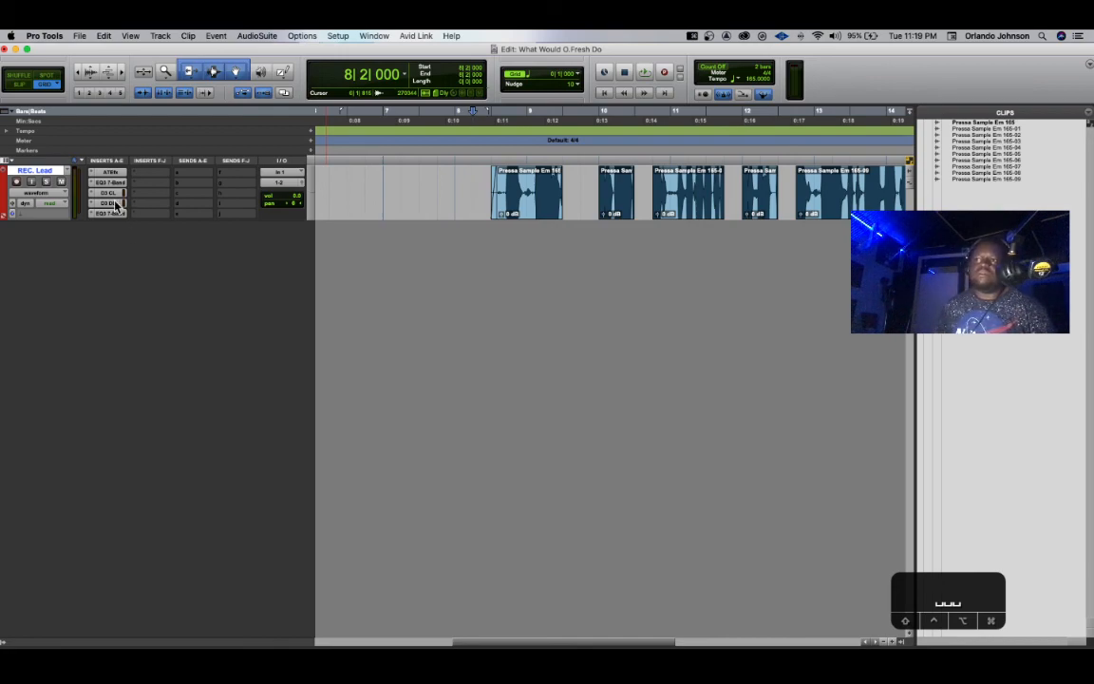
Play from the first vocal clip, and in Slip mode delete the short piece at its start just after bar 8 beat 3.
click(493, 185)
key(space)
key(grave)
key(grave)
drag(486, 185, 503, 184)
key(BackSpace)
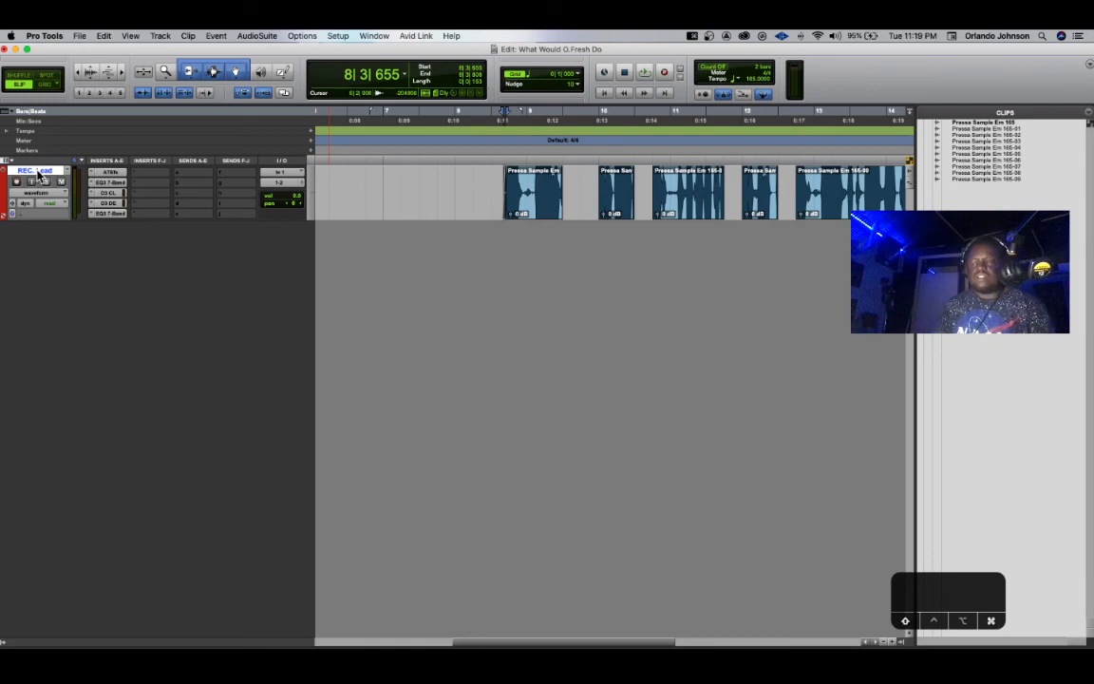
Create one new mono audio track named My Lead.
key(shift+super+n)
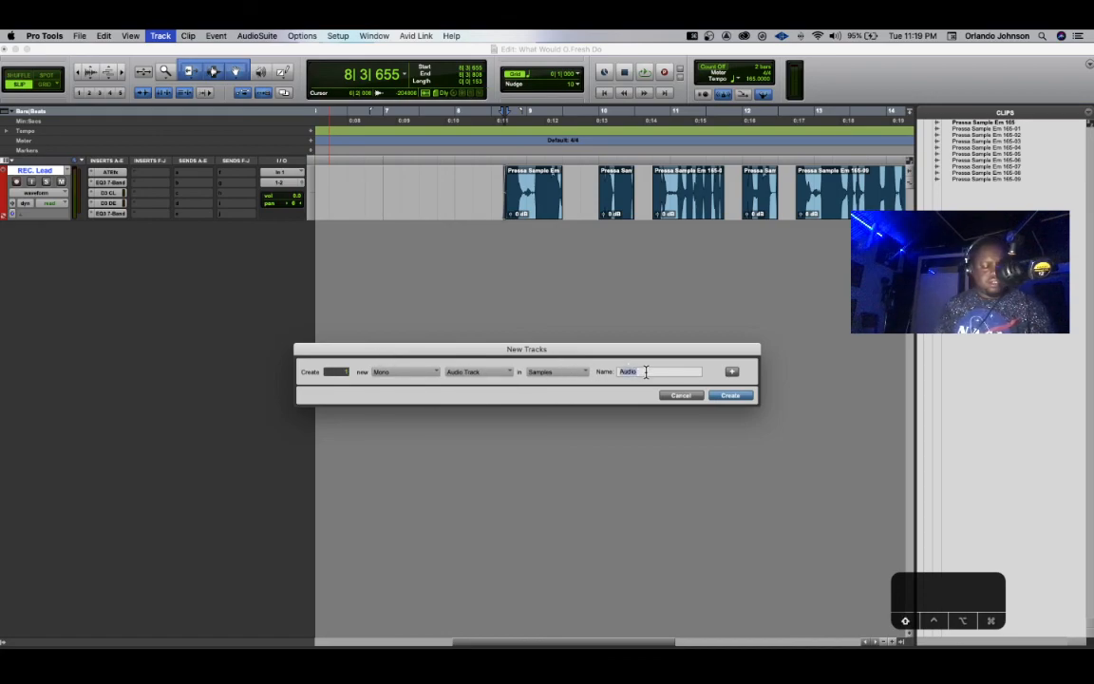
text(My Lead)
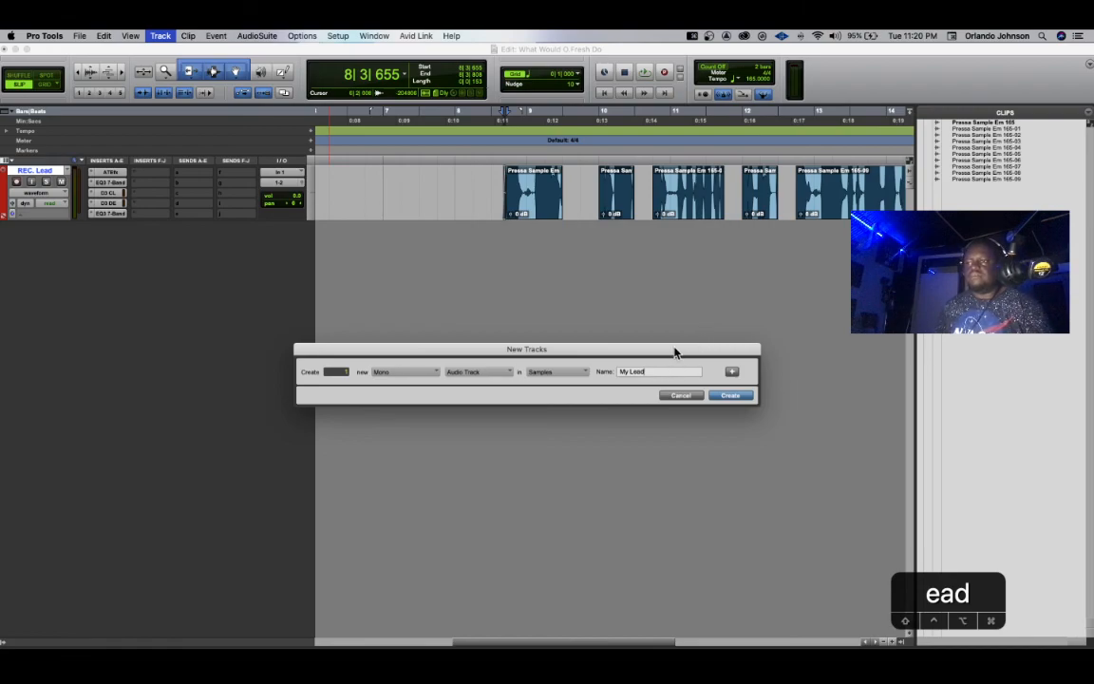
drag(674, 353, 689, 348)
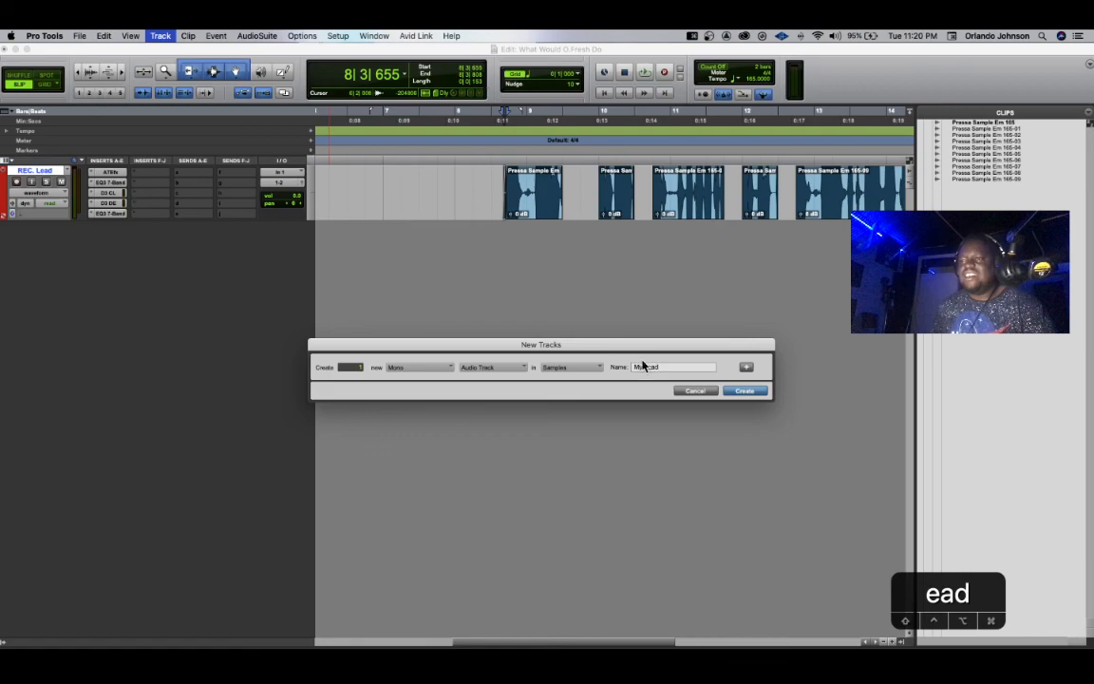
click(745, 391)
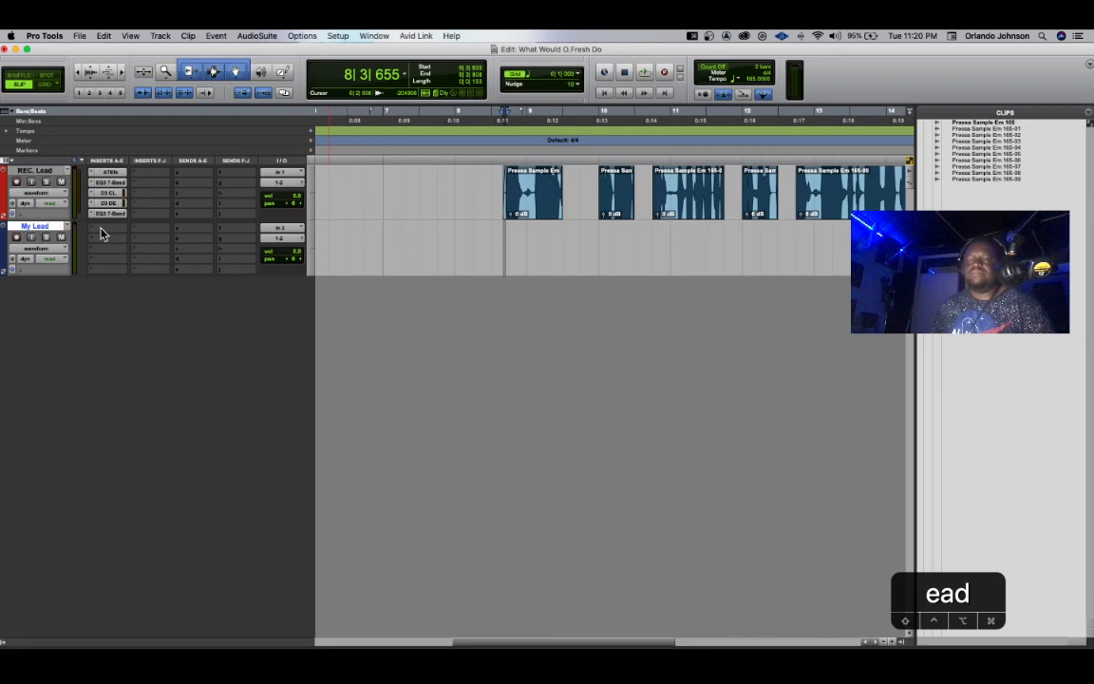
Insert the Waves REQ 6 (mono) equalizer in the second insert slot of the My Lead track.
click(502, 237)
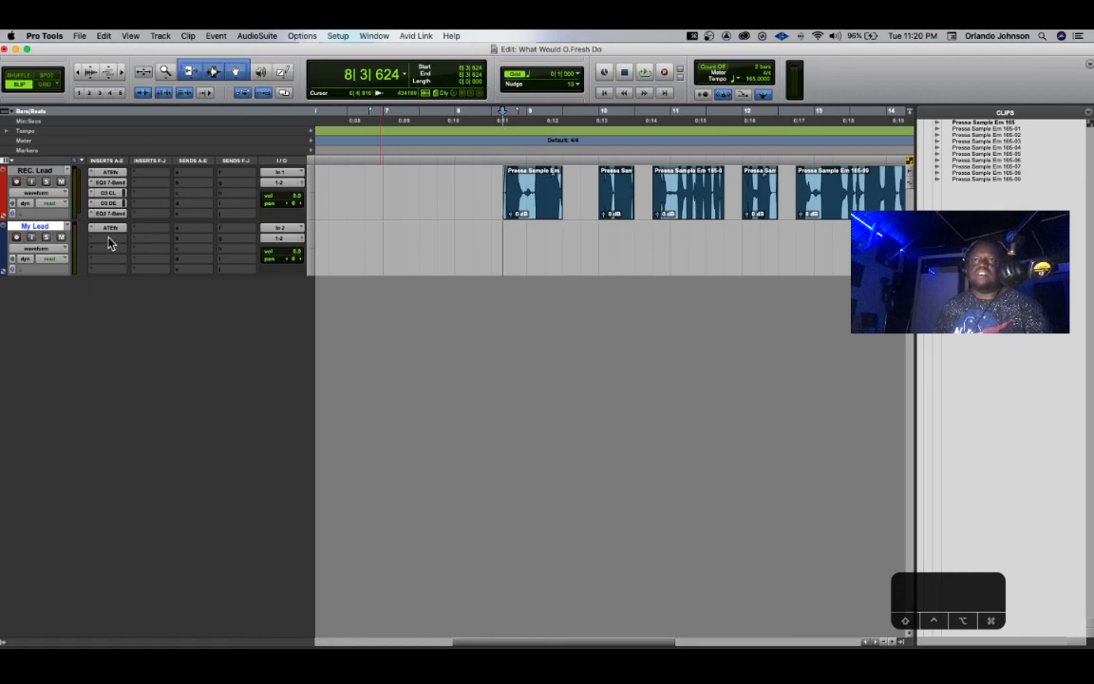
click(116, 233)
mouse_move(118, 242)
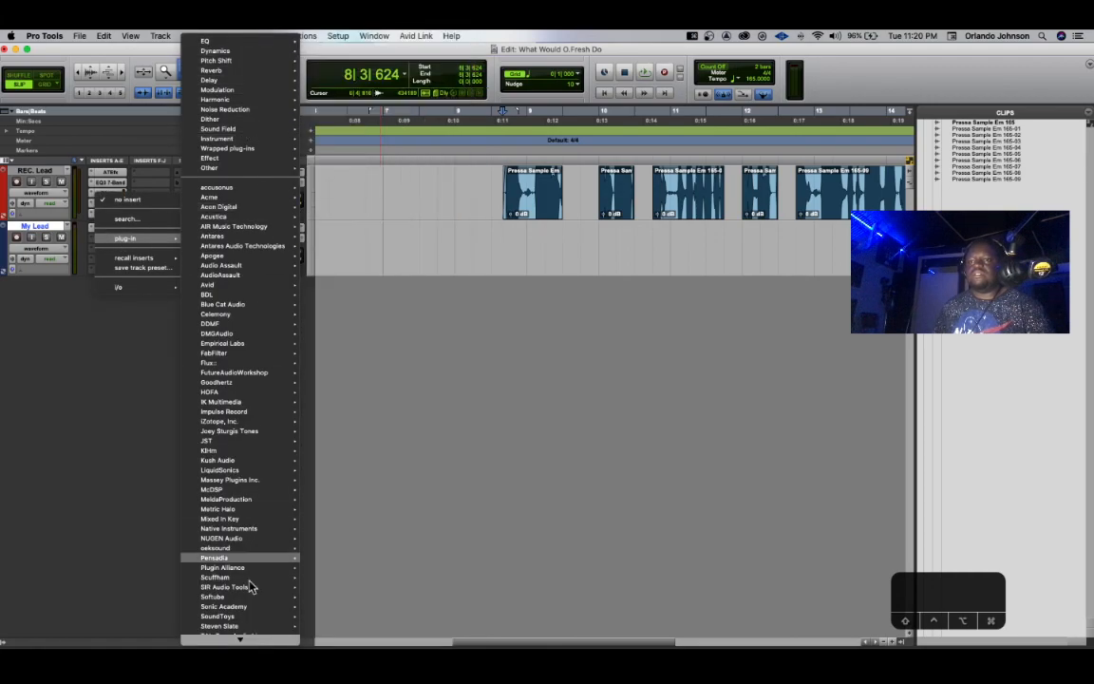
mouse_move(242, 599)
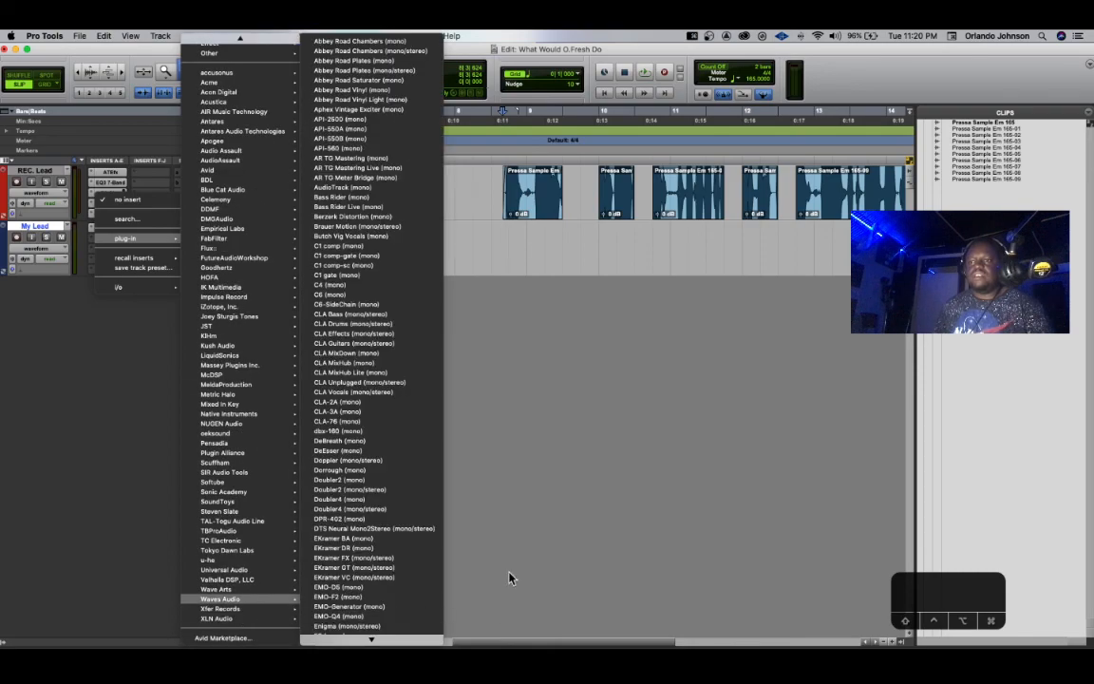
scroll(399, 453, down, 15)
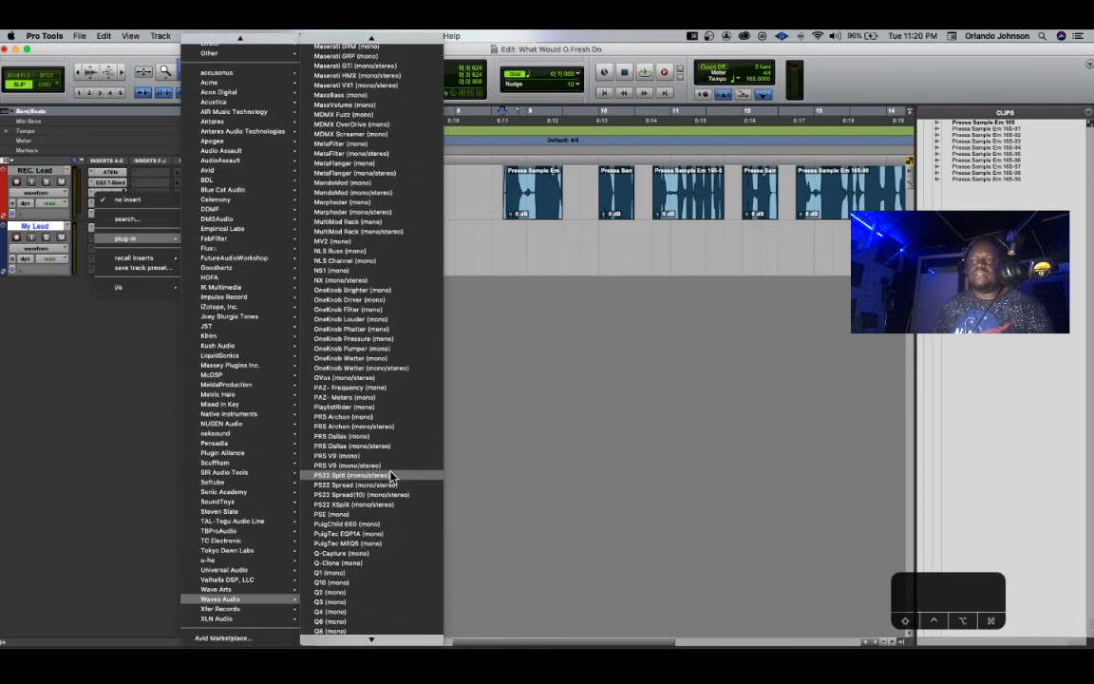
scroll(390, 475, down, 12)
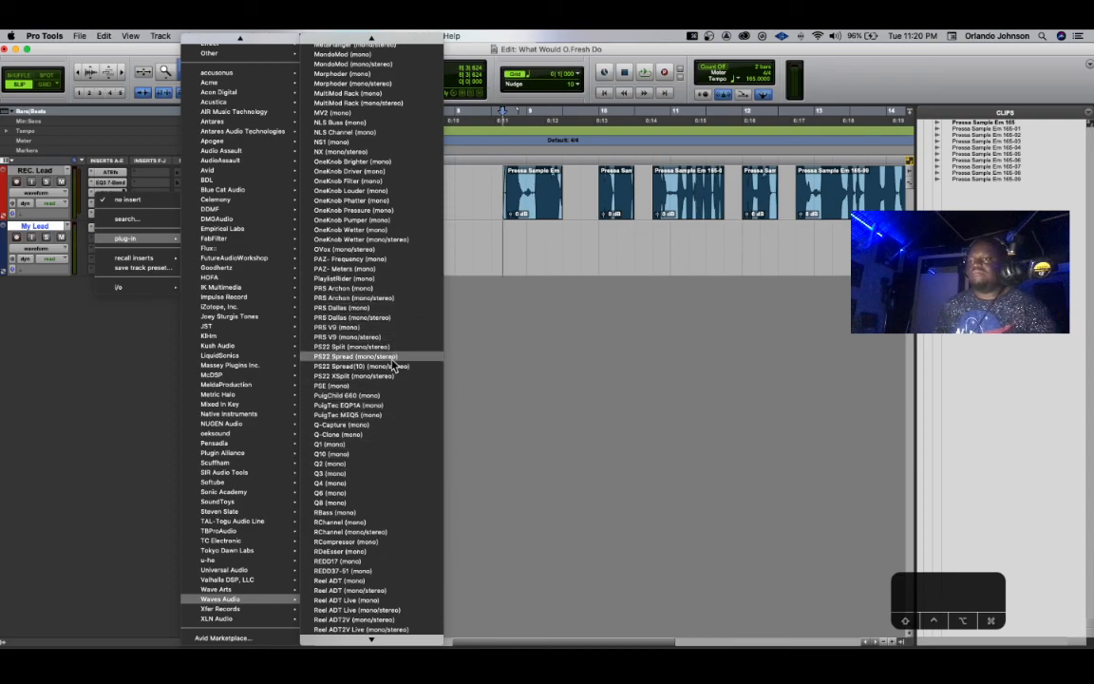
scroll(394, 281, down, 2)
scroll(394, 281, down, 12)
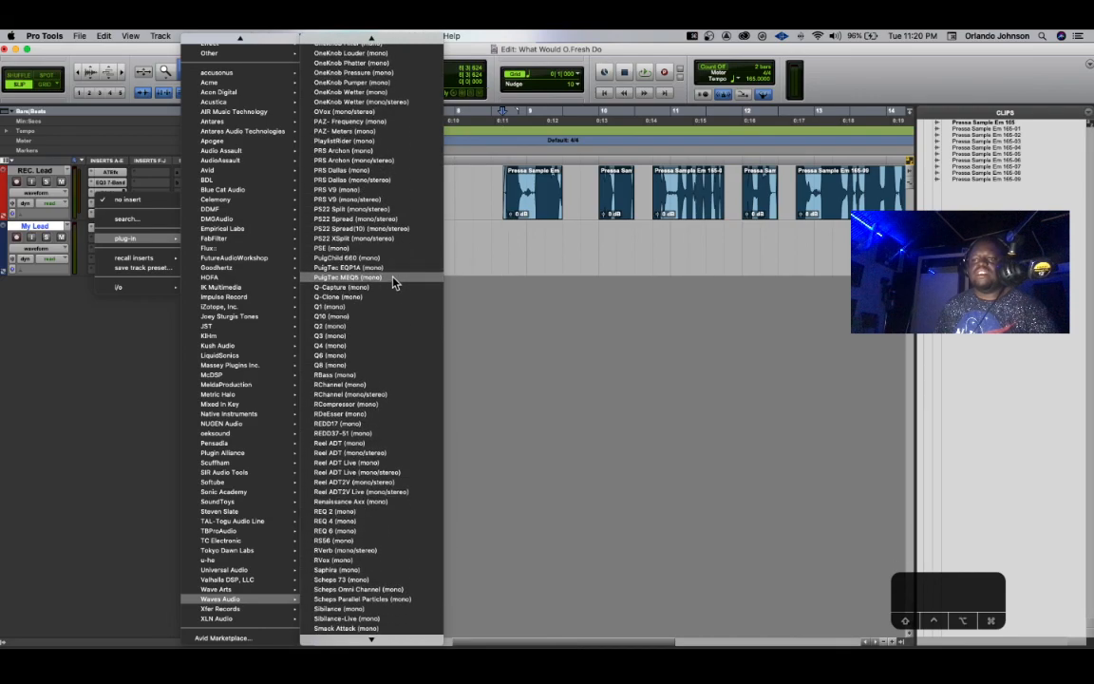
click(382, 535)
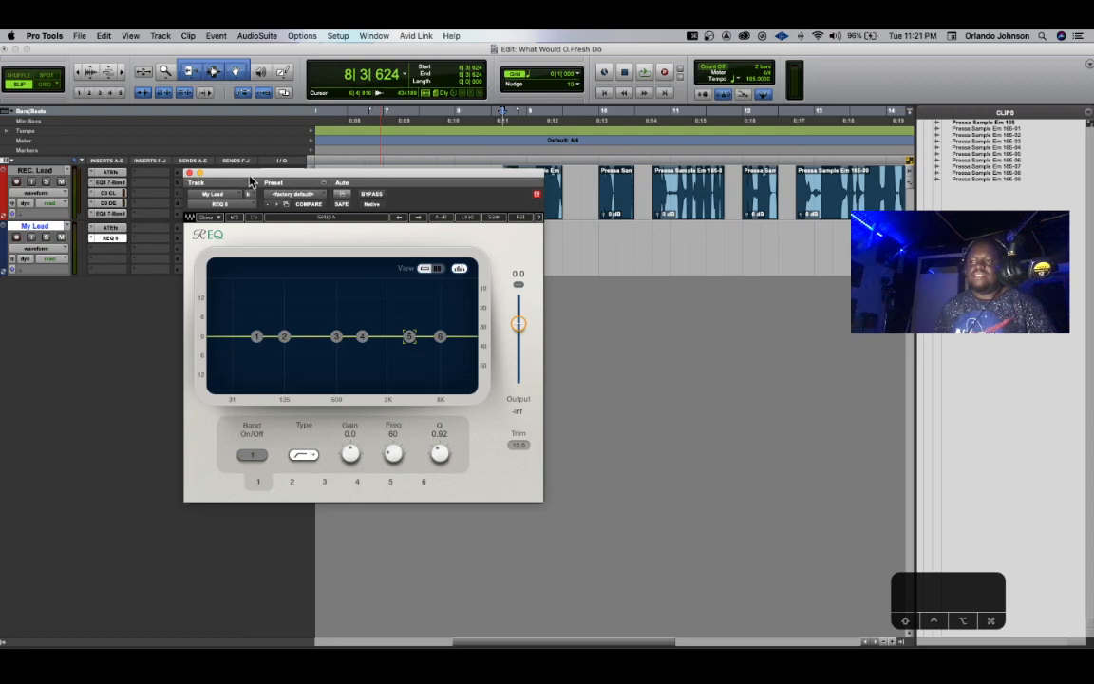
Enable the REQ's band 1 low-cut filter and cut band 2 by about 1.5 dB at about 312 Hz.
drag(252, 180, 342, 188)
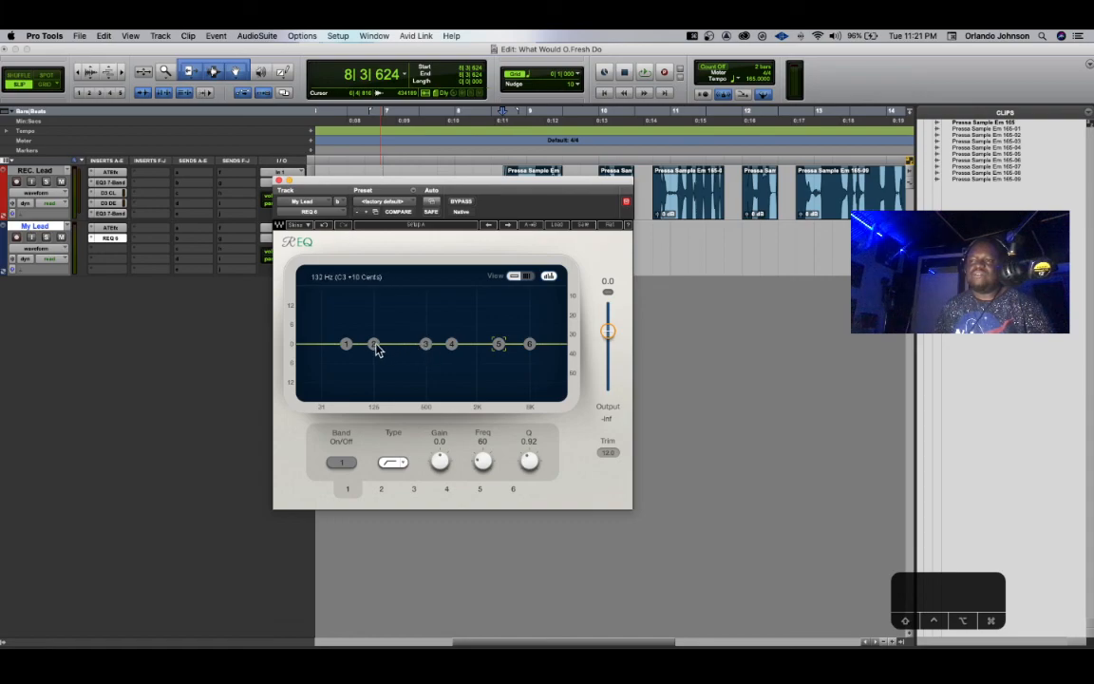
drag(375, 345, 391, 346)
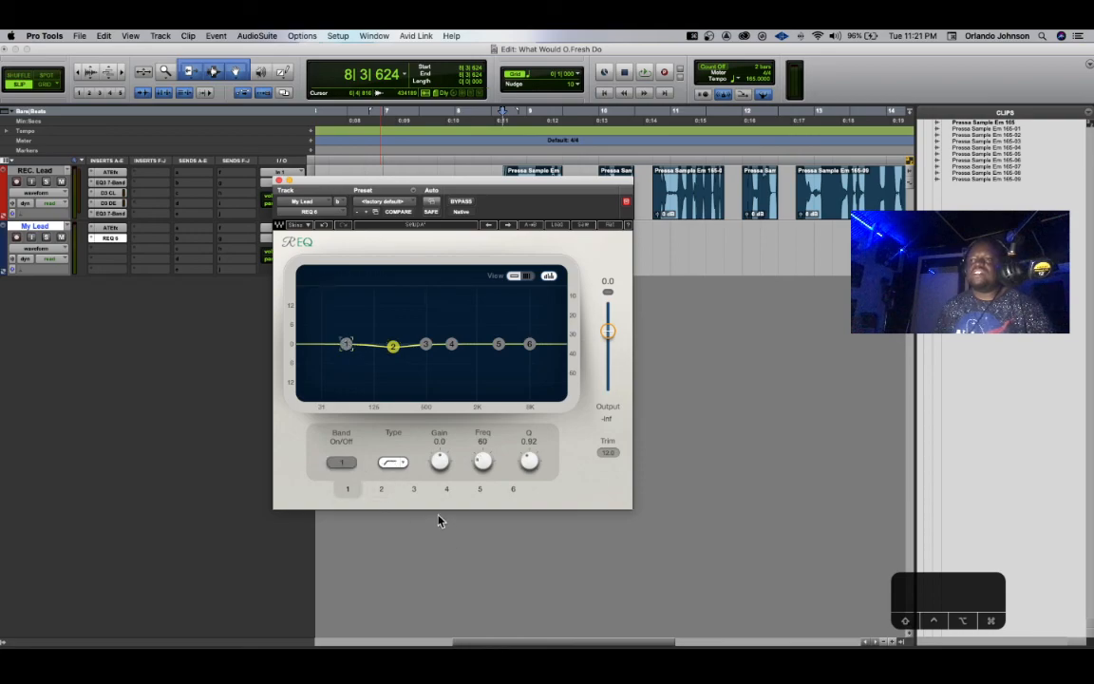
click(346, 464)
drag(346, 344, 408, 349)
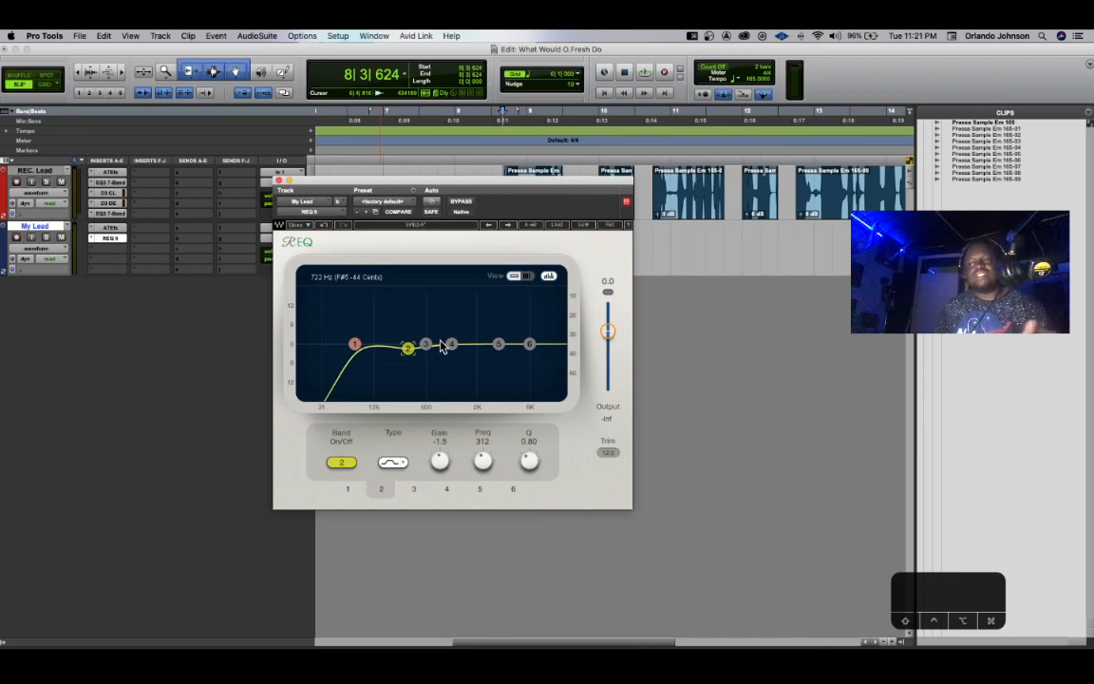
Cut REQ band 5 by about 0.7 dB at 3533 Hz with a Q of about 1.77, and close the plug-in.
click(499, 344)
drag(499, 344, 499, 345)
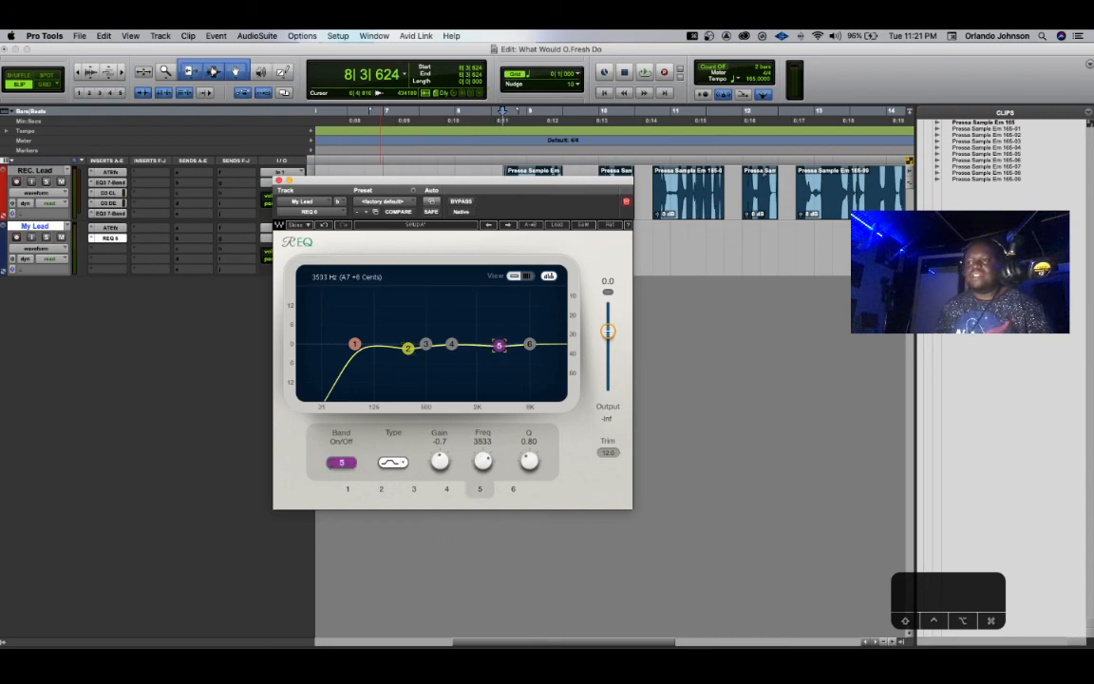
drag(528, 466, 528, 460)
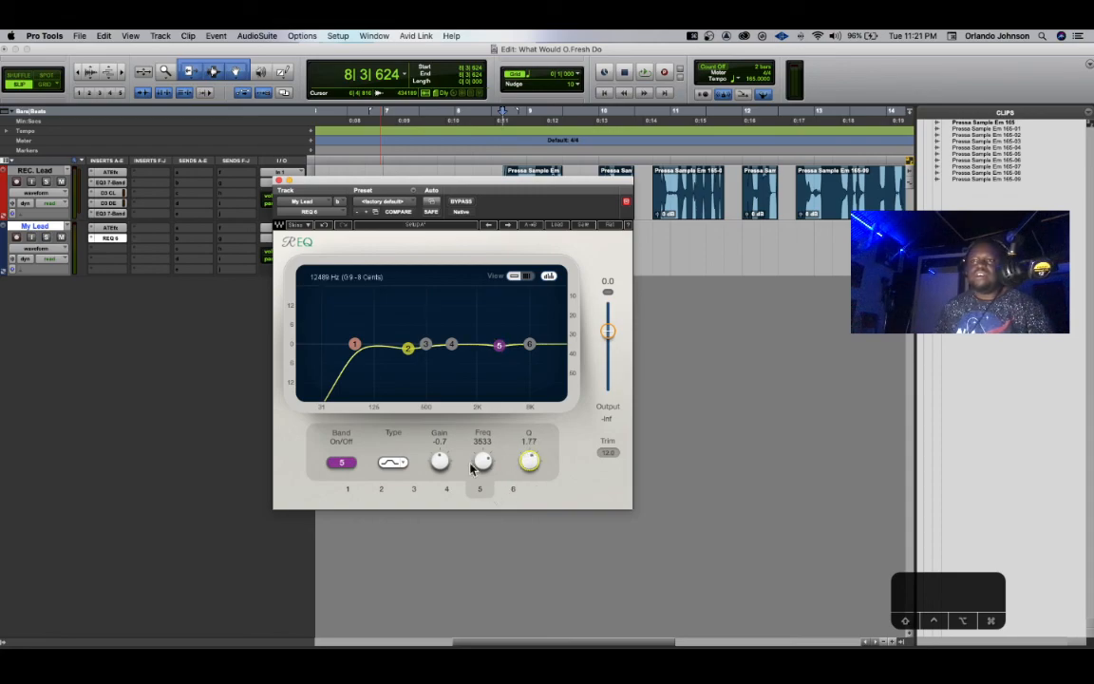
click(282, 180)
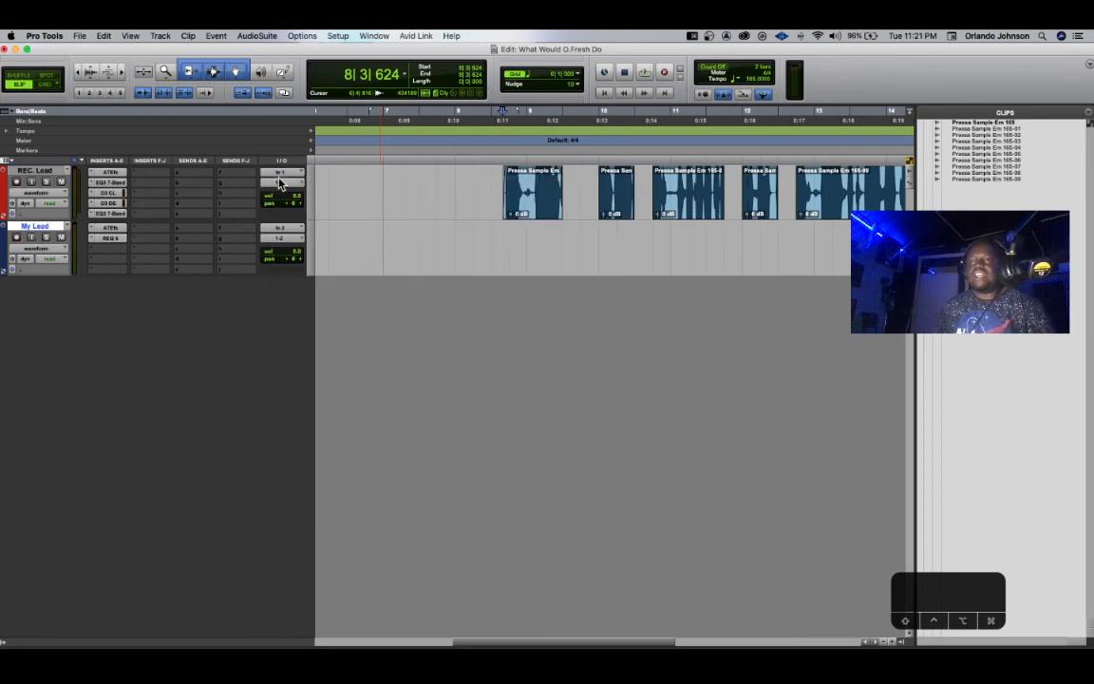
Insert the CLA-76 (mono) compressor in My Lead's third insert slot, switch its revision to Bluey, and close the plug-in.
click(104, 248)
mouse_move(128, 248)
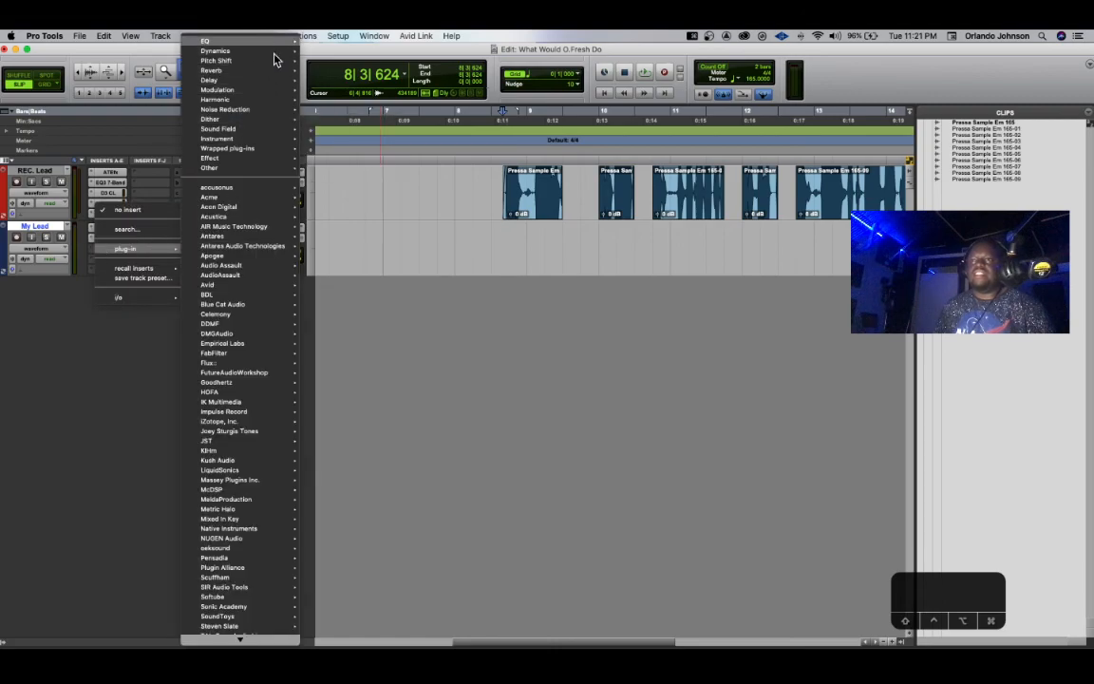
mouse_move(233, 50)
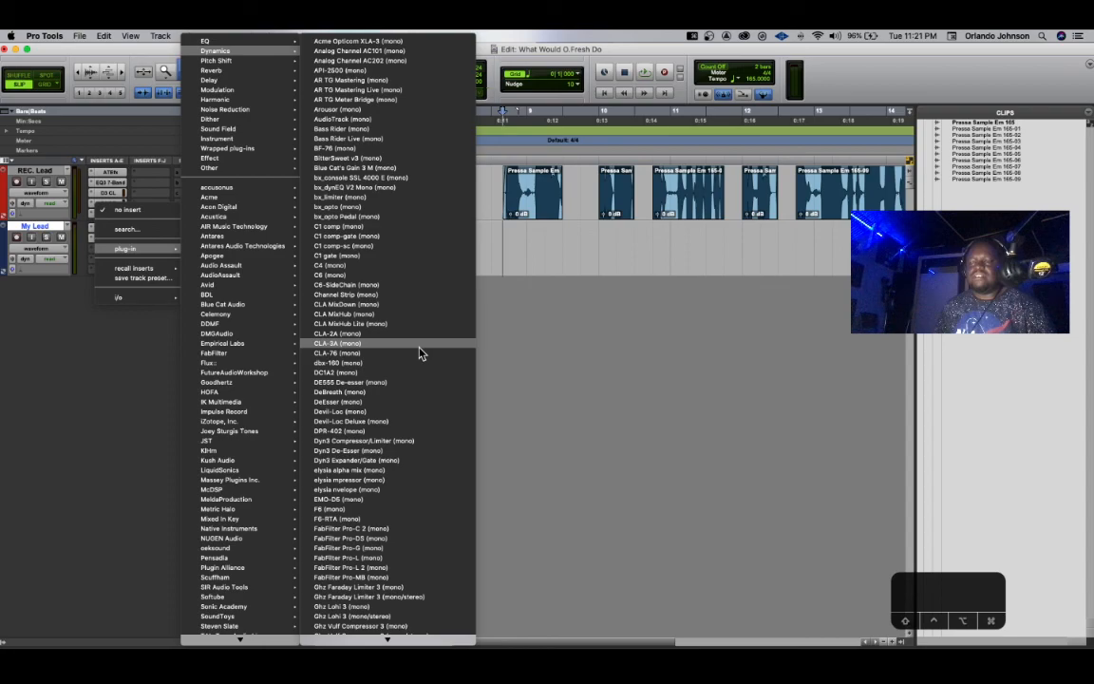
click(419, 346)
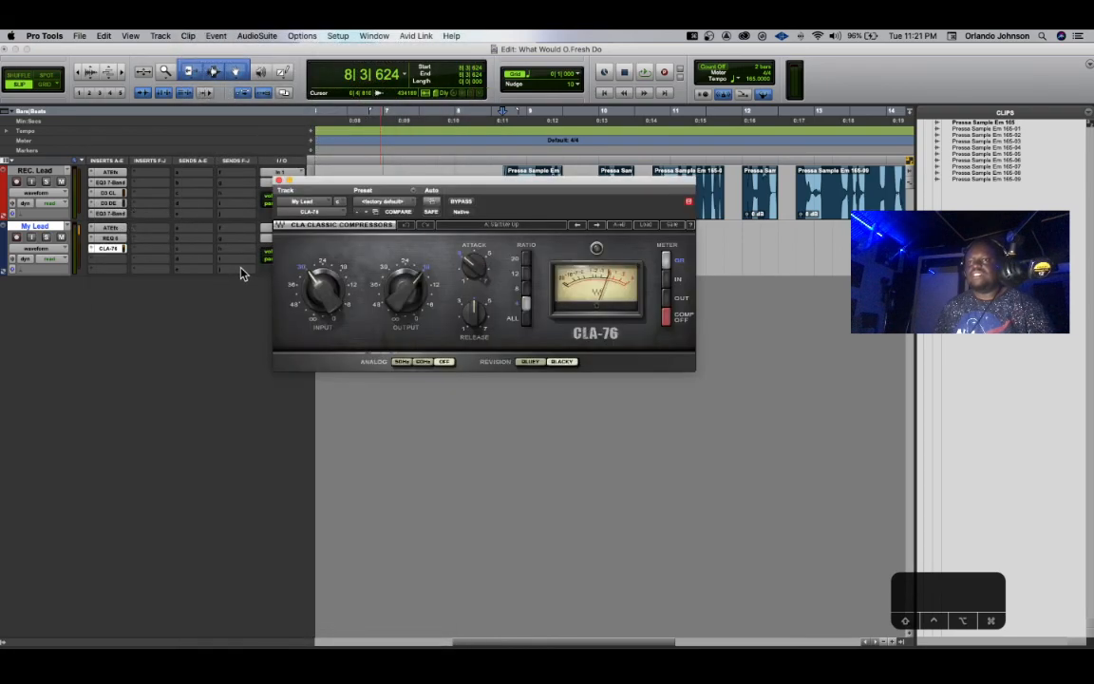
mouse_move(393, 294)
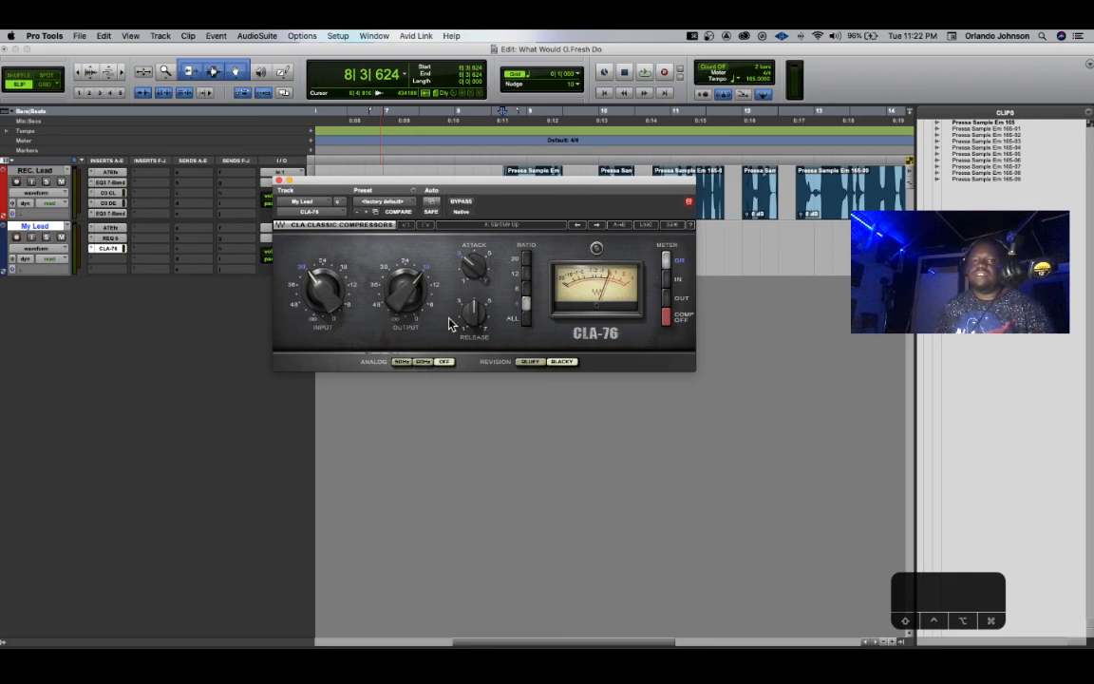
click(522, 364)
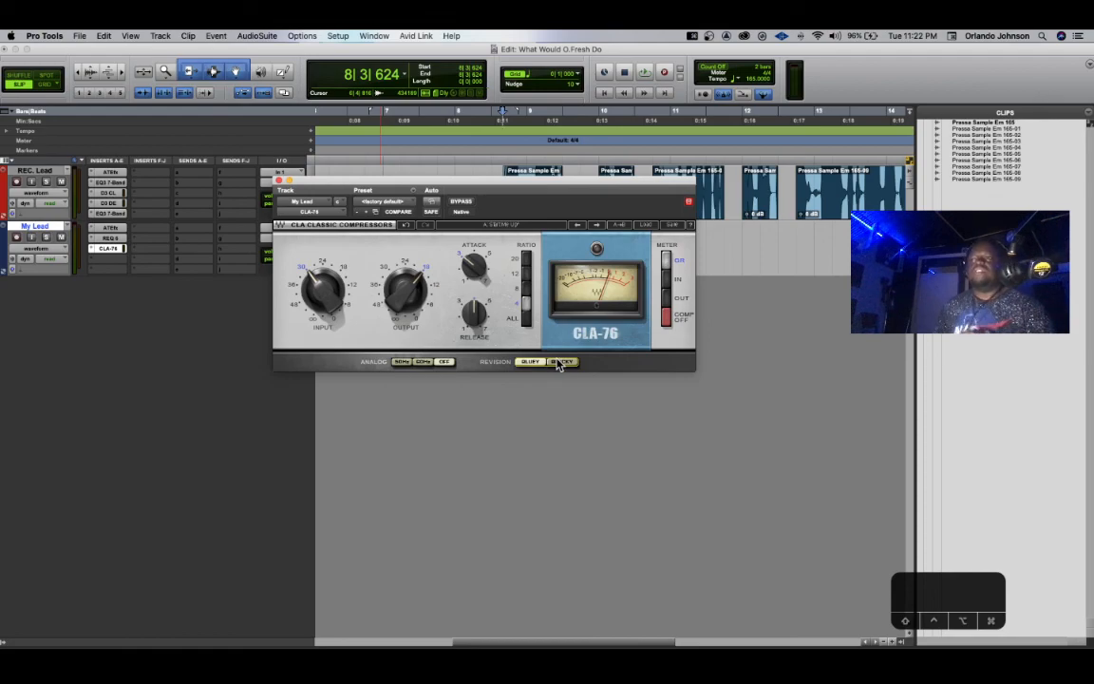
click(277, 180)
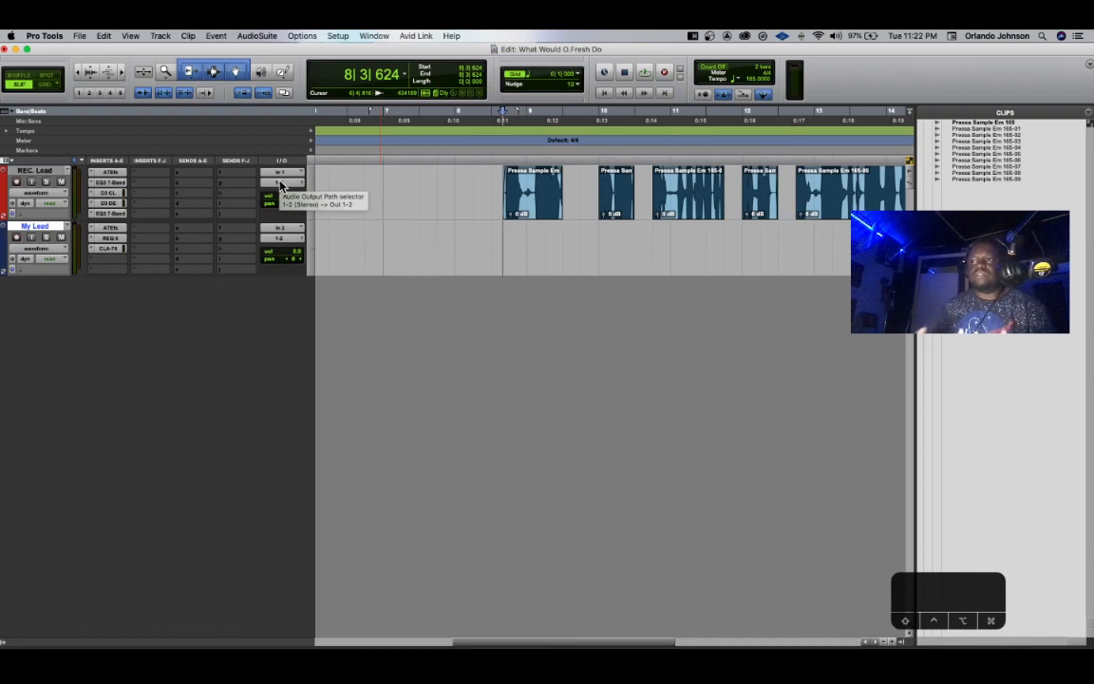
View the REC. Lead and My Lead channel strips in the Mix window, and close that window.
key(super+equal)
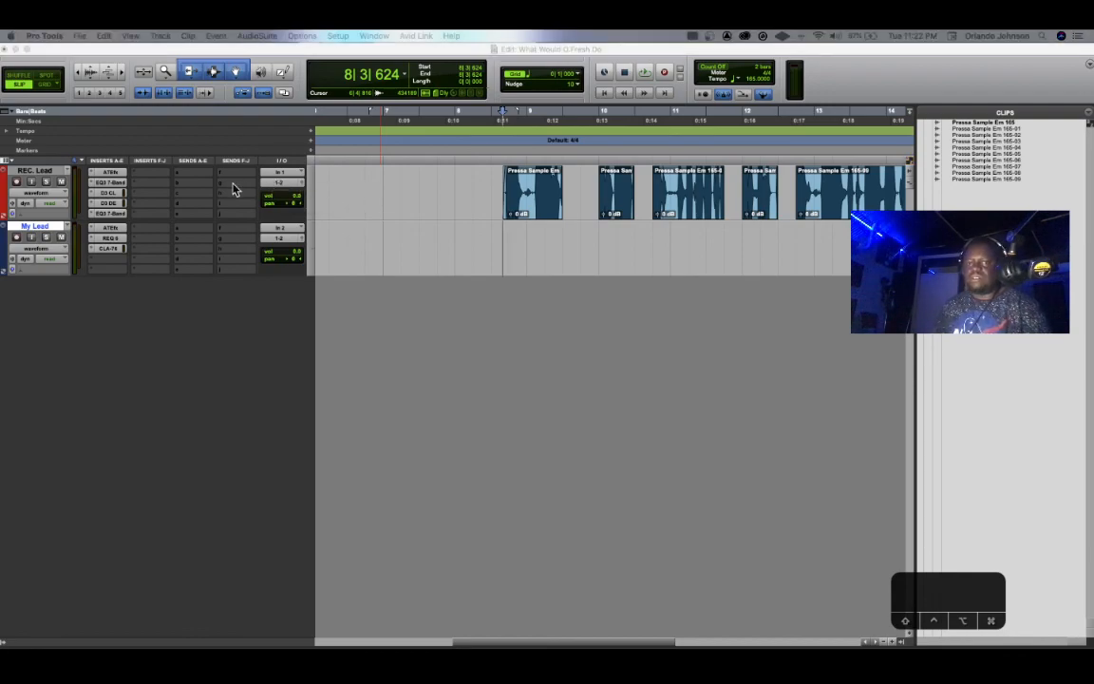
drag(924, 33, 928, 106)
scroll(477, 248, down, 5)
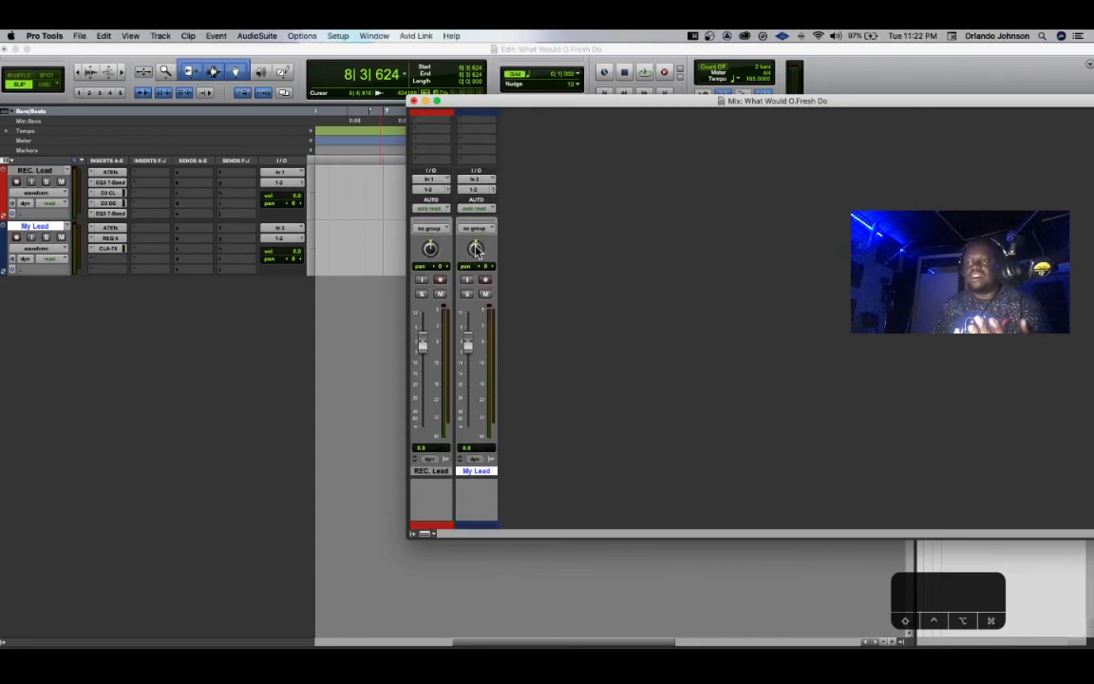
click(414, 102)
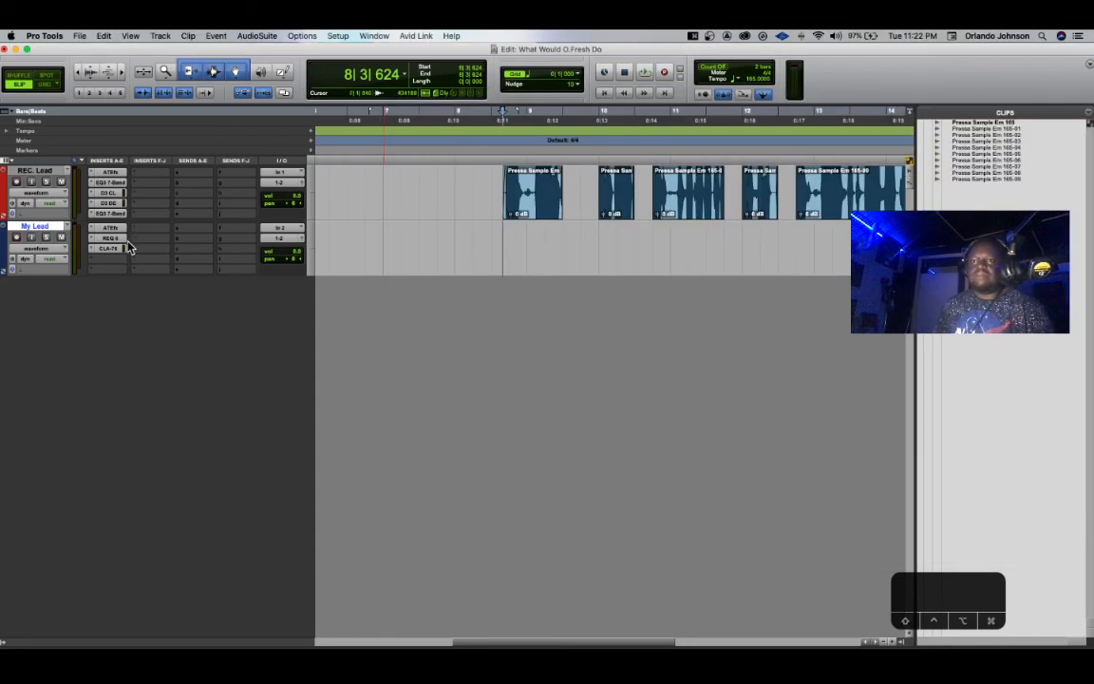
Insert the Waves DeEsser (mono) in My Lead's fourth insert slot, lower its threshold slightly, and close the plug-in.
scroll(104, 266, left, 2)
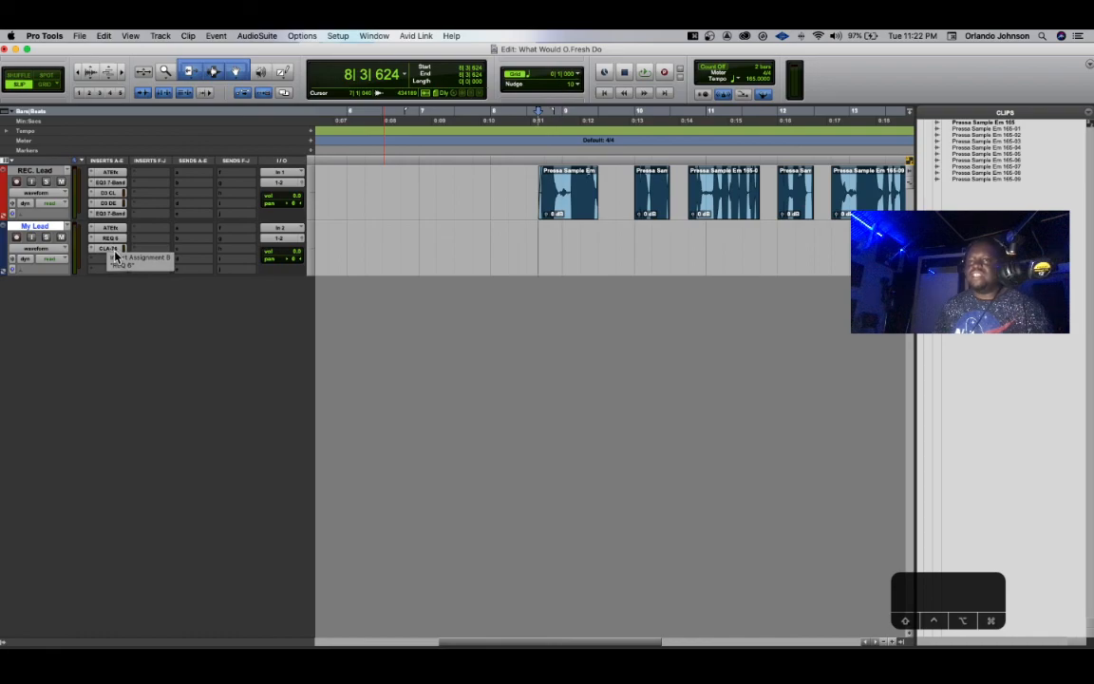
click(96, 262)
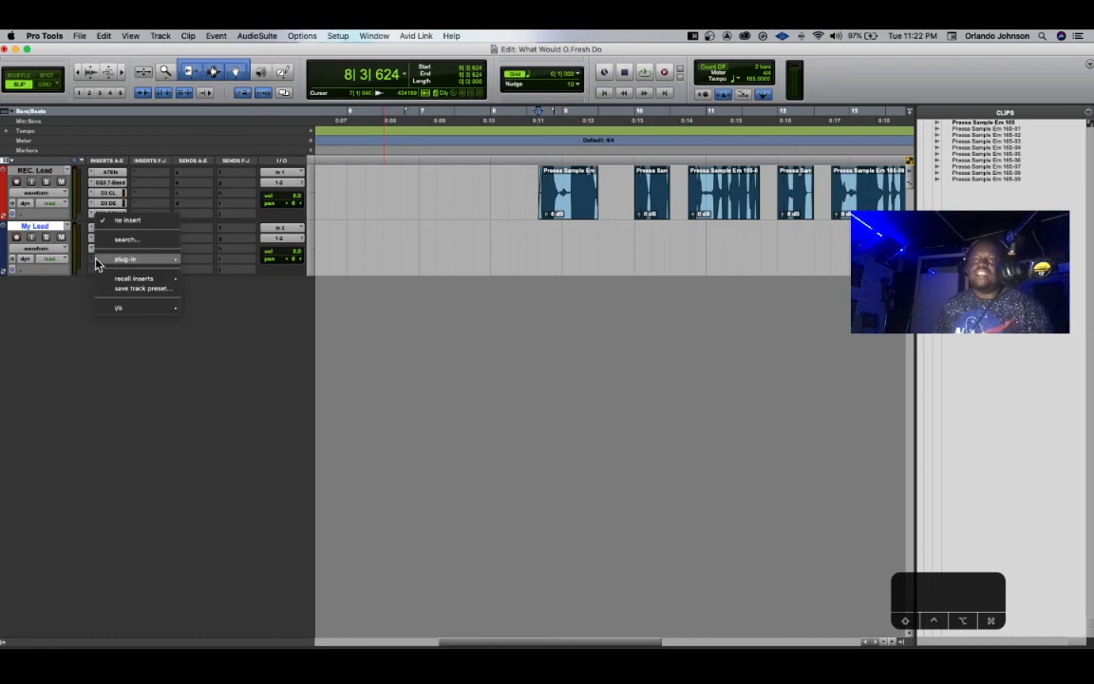
mouse_move(124, 258)
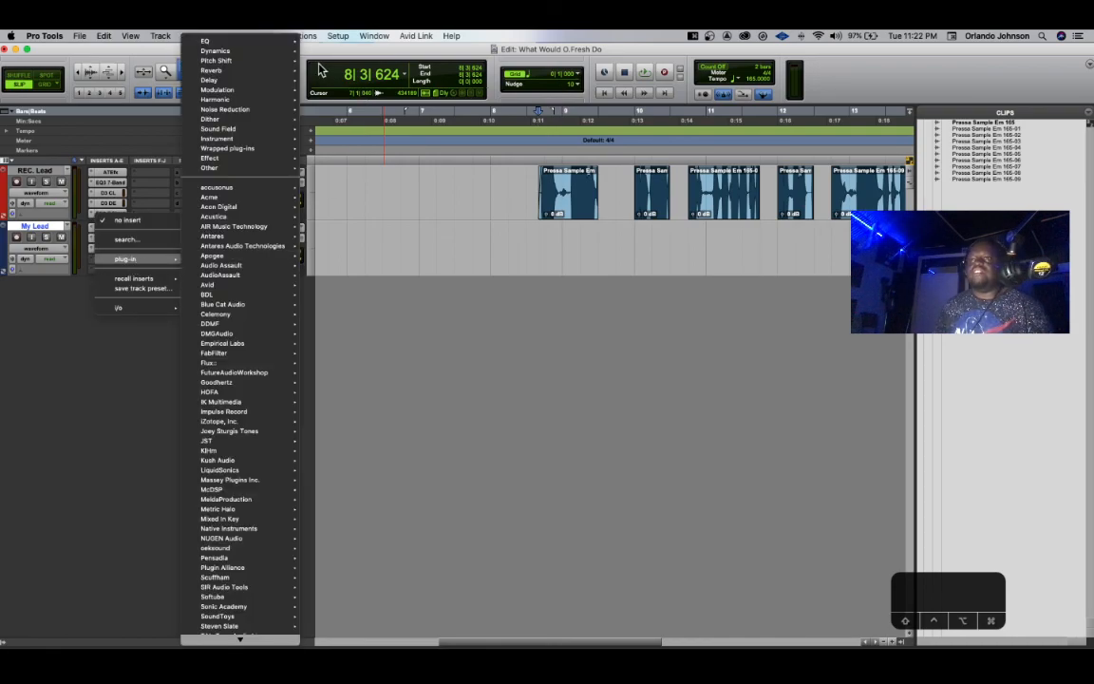
mouse_move(268, 73)
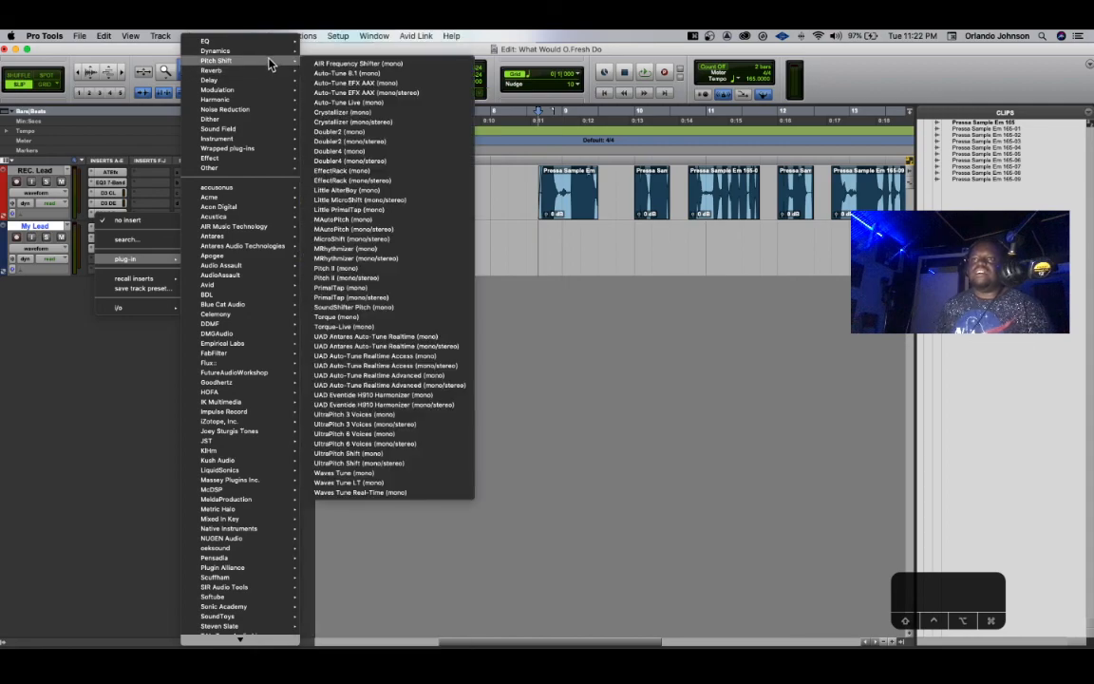
scroll(244, 520, down, 4)
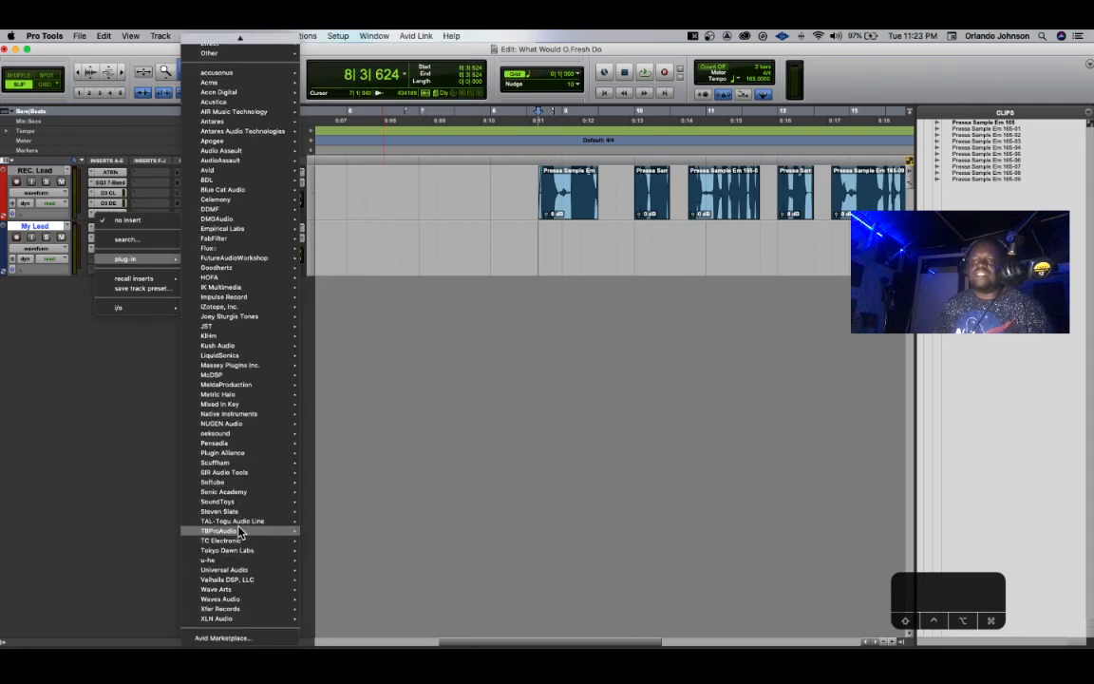
mouse_move(253, 600)
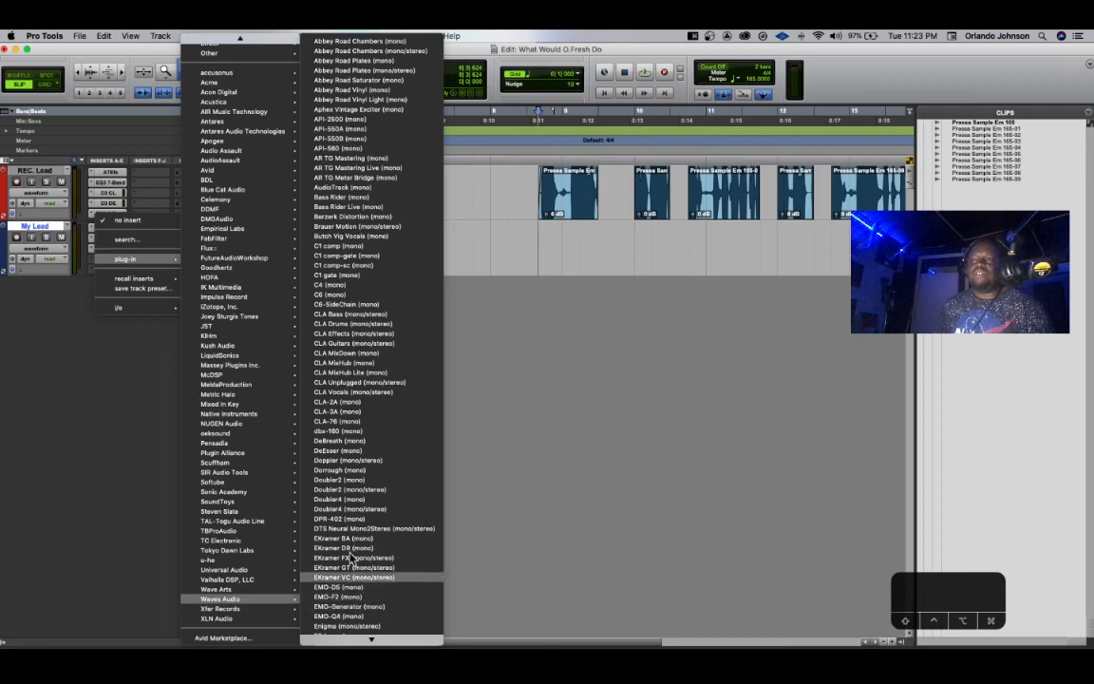
click(370, 451)
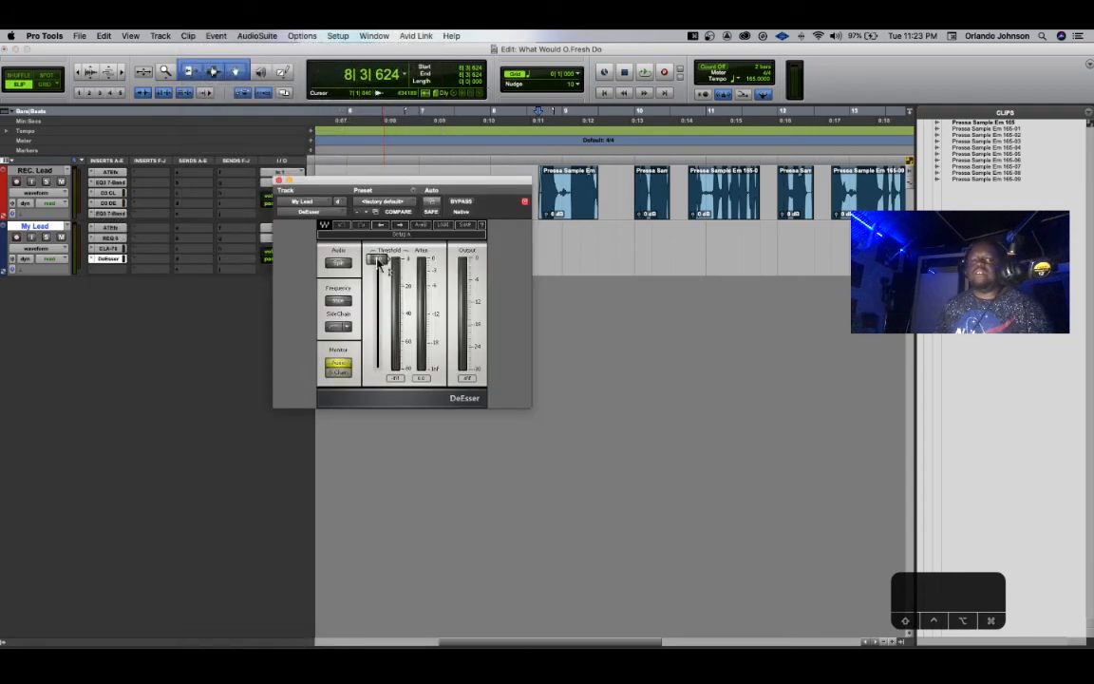
drag(377, 262, 374, 267)
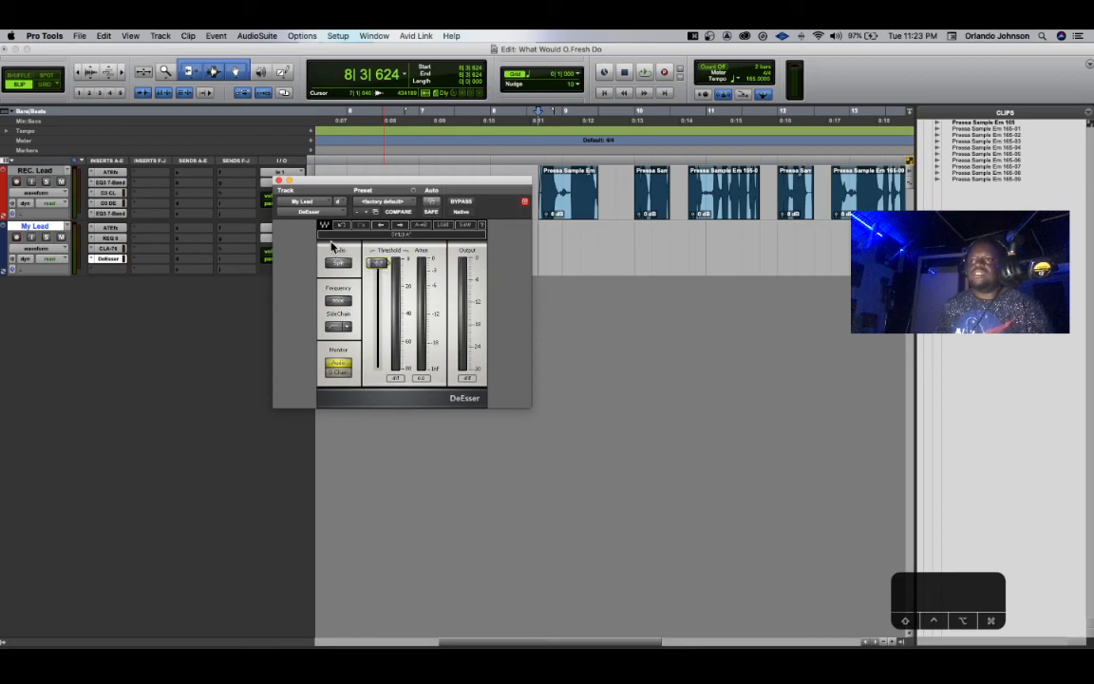
click(280, 181)
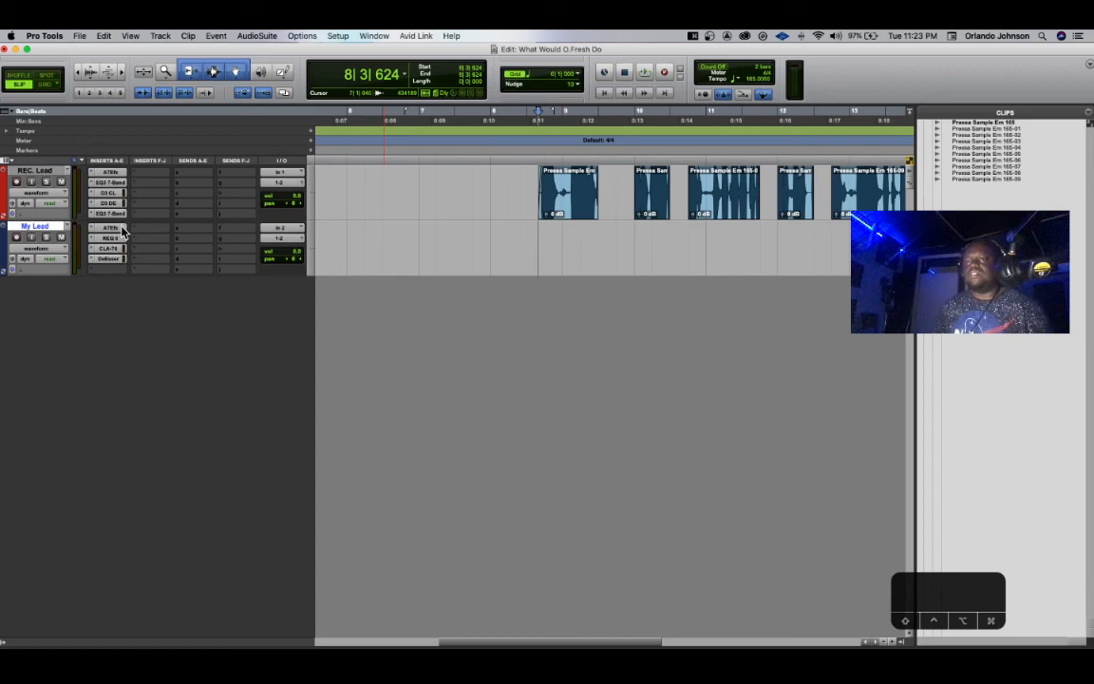
Insert the API-550A (mono) equalizer in My Lead's fifth insert slot, and close the plug-in.
click(101, 272)
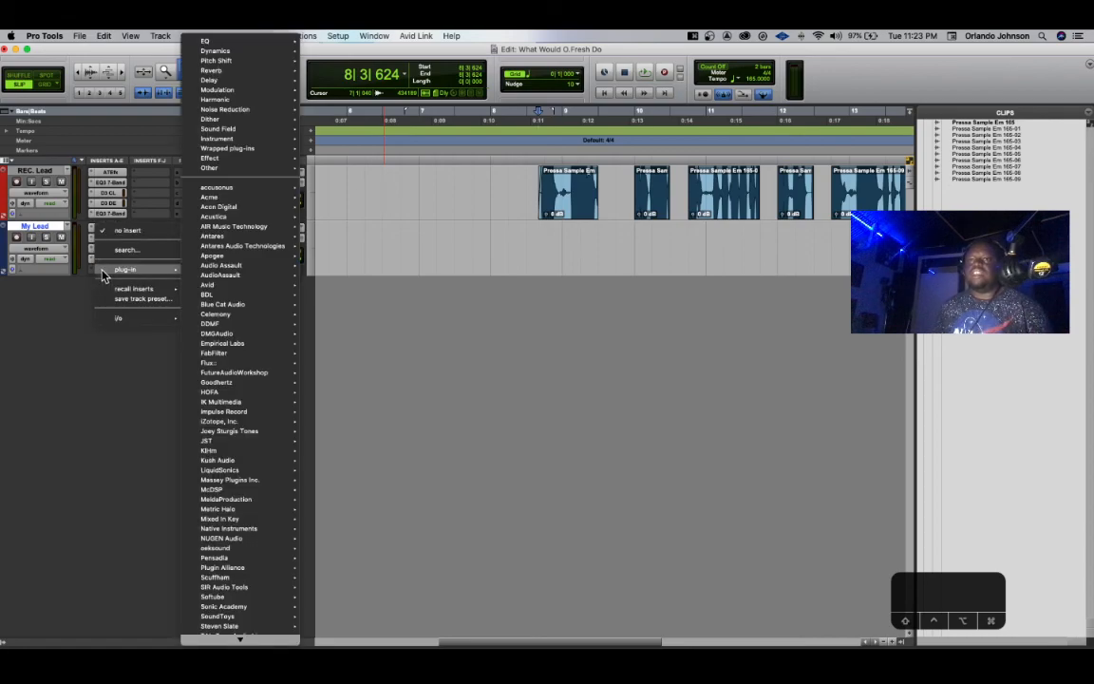
mouse_move(256, 41)
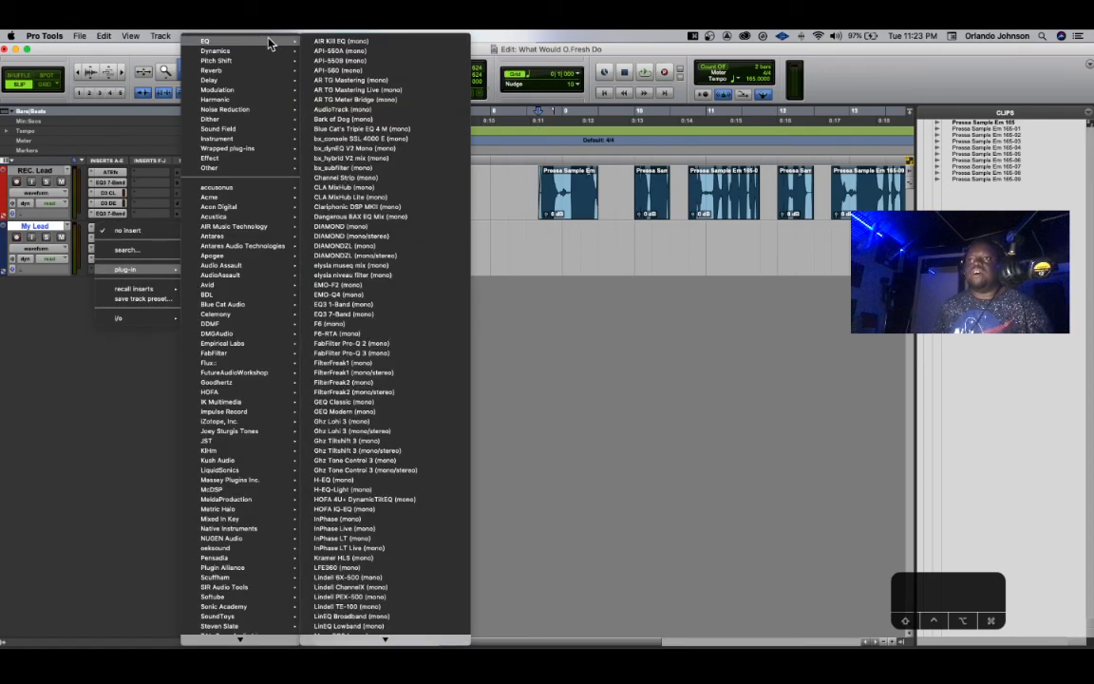
click(325, 59)
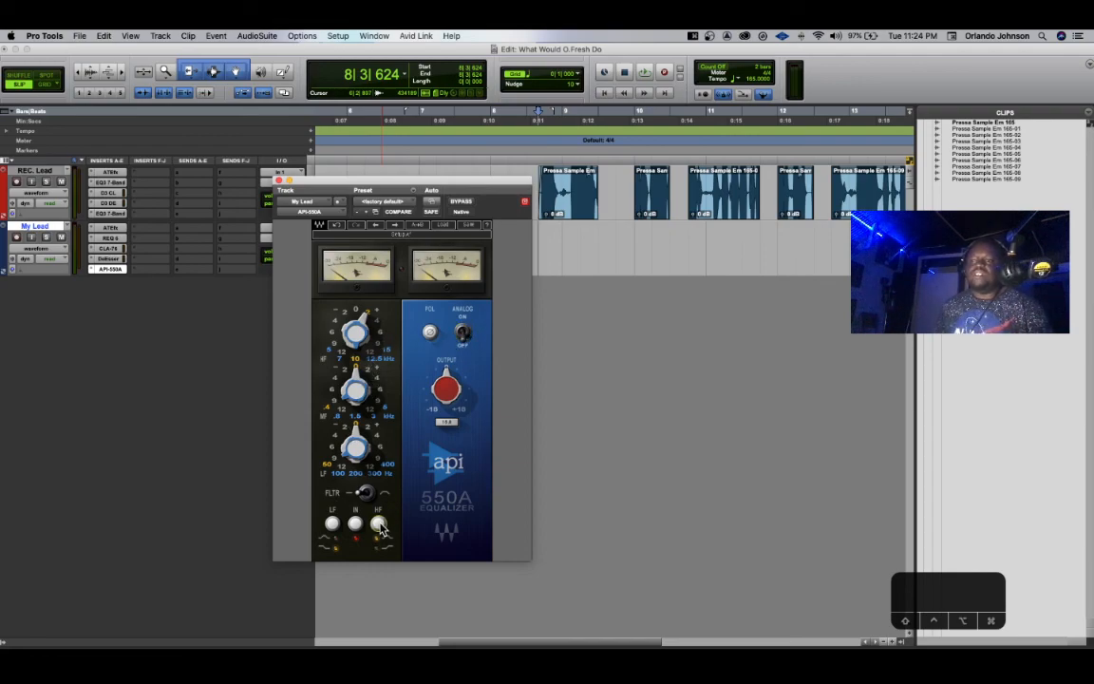
click(277, 180)
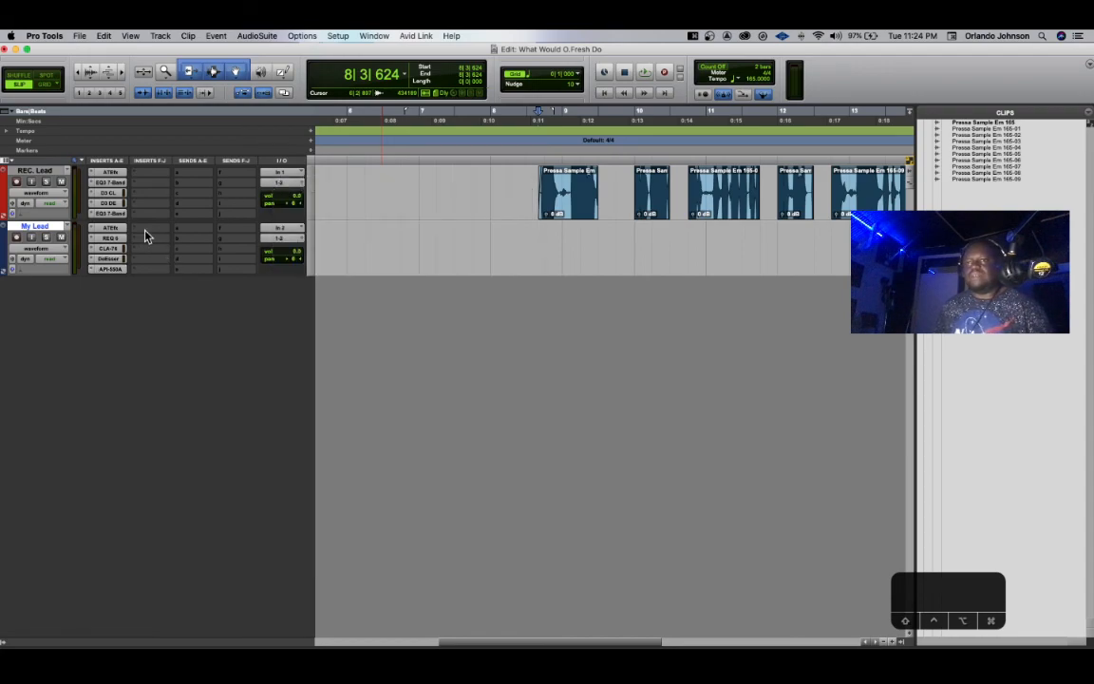
Insert the Waves MultiMod Rack (mono/stereo) plug-in in My Lead's eighth insert slot.
click(147, 236)
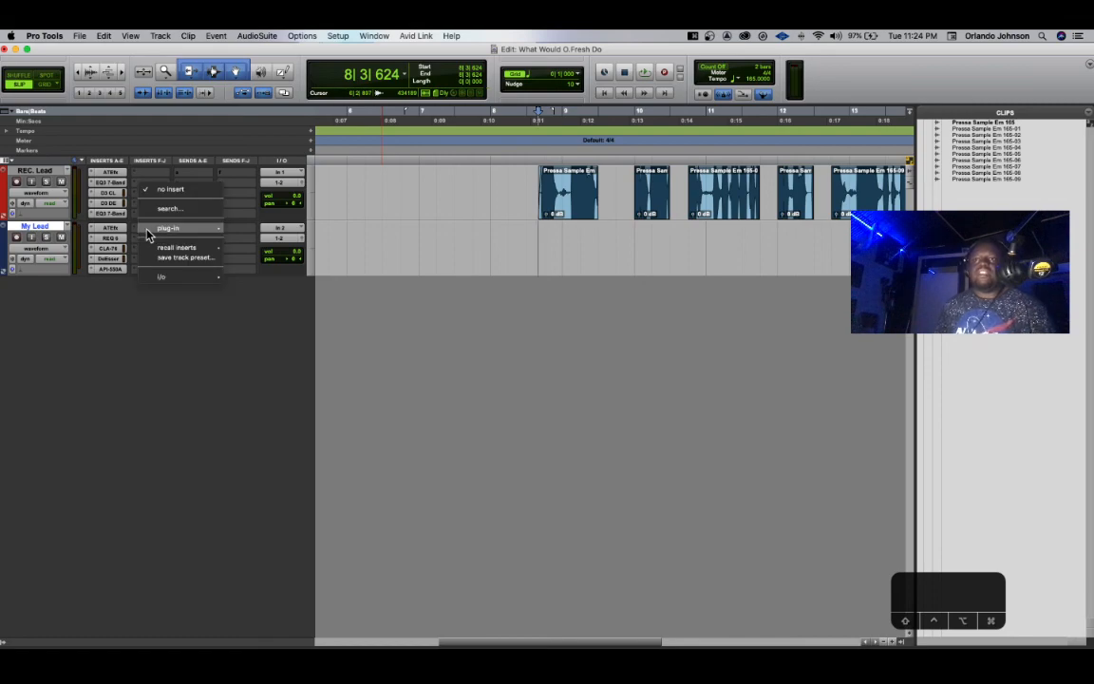
click(135, 223)
click(138, 252)
mouse_move(181, 249)
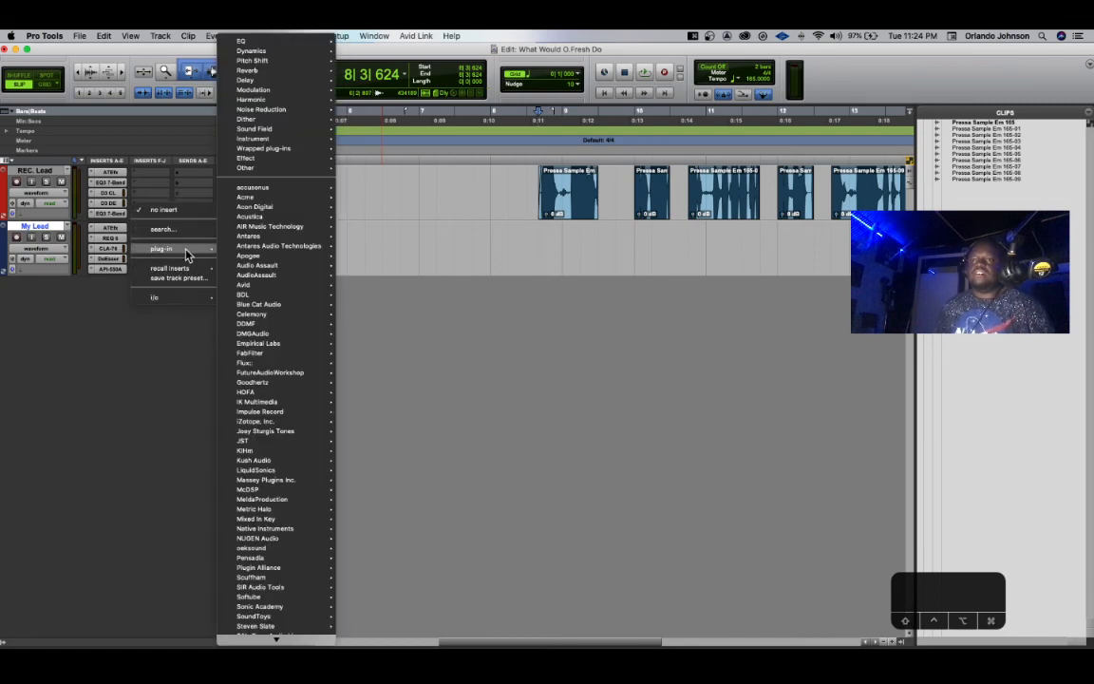
mouse_move(278, 59)
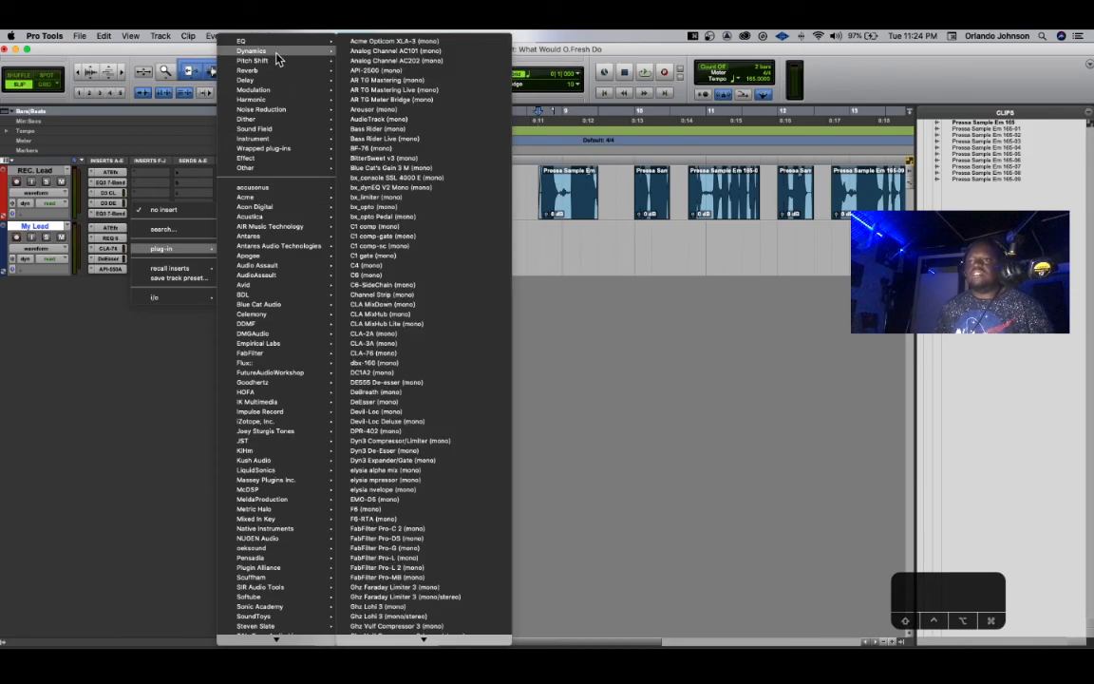
scroll(392, 327, down, 15)
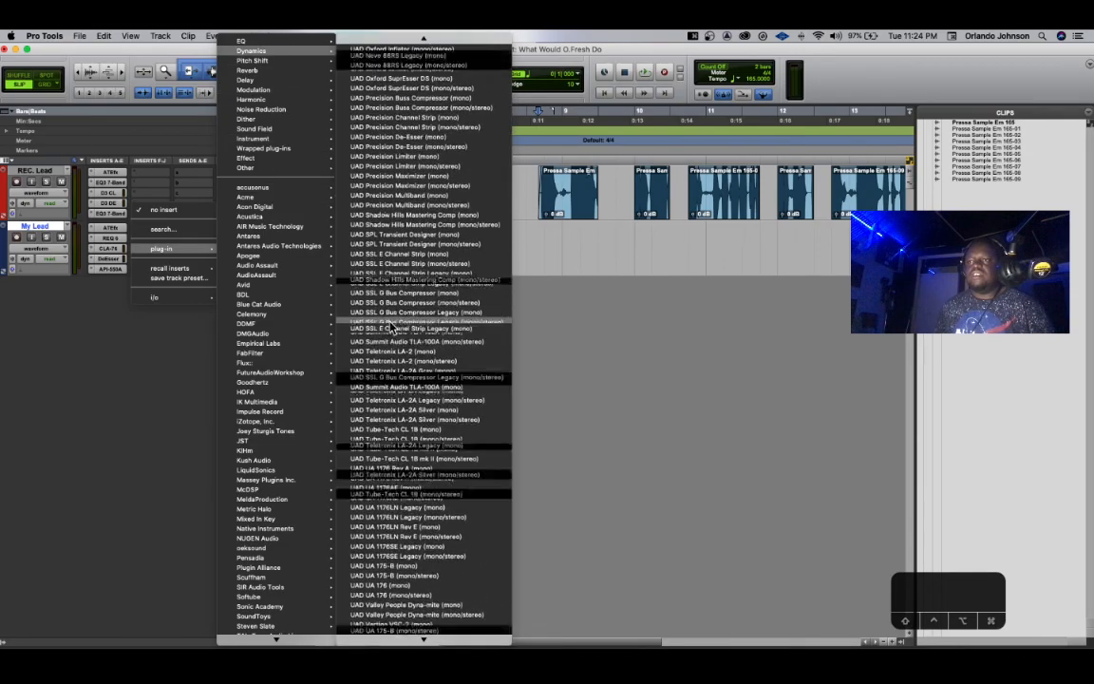
key(m)
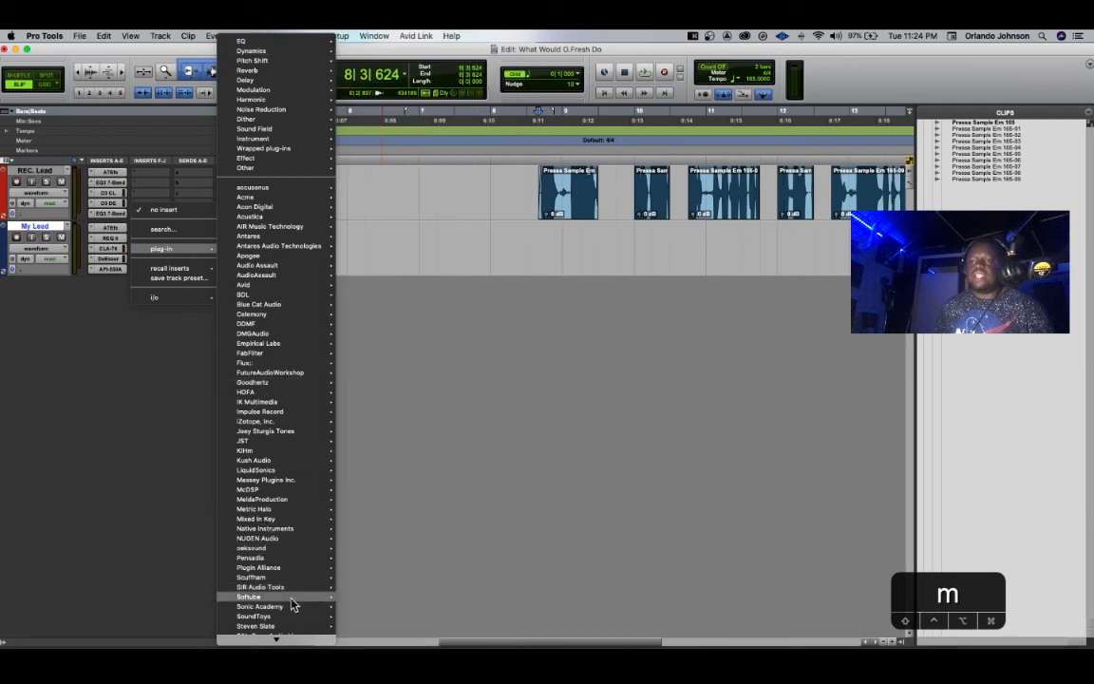
scroll(292, 601, down, 3)
mouse_move(292, 601)
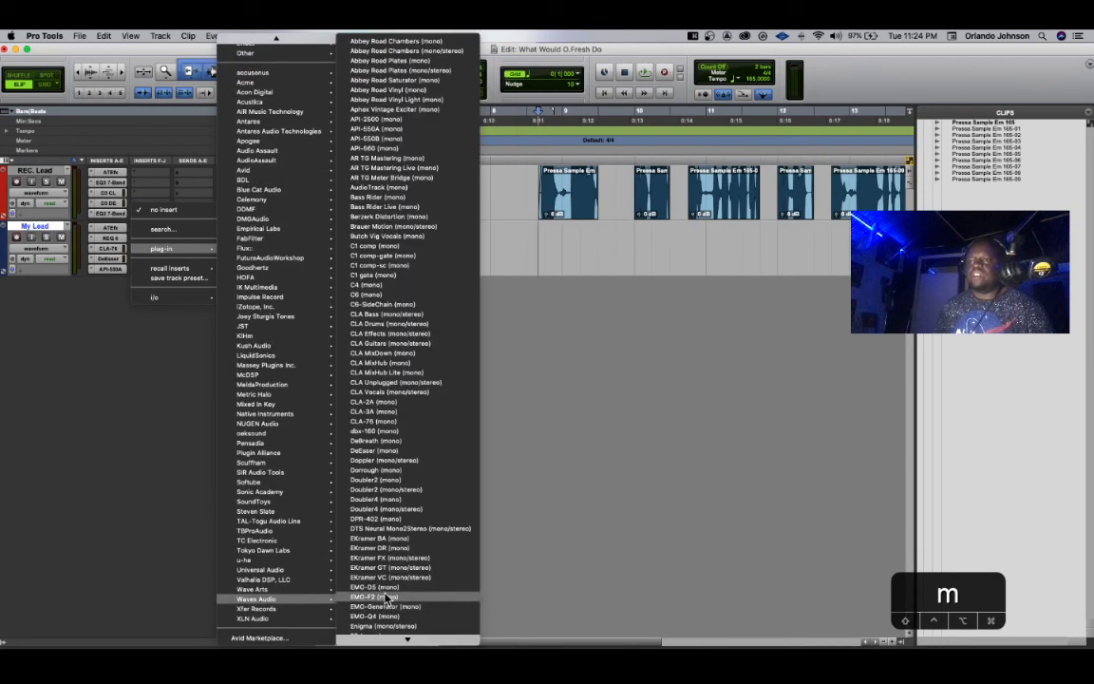
key(m)
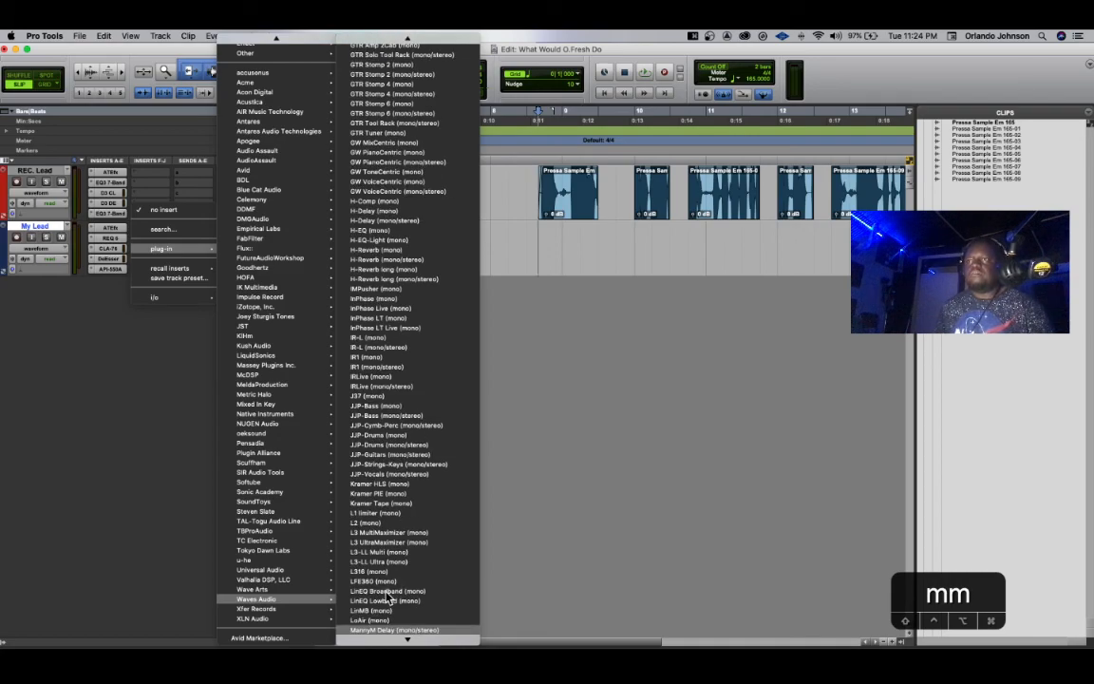
scroll(388, 597, down, 8)
scroll(397, 556, down, 5)
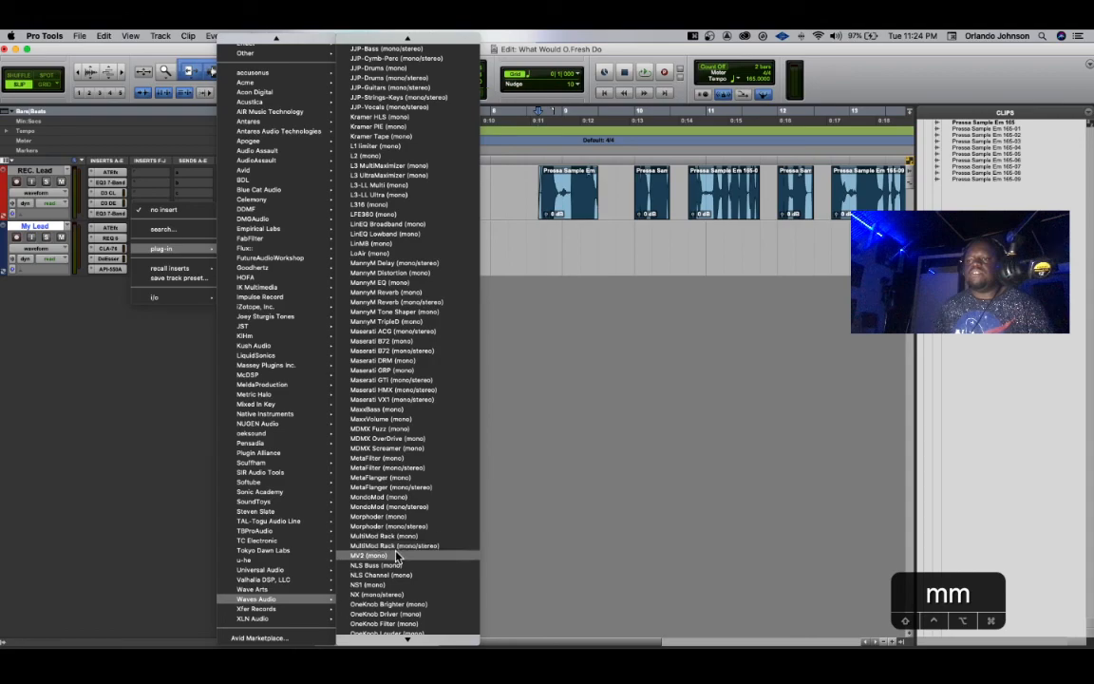
click(398, 418)
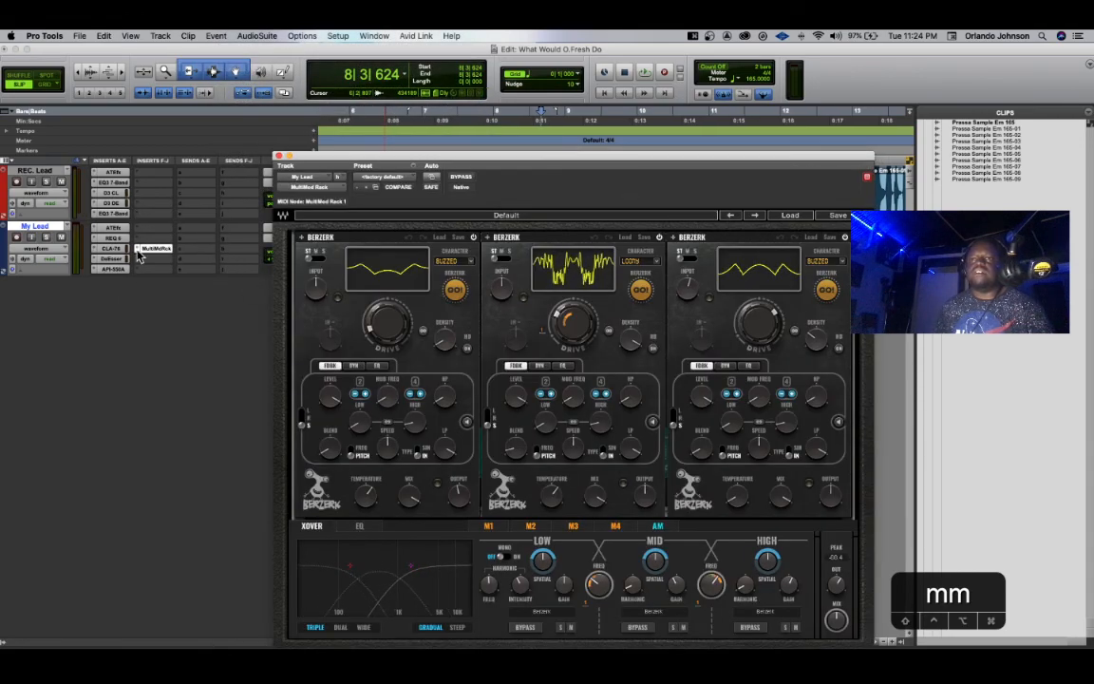
Replace the MultiMod Rack in My Lead's eighth insert slot with the Waves MV2 (mono) plug-in.
click(140, 251)
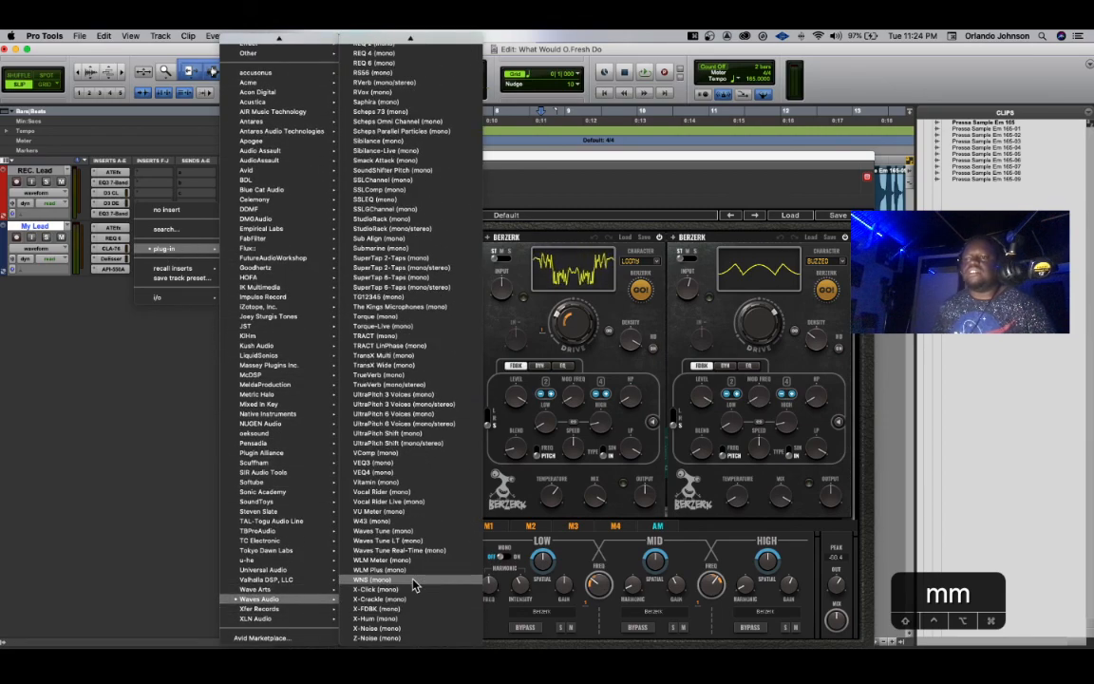
scroll(411, 456, up, 10)
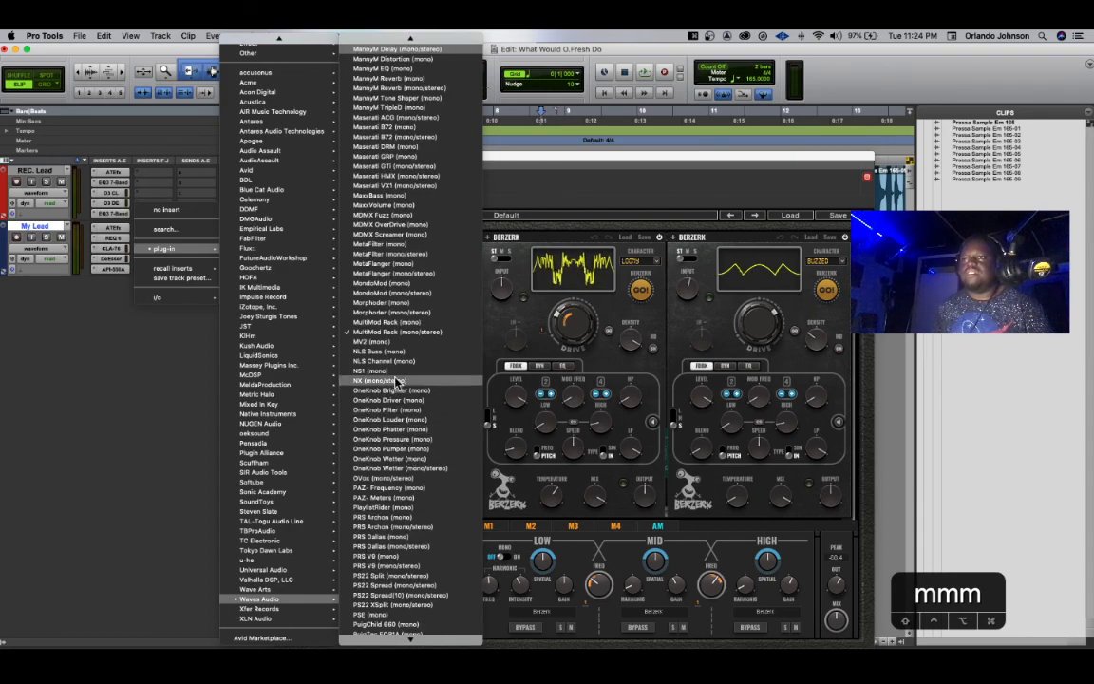
click(410, 350)
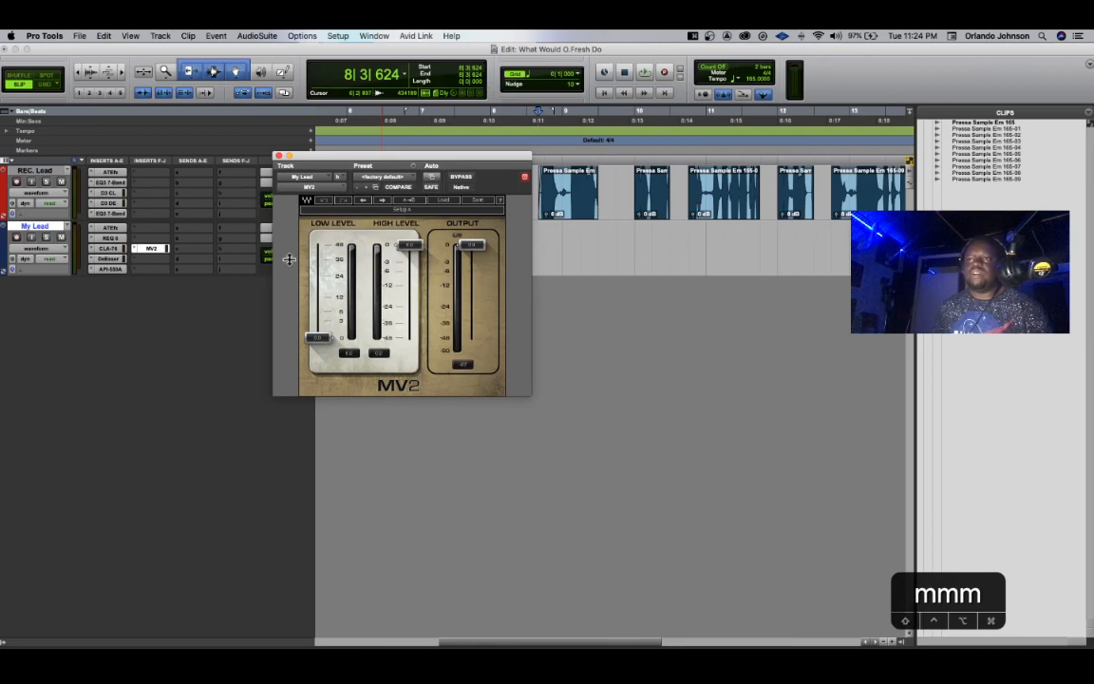
Raise the MV2's low level slightly, lower its high level and output slightly, and close the plug-in.
drag(318, 338, 319, 330)
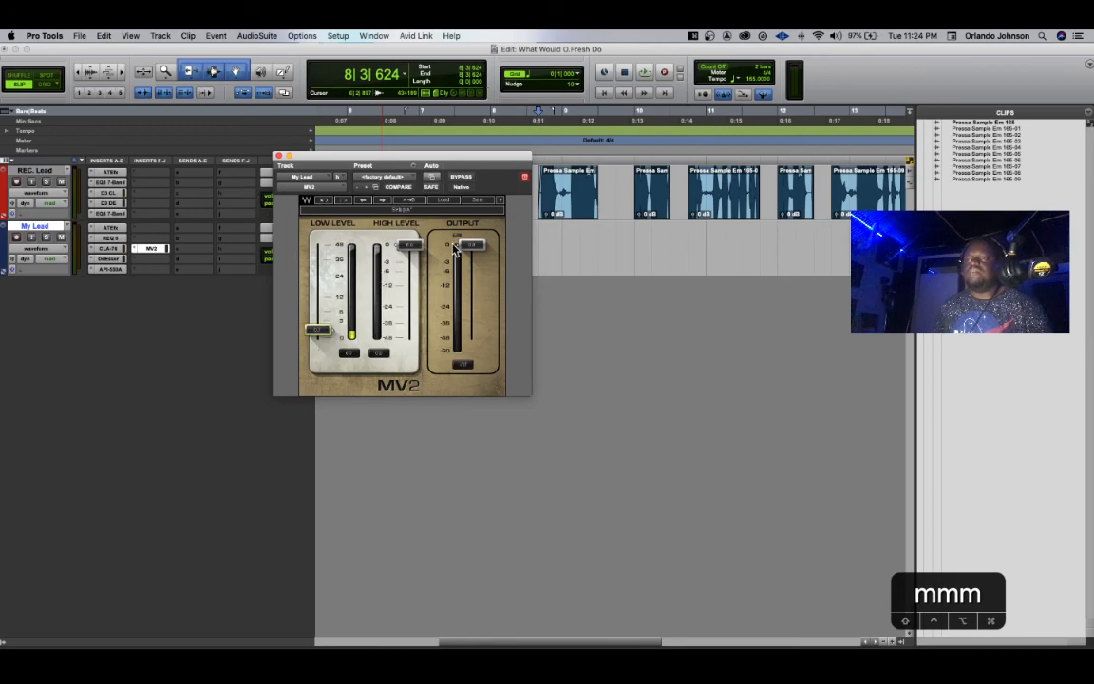
mouse_move(411, 246)
mouse_down()
mouse_move(411, 262)
mouse_move(411, 253)
mouse_up()
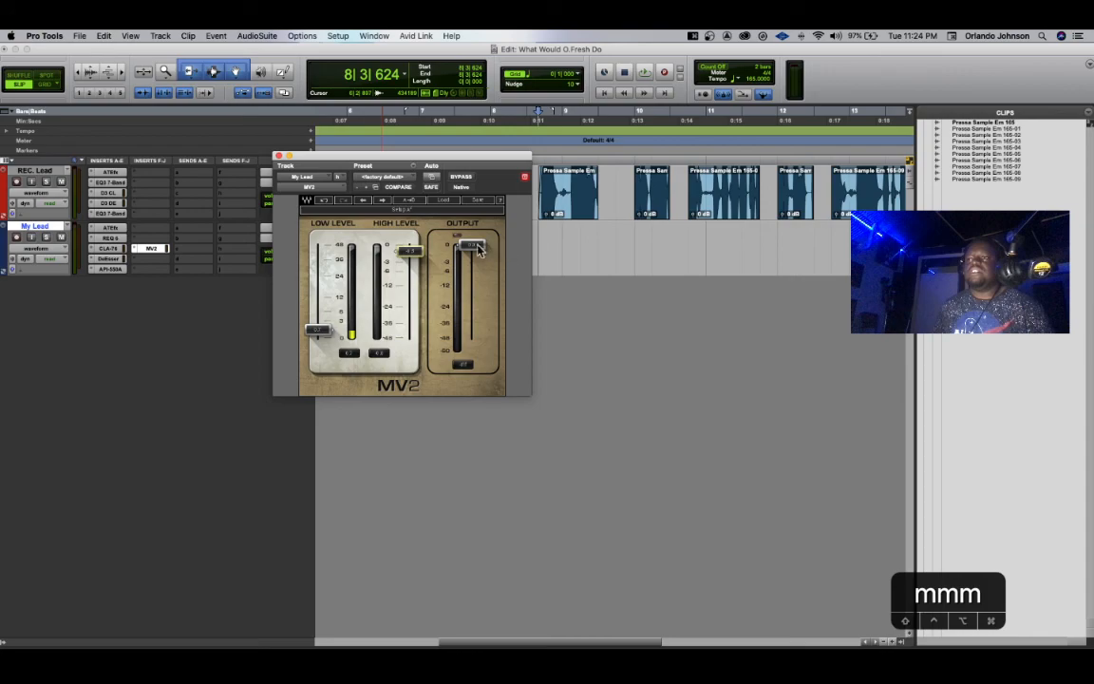
drag(477, 249, 472, 252)
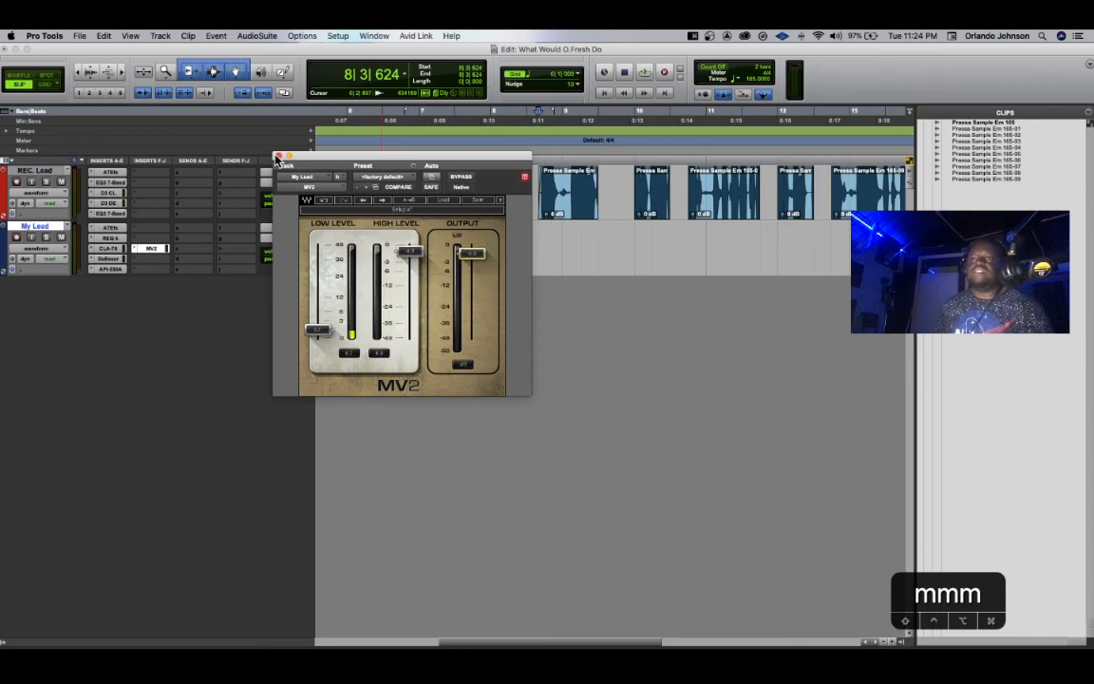
click(277, 155)
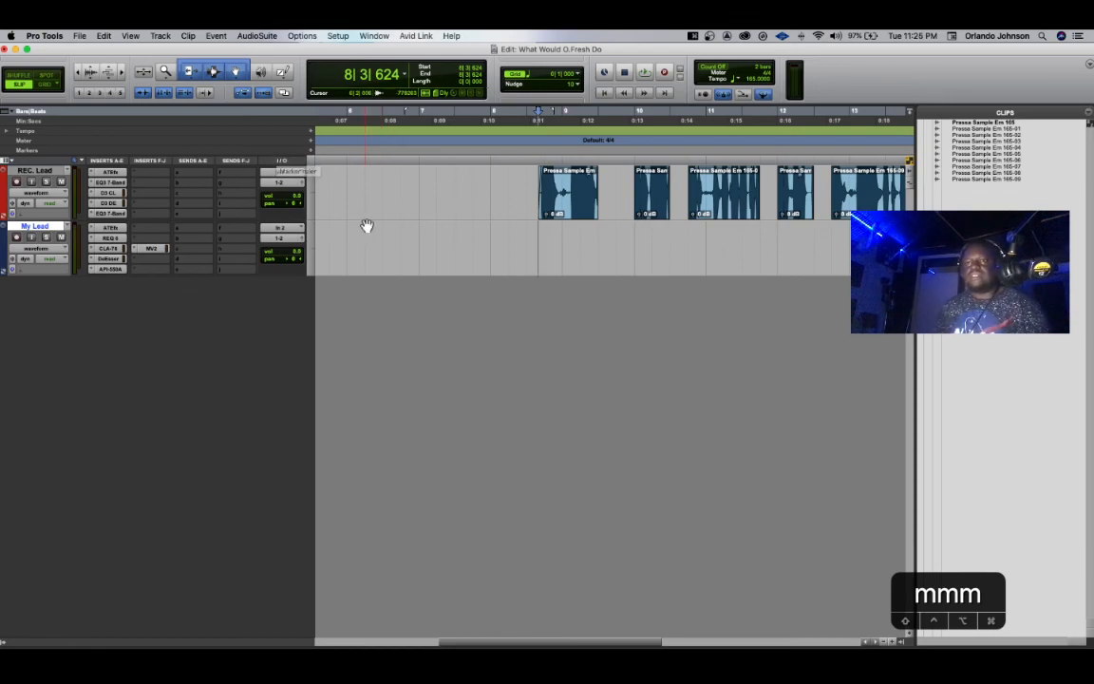
Move all the sample clips from the REC. Lead track to My Lead, and place the playback cursor just before the first clip.
scroll(508, 207, right, 3)
key(r)
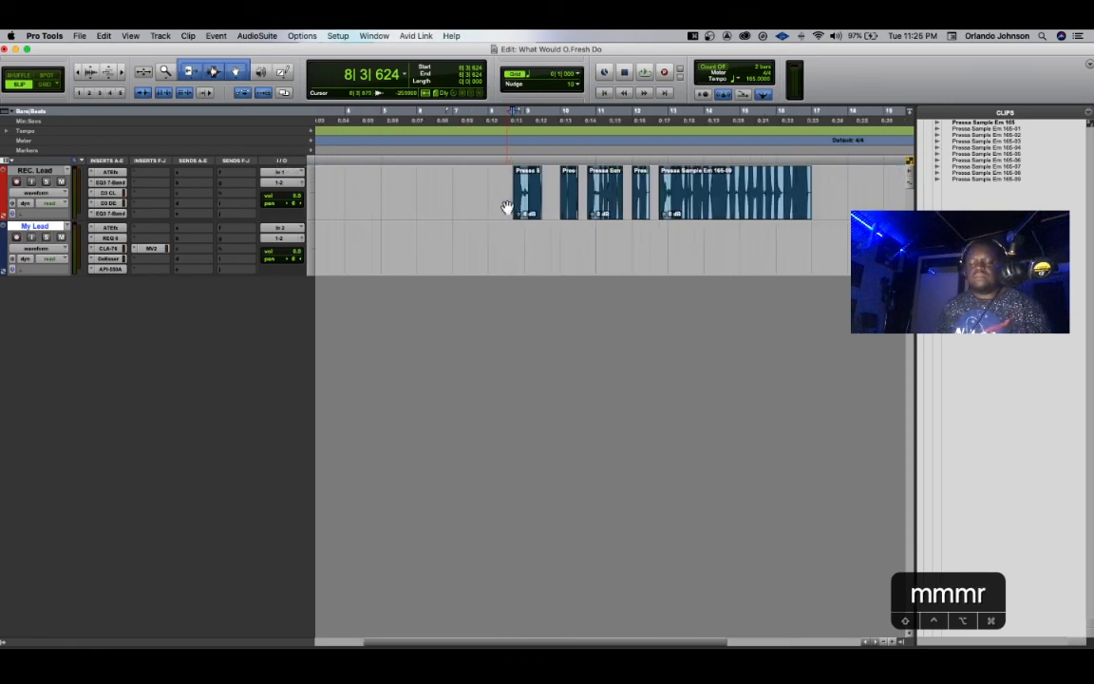
key(r)
drag(439, 184, 586, 264)
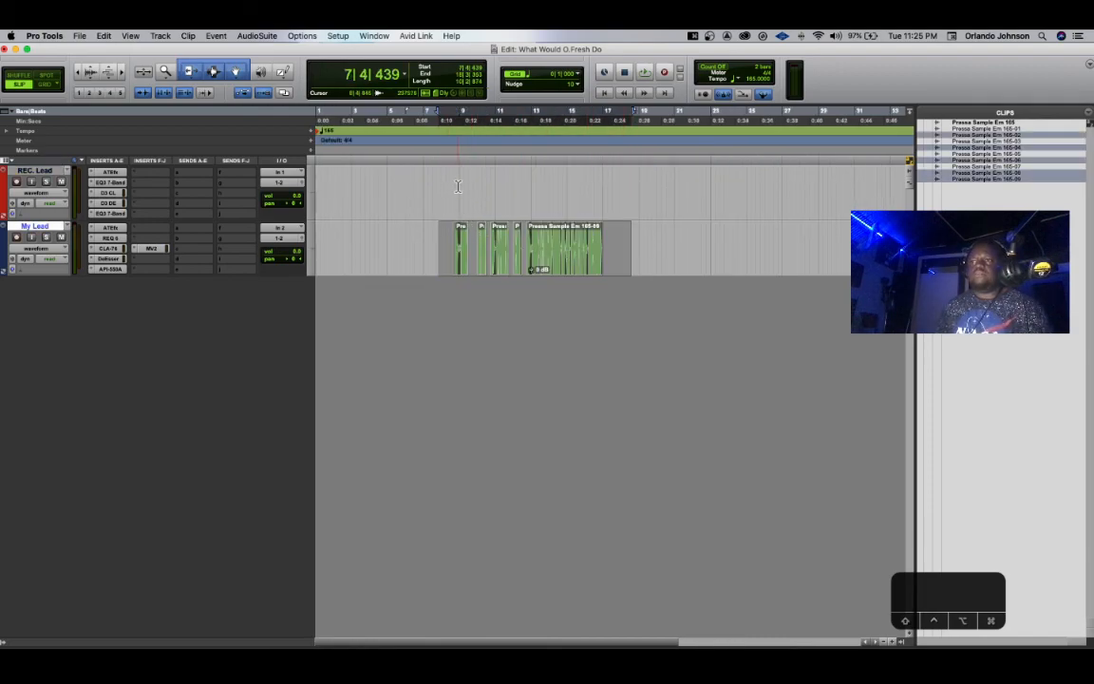
click(453, 186)
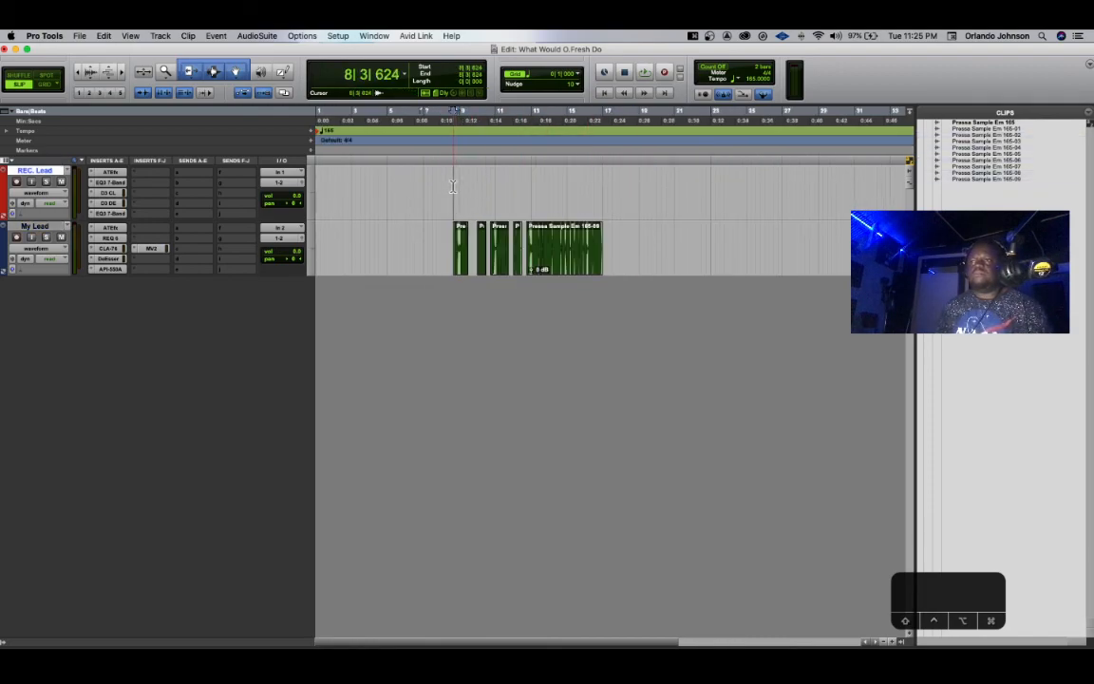
Set band 1 of My Lead's REQ 6 to a low cut at 112 Hz while listening to playback, and close the plug-in.
click(110, 238)
key(space)
drag(413, 319, 370, 318)
key(space)
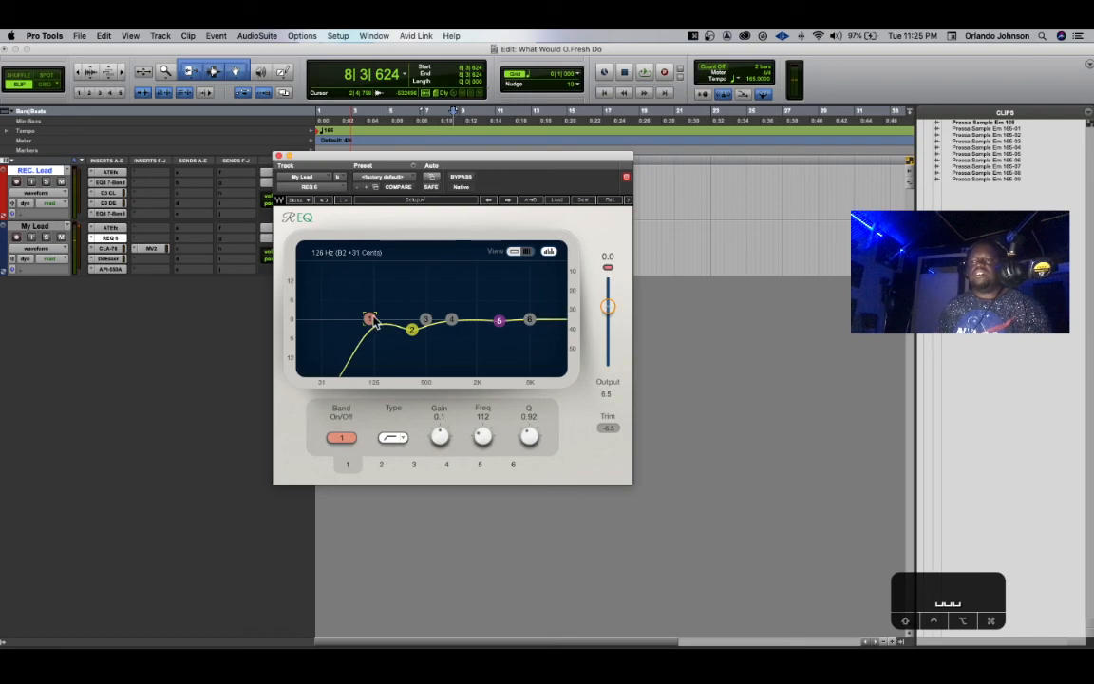
click(278, 156)
Adjust the input and output of My Lead's CLA-76 during playback, and switch its revision to Blacky.
key(space)
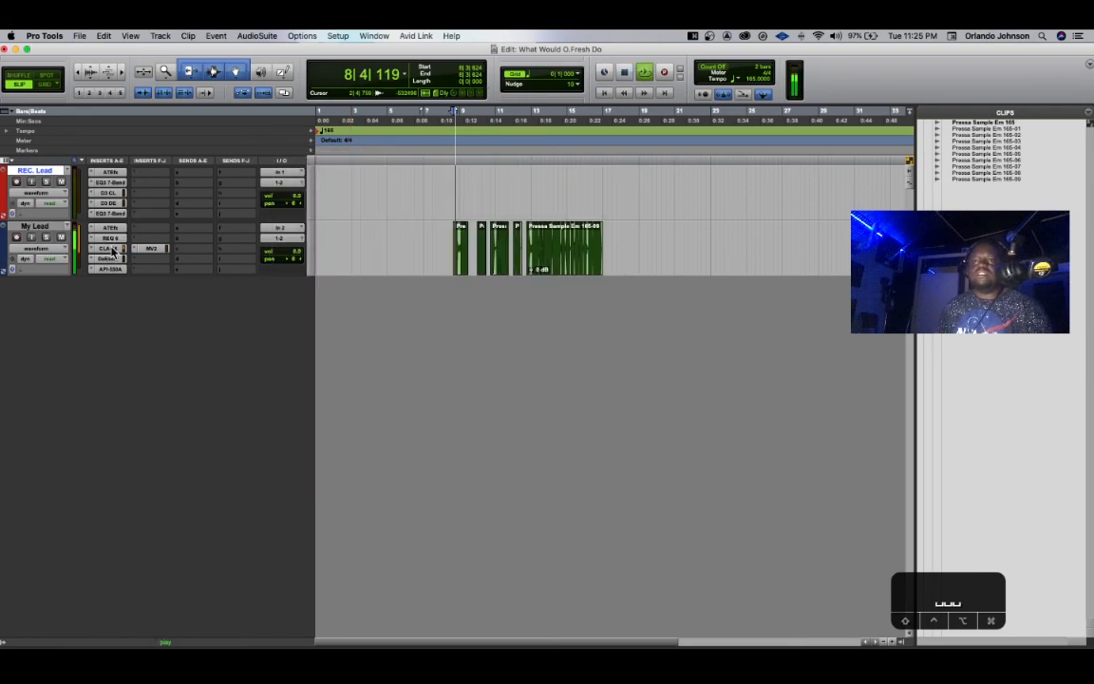
click(109, 248)
drag(325, 268, 325, 263)
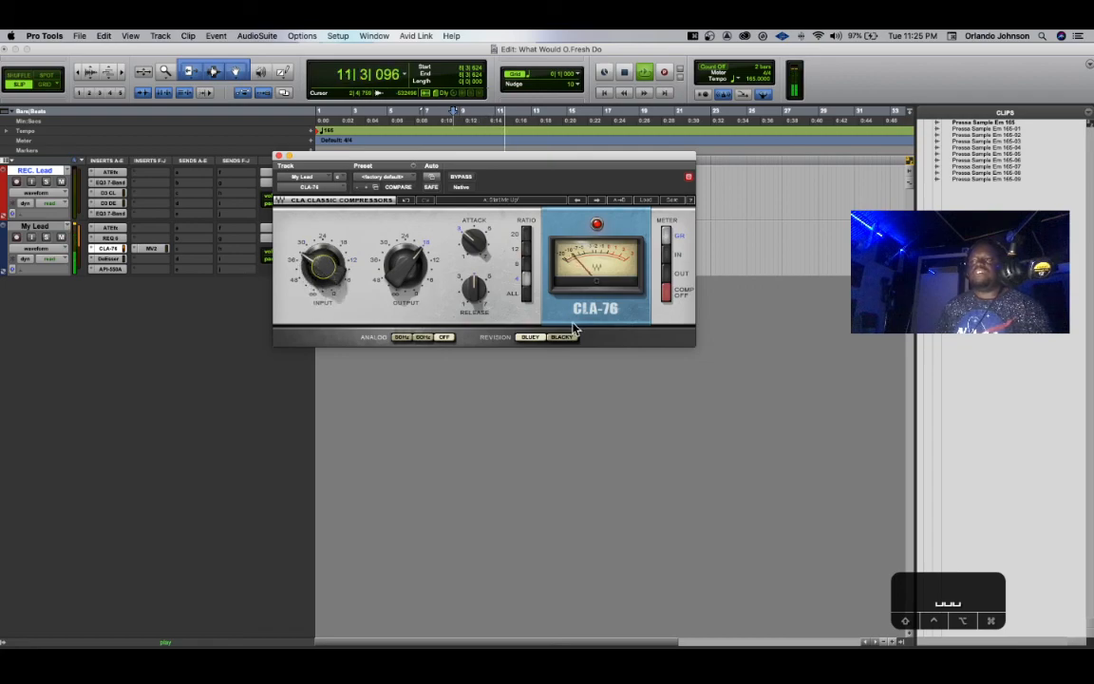
click(563, 337)
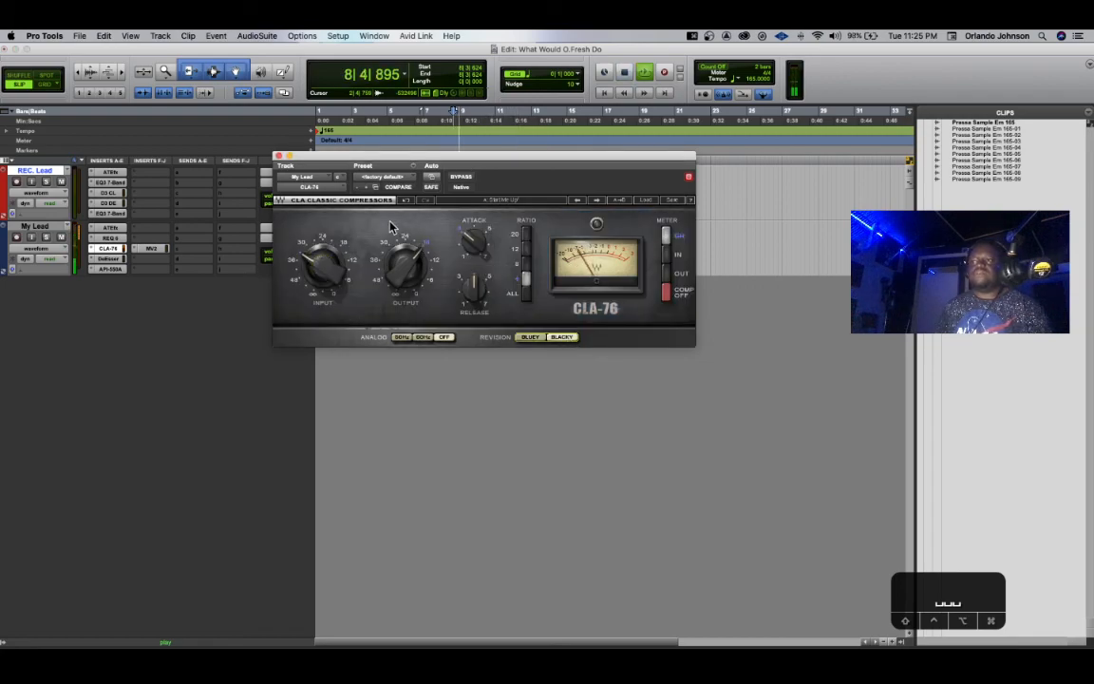
drag(322, 266, 323, 265)
key(space)
key(space)
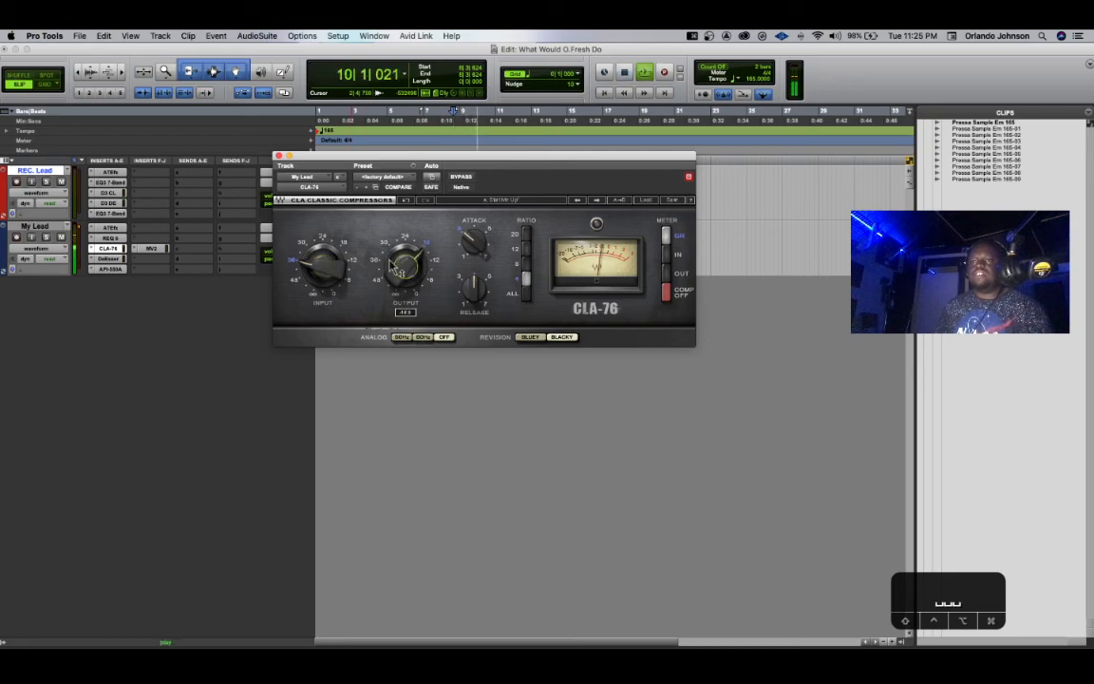
Lower the threshold of My Lead's DeEsser further during playback, and close the plug-in.
click(107, 259)
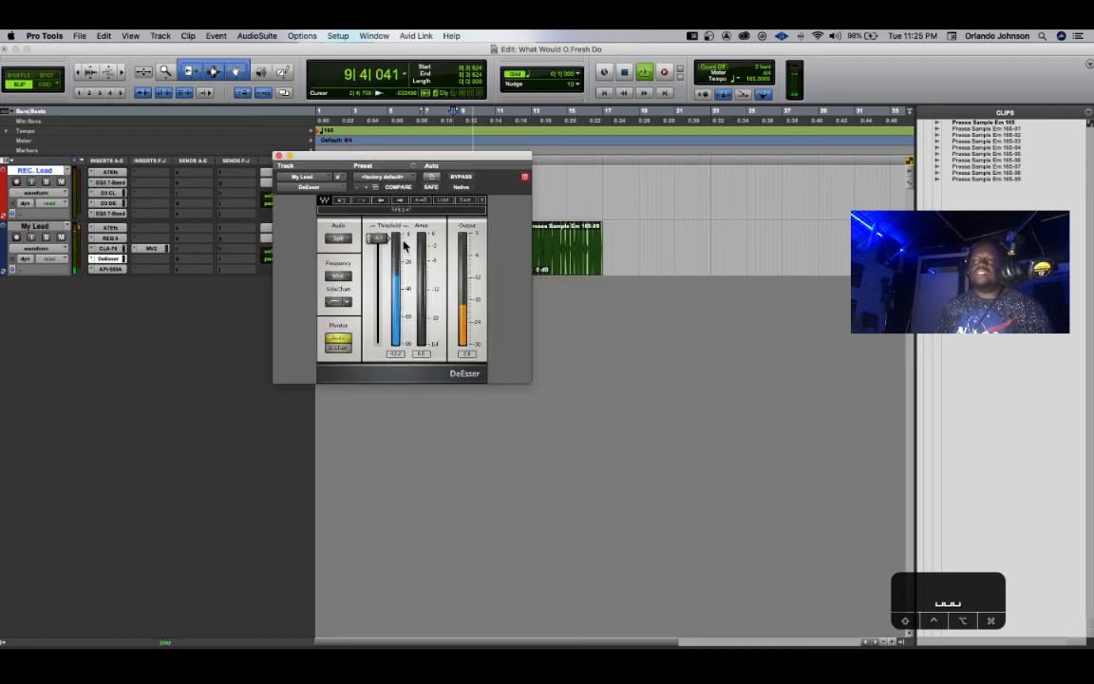
drag(378, 238, 378, 264)
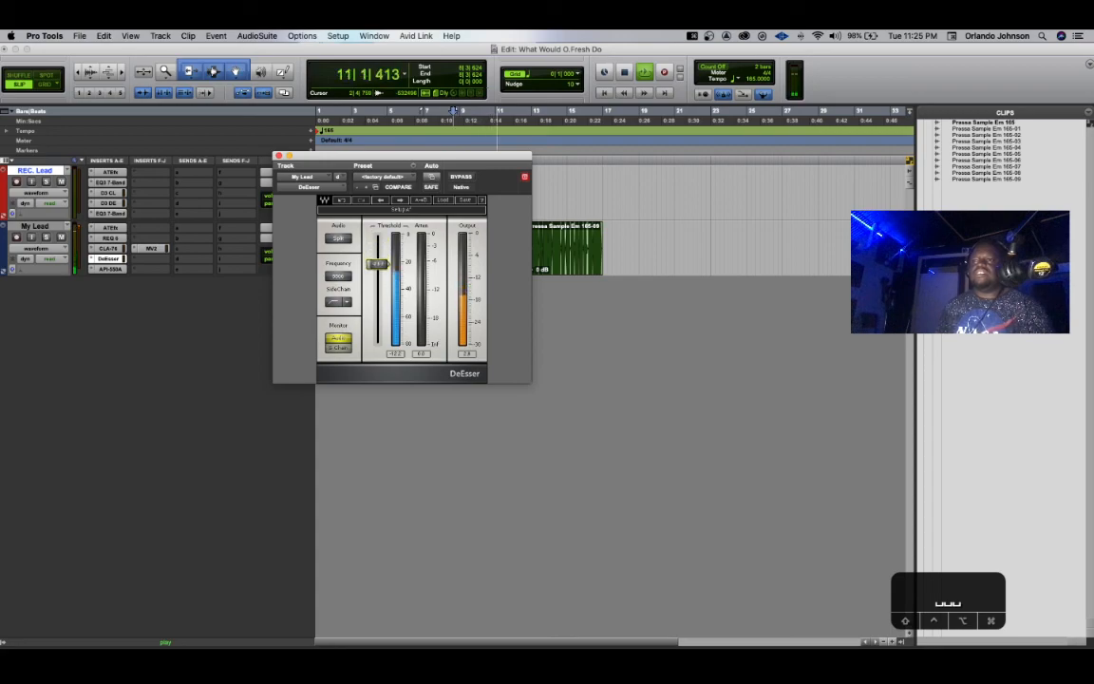
click(279, 155)
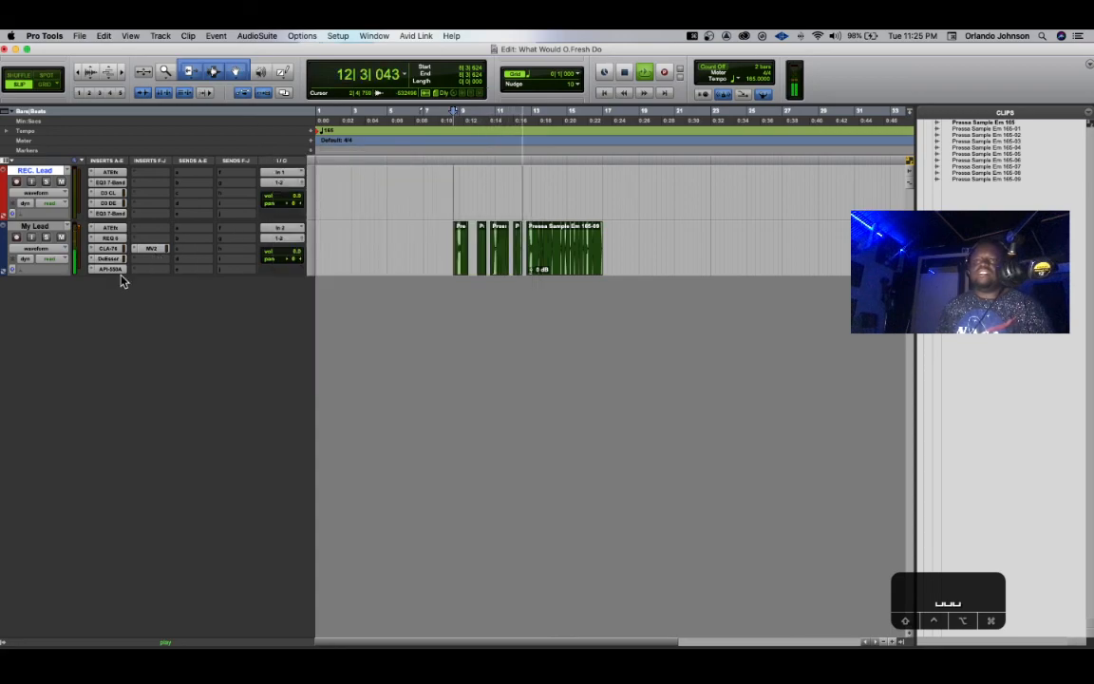
Check My Lead's API-550A, fine-tune the MV2's low and high levels during playback, then stop playback and close the plug-in.
click(110, 269)
click(112, 270)
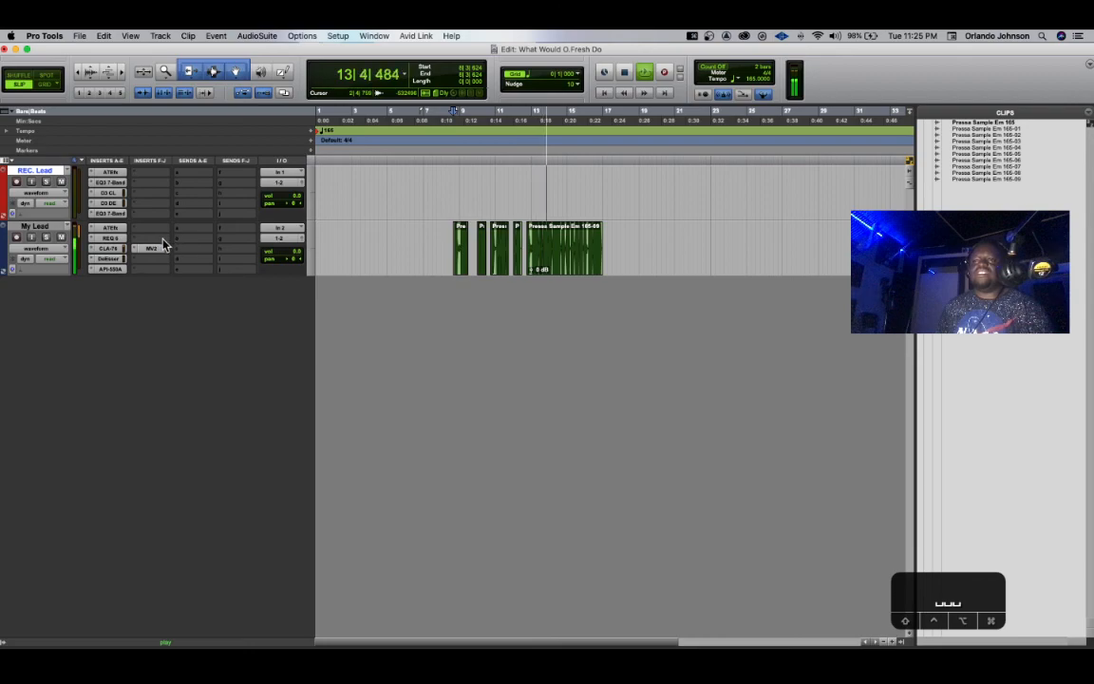
click(150, 248)
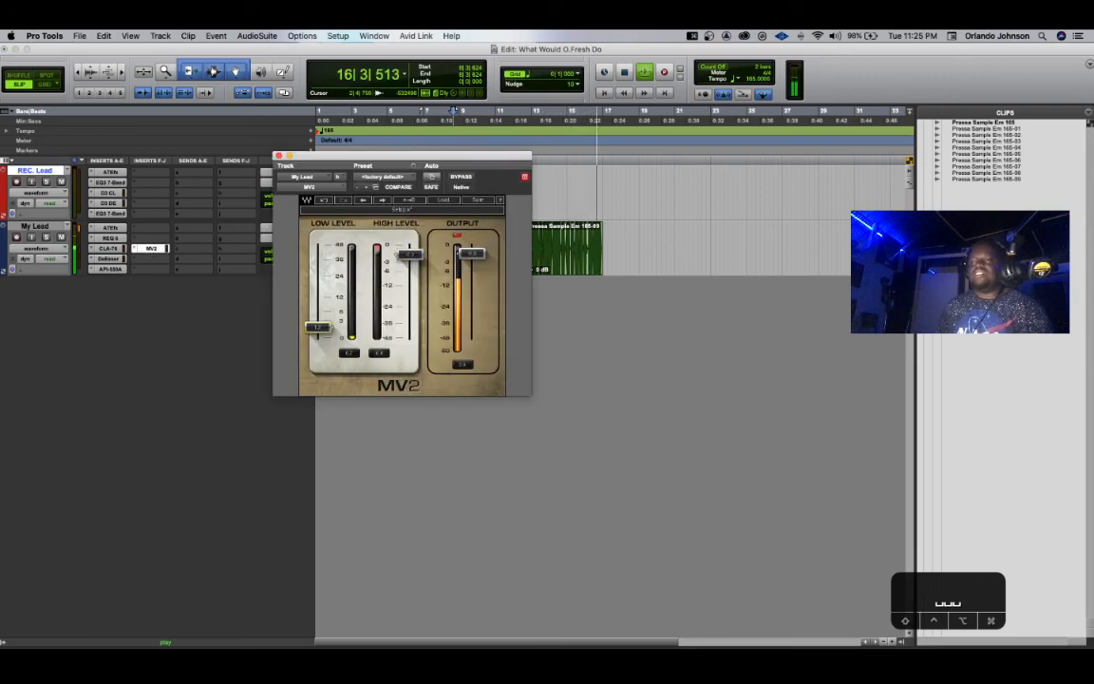
key(space)
click(278, 156)
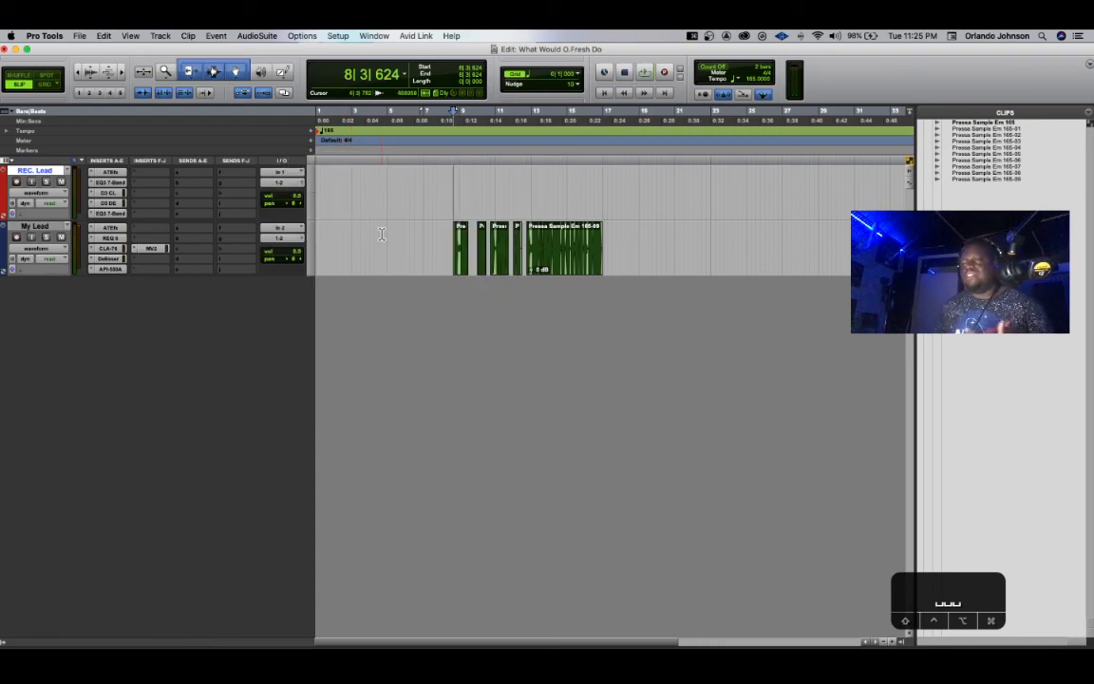
click(447, 182)
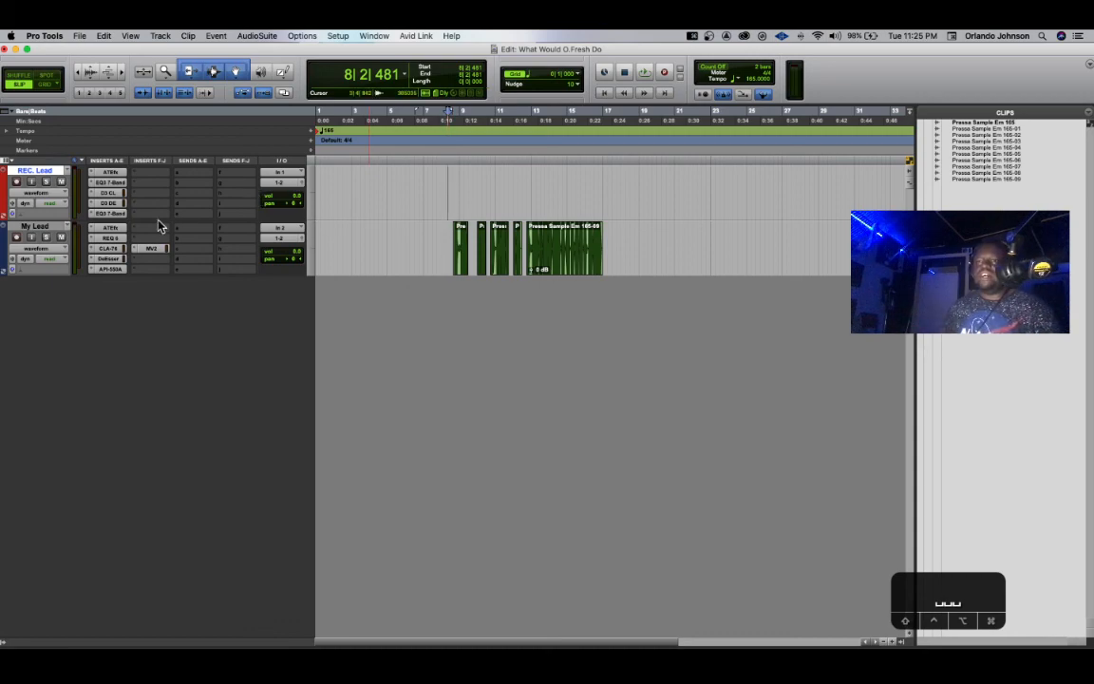
click(183, 231)
mouse_move(211, 235)
click(444, 198)
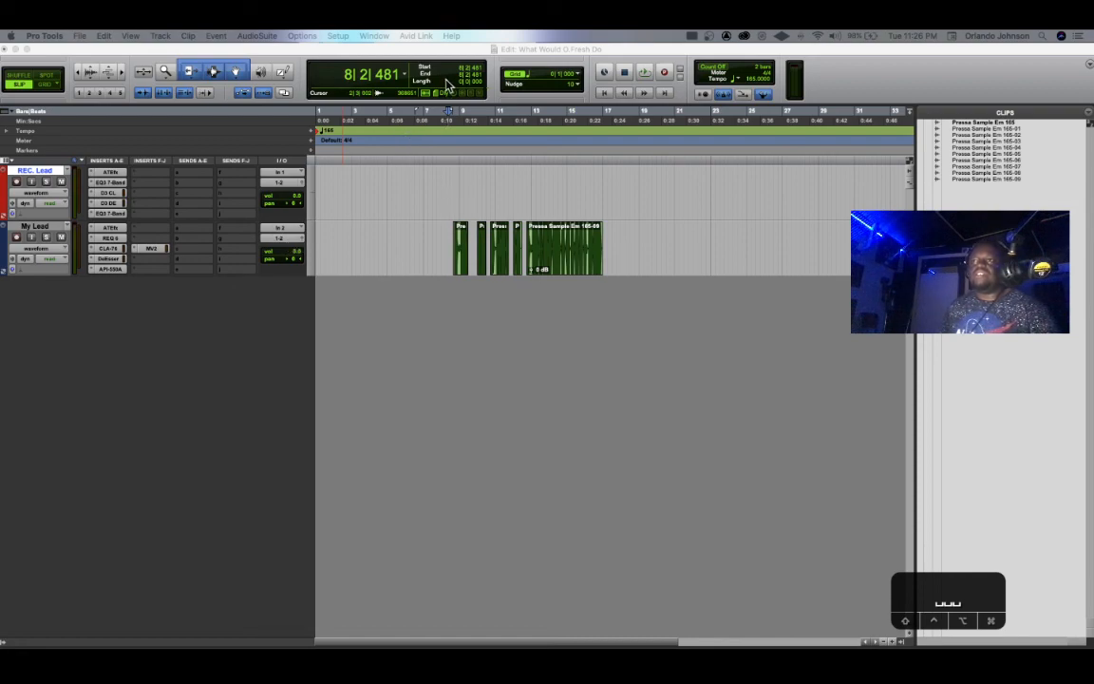
click(457, 58)
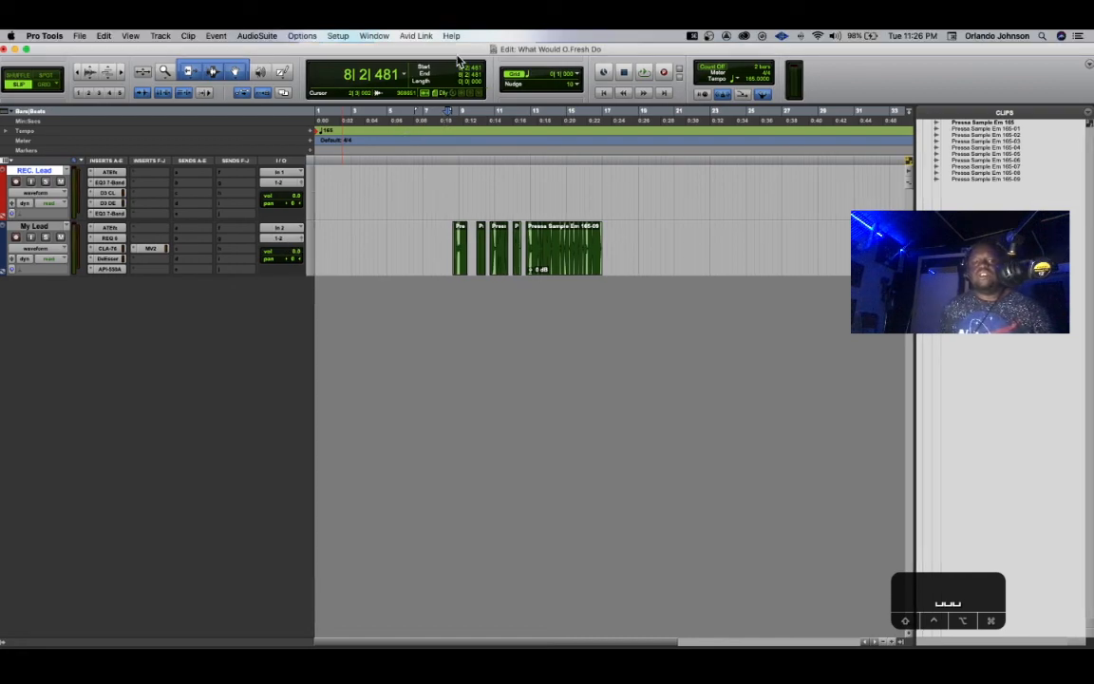